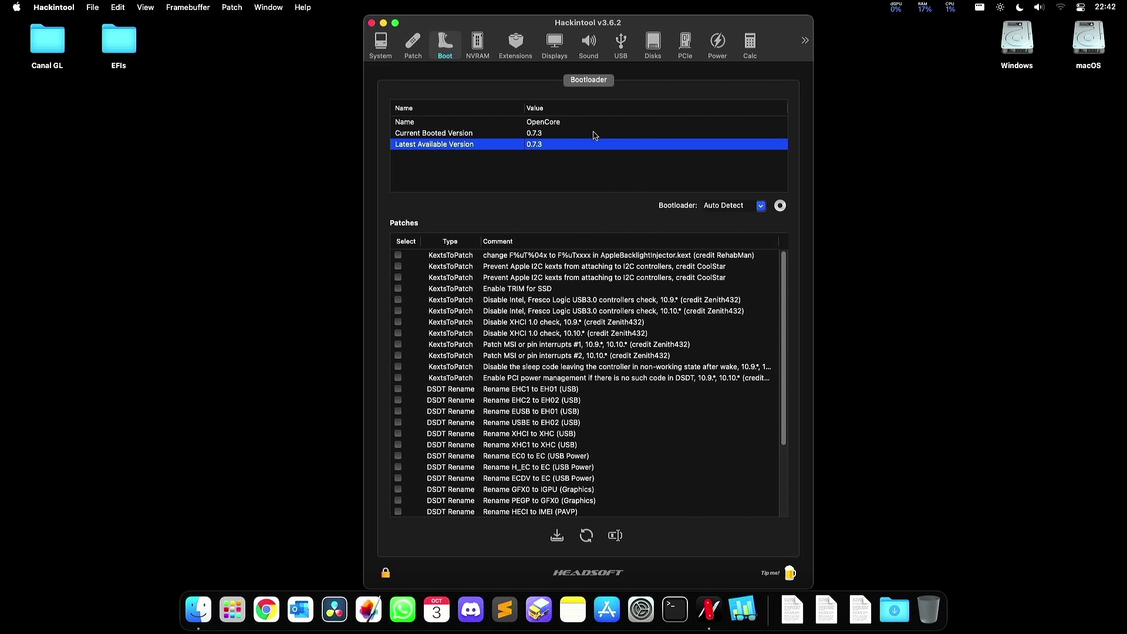
- Quit Hackintool and open the Pacotes folder on the desktop
click(580, 179)
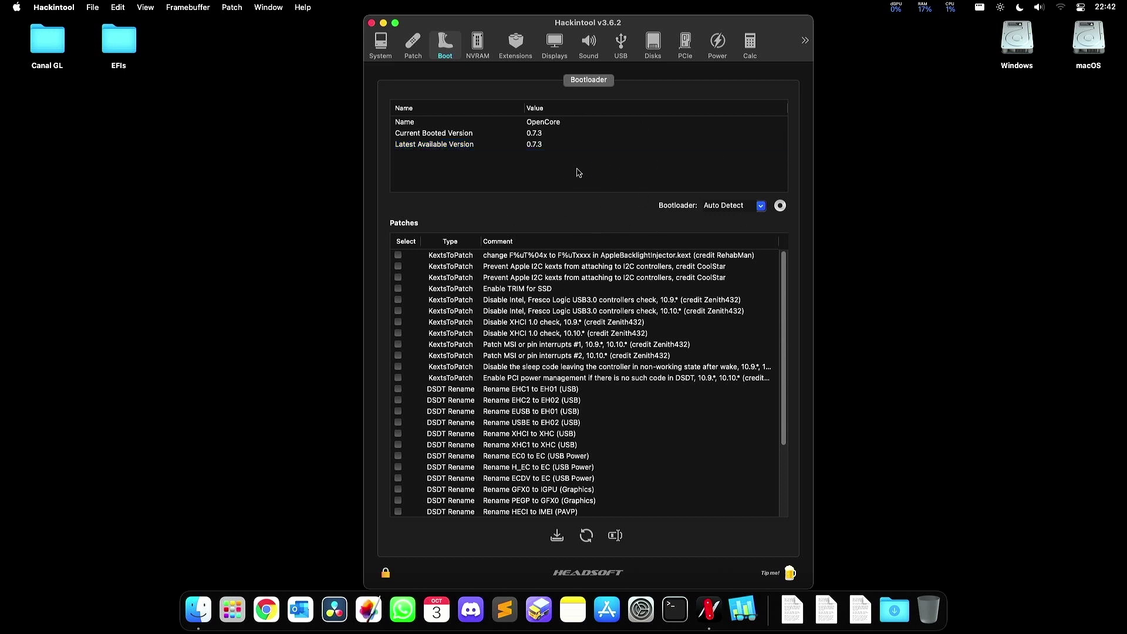
key(super+q)
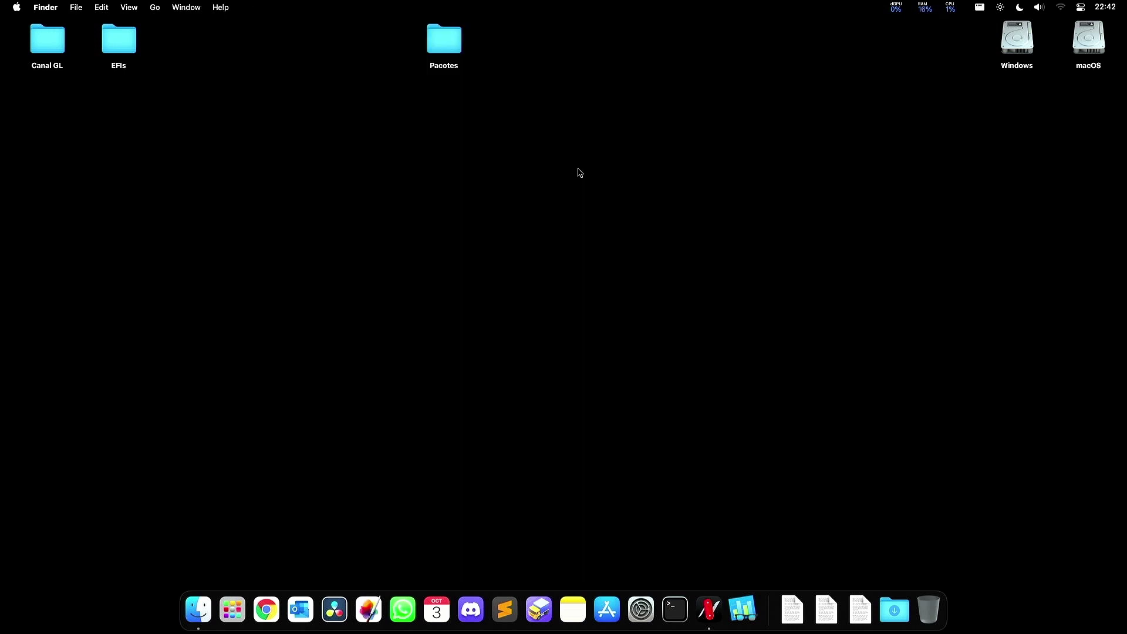
double_click(453, 40)
drag(223, 117, 212, 94)
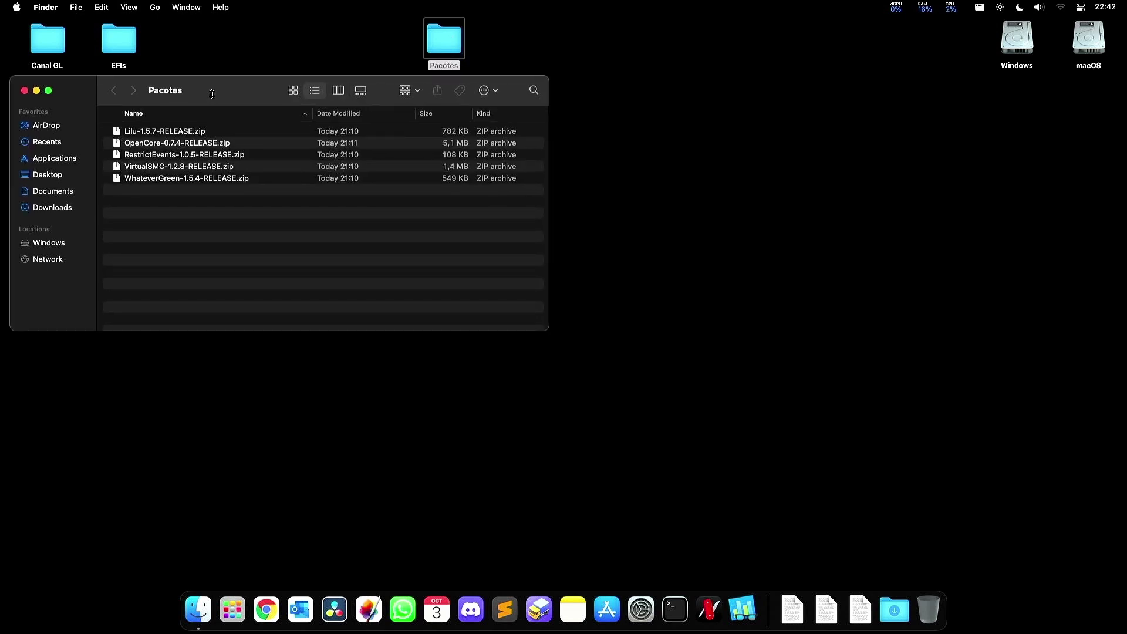
- Review the downloaded OpenCore, Lilu, VirtualSMC, WhateverGreen and RestrictEvents archives in the Pacotes folder
click(185, 182)
click(167, 143)
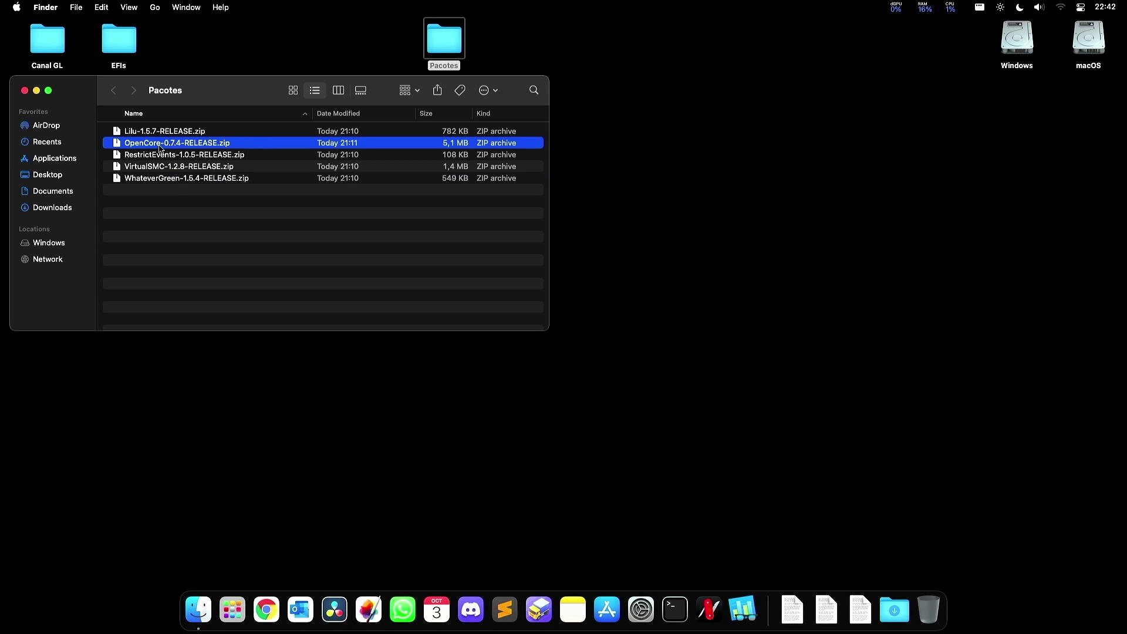
click(180, 134)
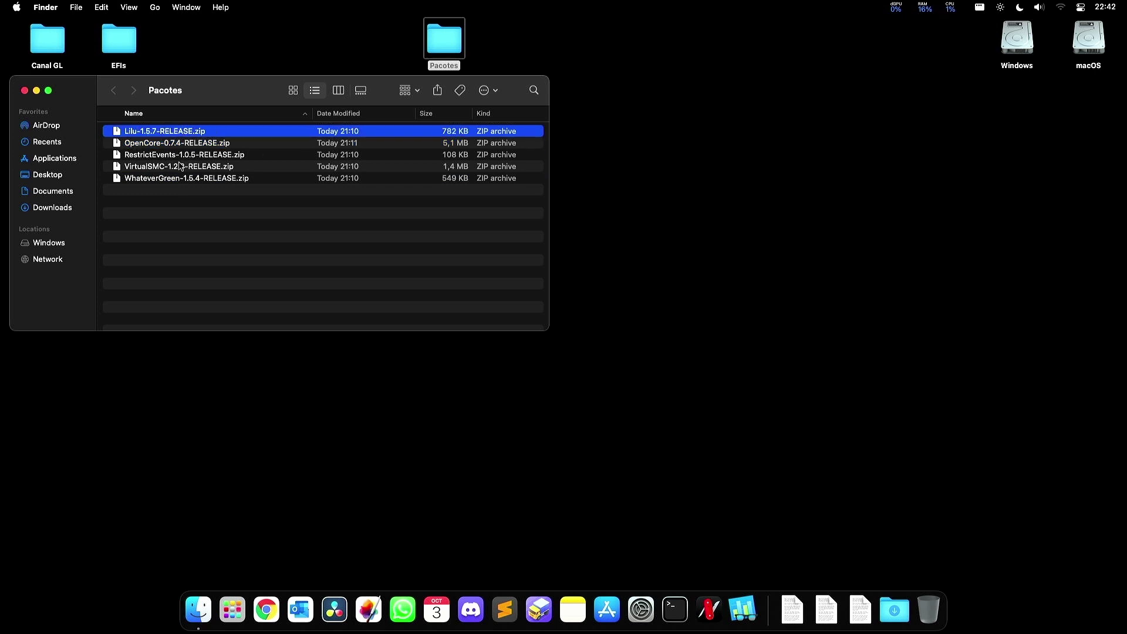
super+click(179, 166)
super+click(176, 178)
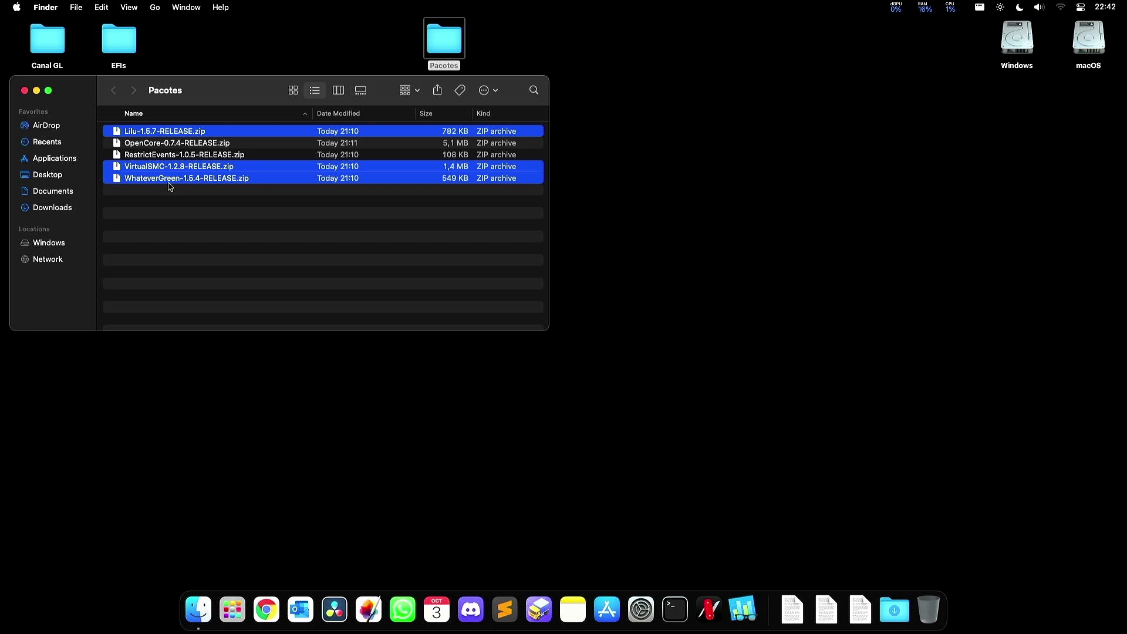
click(155, 160)
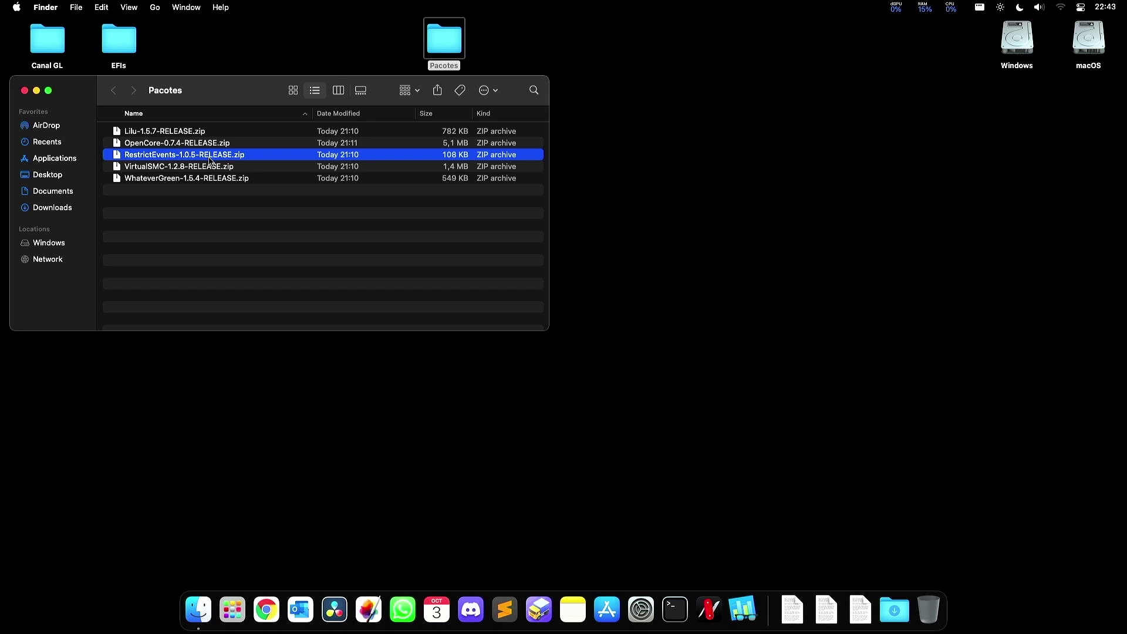
- Check Software Update in System Preferences for the macOS update status, and quit System Preferences
click(640, 609)
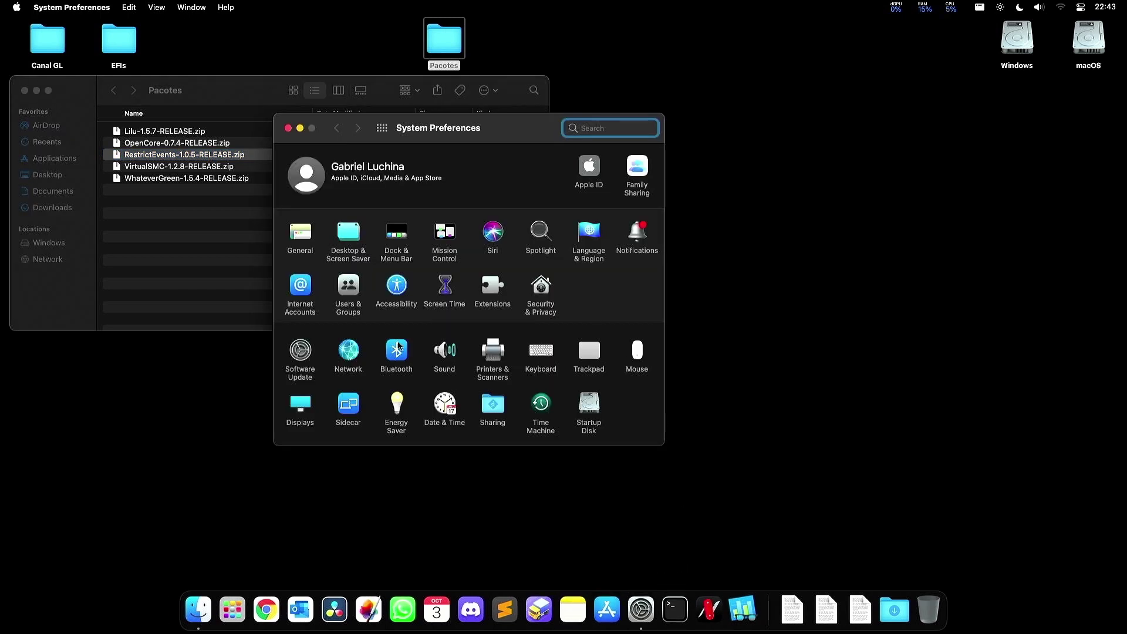
click(299, 351)
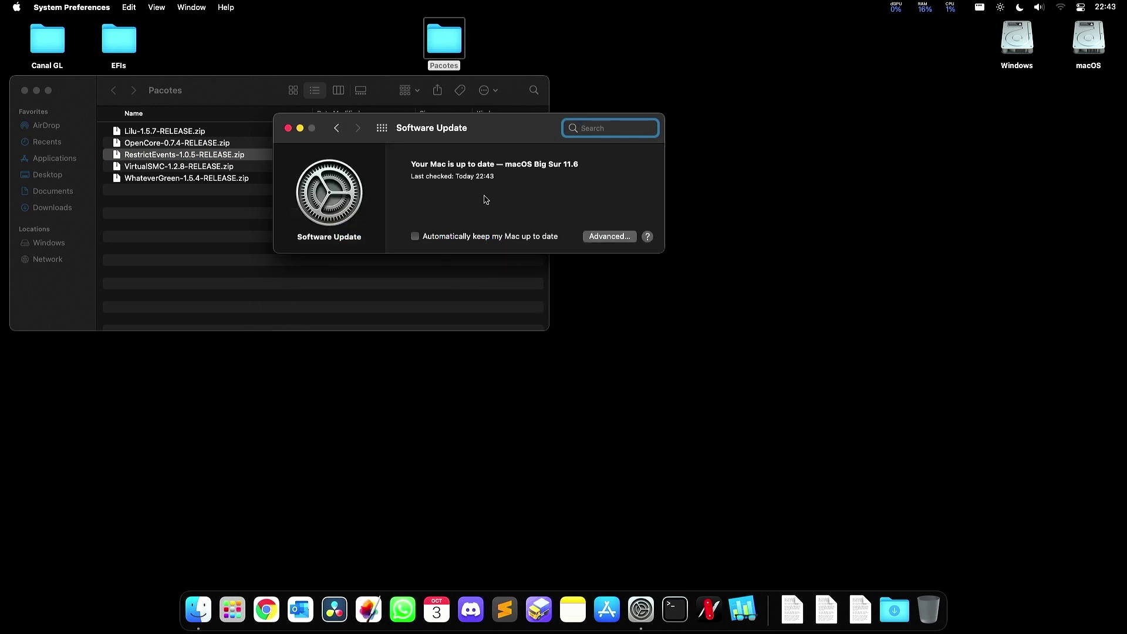
drag(474, 141, 576, 184)
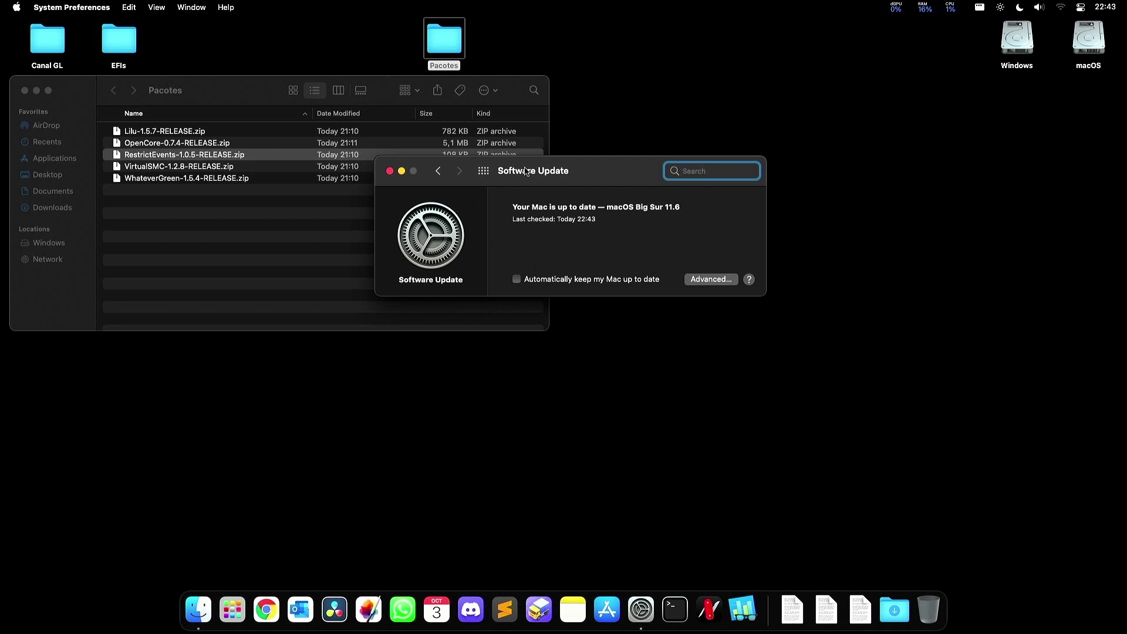
key(super+q)
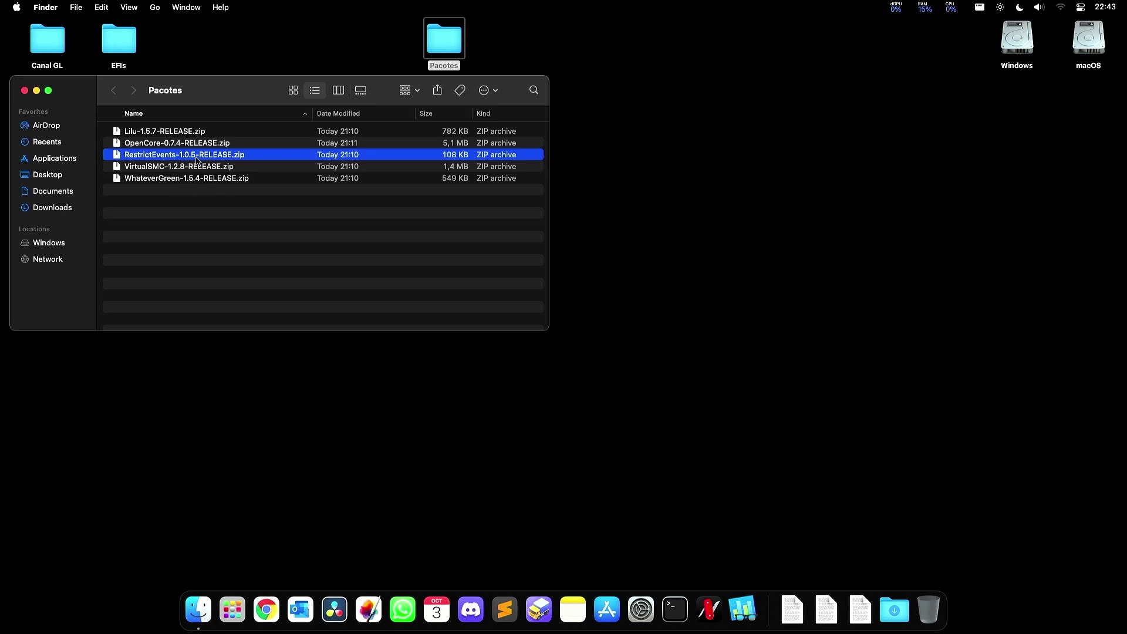
click(253, 206)
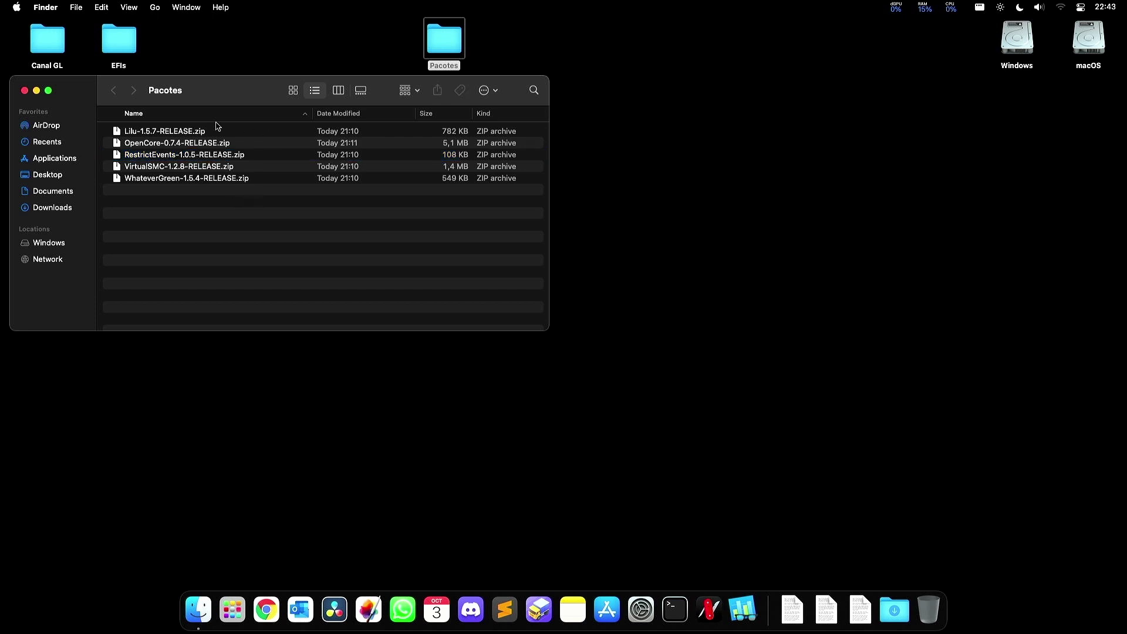
key(Up)
click(191, 197)
- Mount the macOS drive's EFI partition, authorising with the account password, and open its EFI folder
right_click(1080, 61)
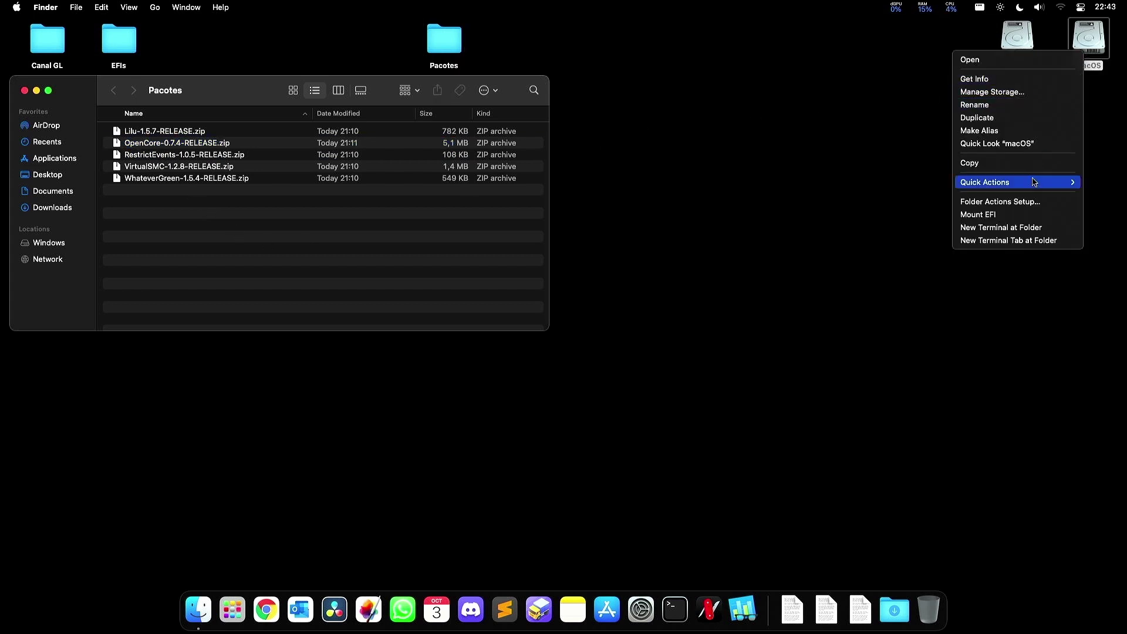
click(992, 216)
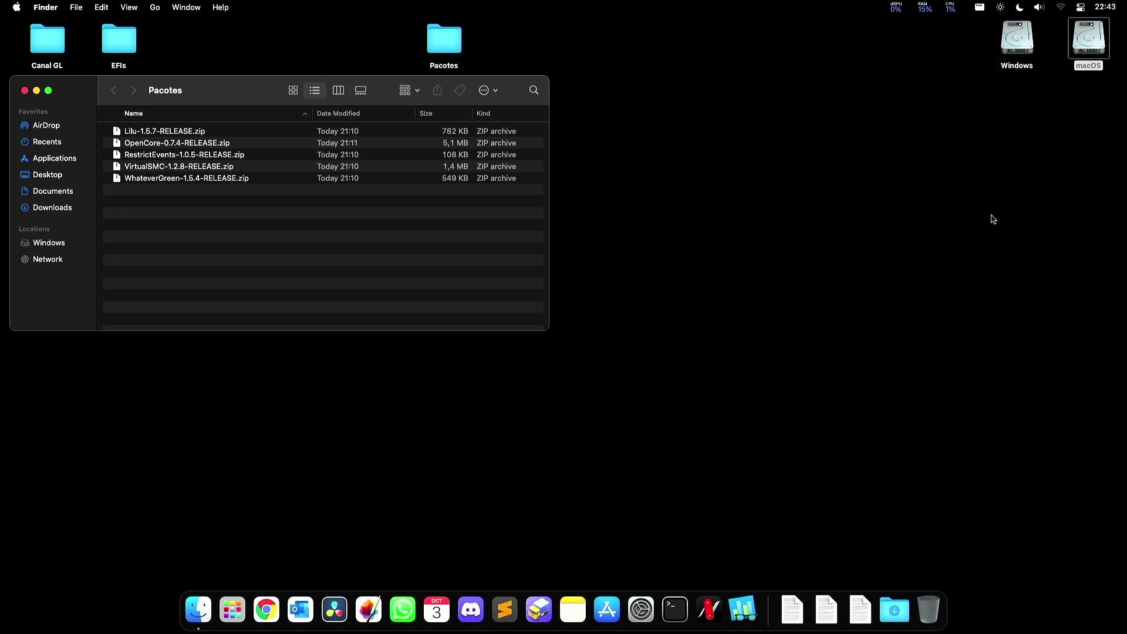
text(•••••)
key(Return)
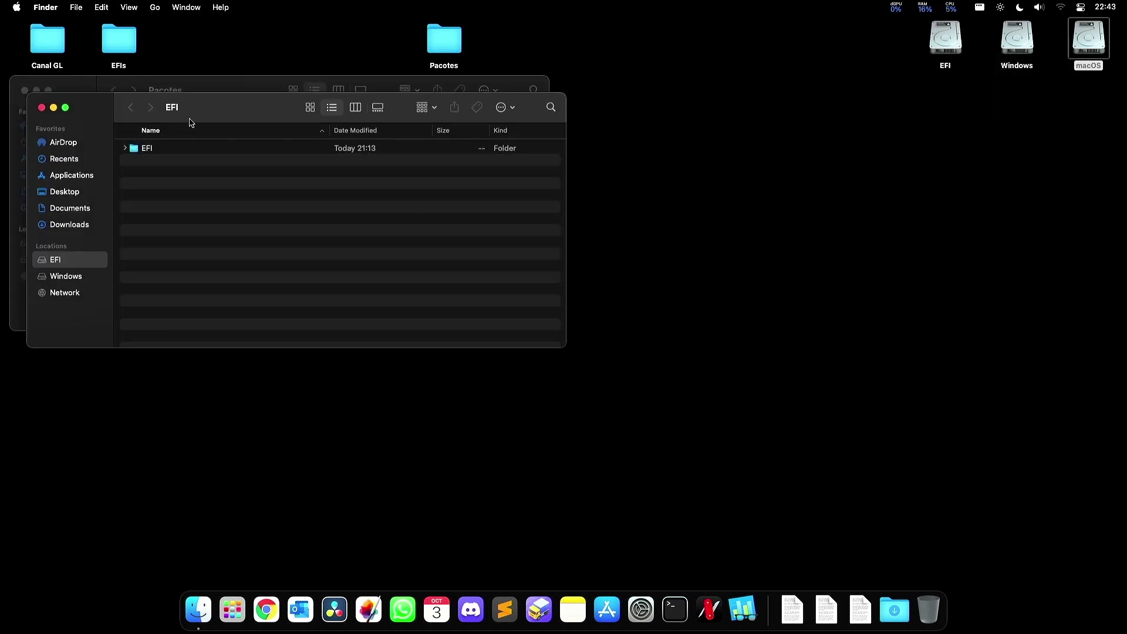
drag(202, 111, 585, 298)
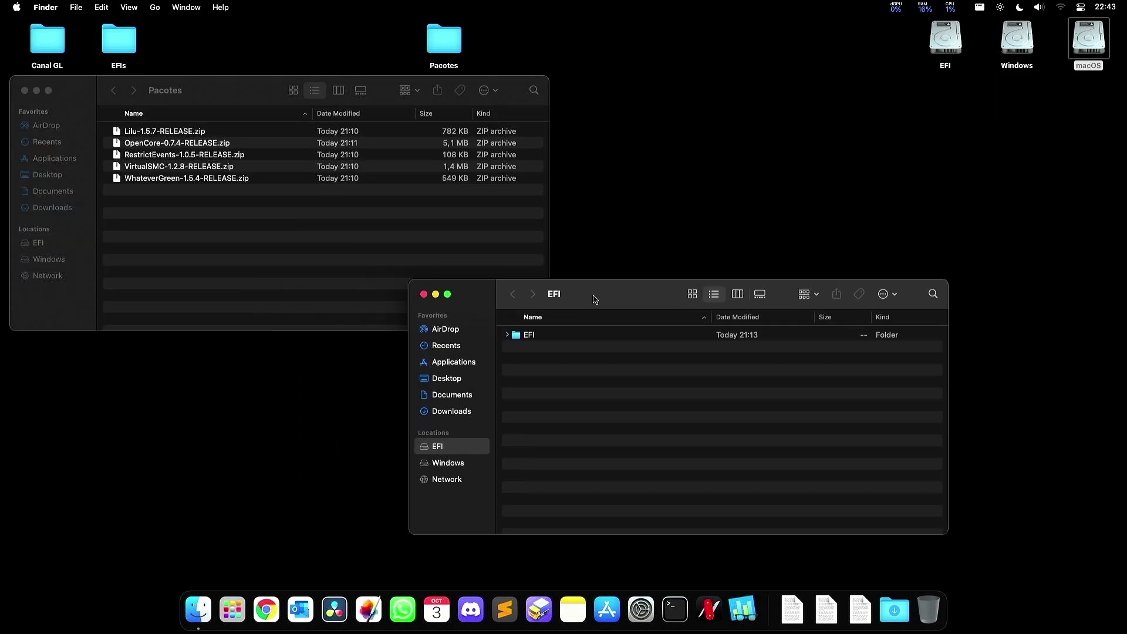
double_click(550, 340)
- Expand the BOOT and OC folders on the EFI partition and examine their contents, including BOOTx64.efi
right_click(1086, 40)
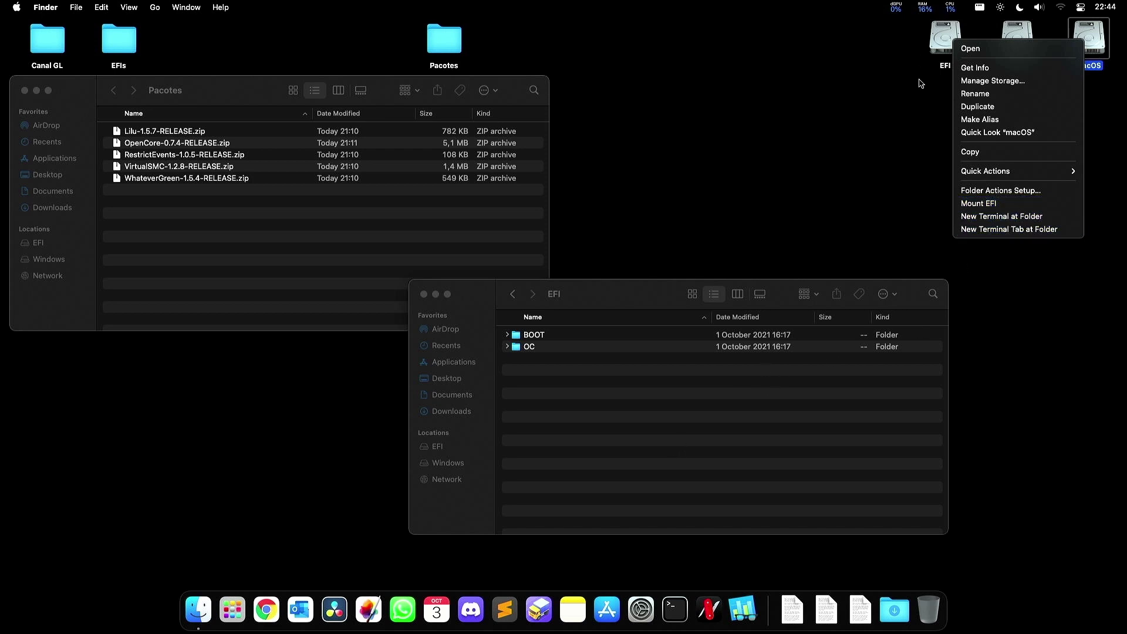
key(Escape)
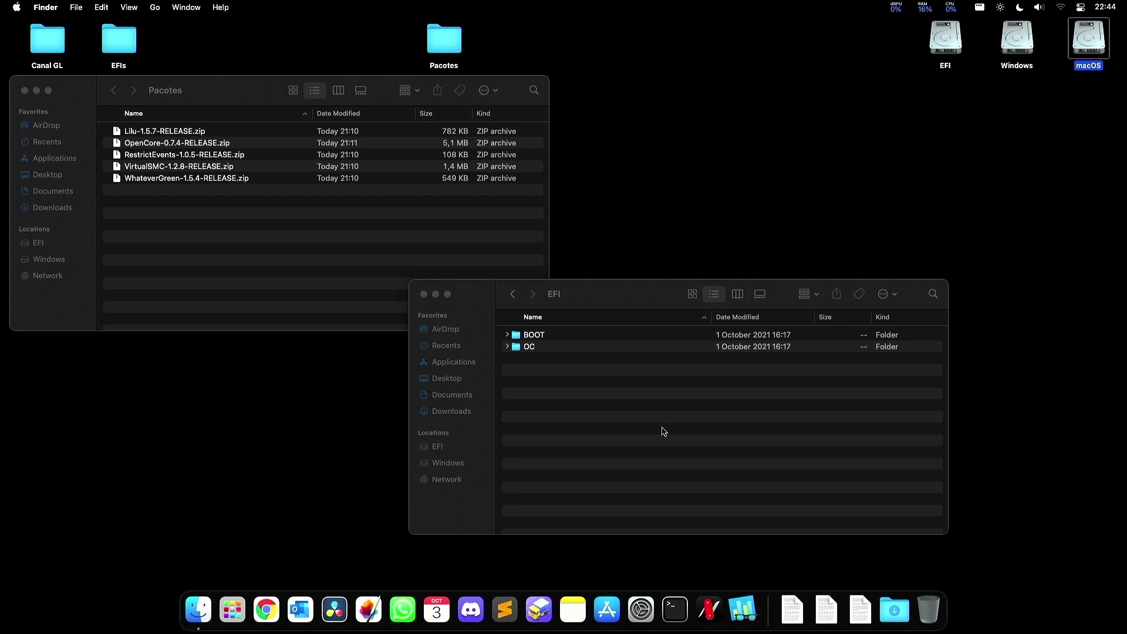
click(662, 427)
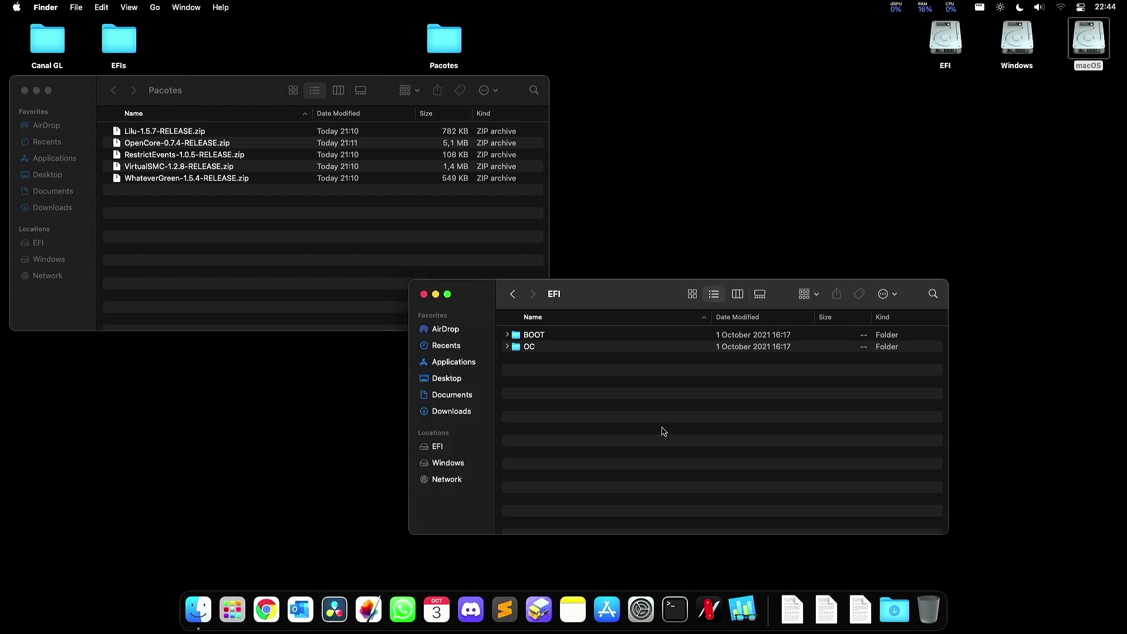
key(Down)
key(Right)
key(Down)
key(Down)
key(Right)
key(Down)
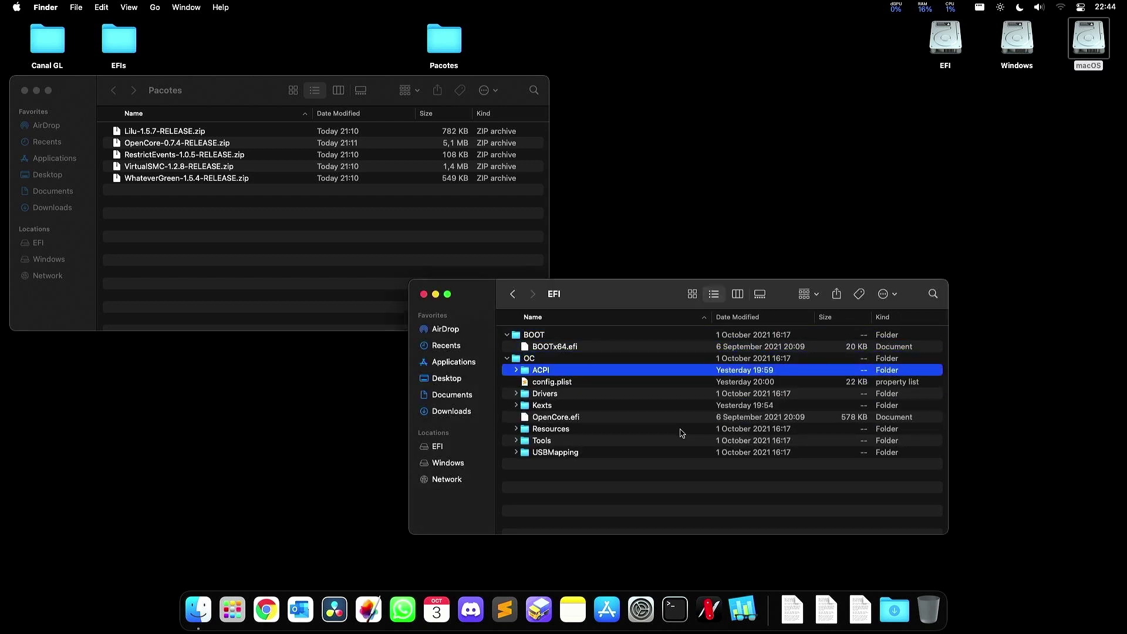
click(575, 351)
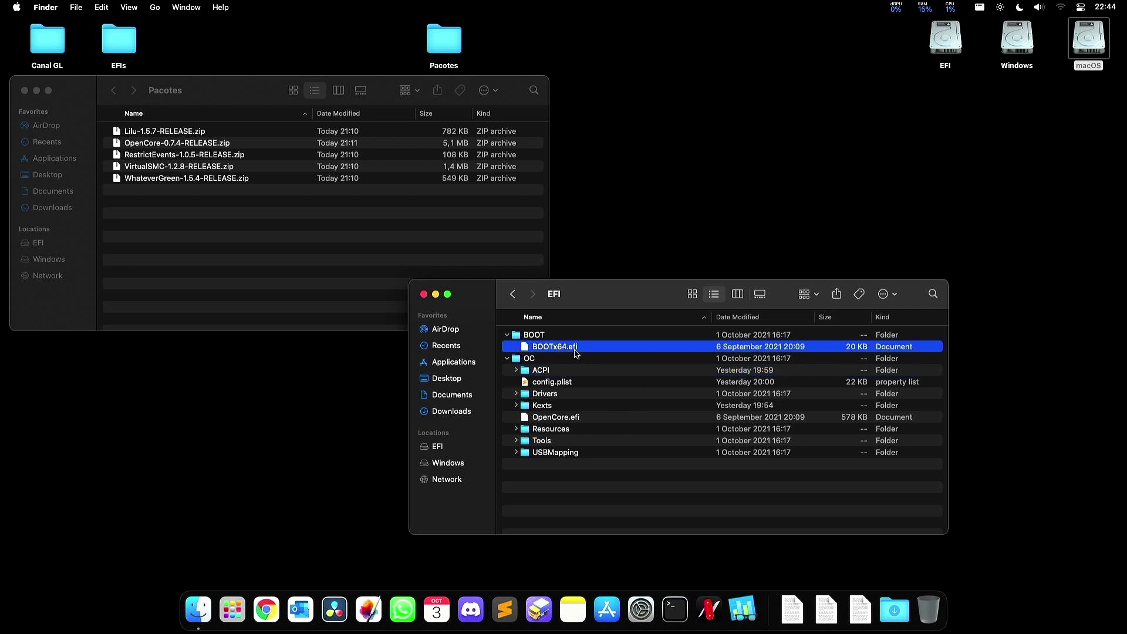
- Collapse both folders, open OC and look through its items, including config.plist and OpenCore.efi
click(542, 338)
key(Down)
key(Left)
key(Down)
key(Left)
key(super+Down)
key(Down)
key(Down)
key(Down)
key(Down)
key(Down)
key(Down)
key(Down)
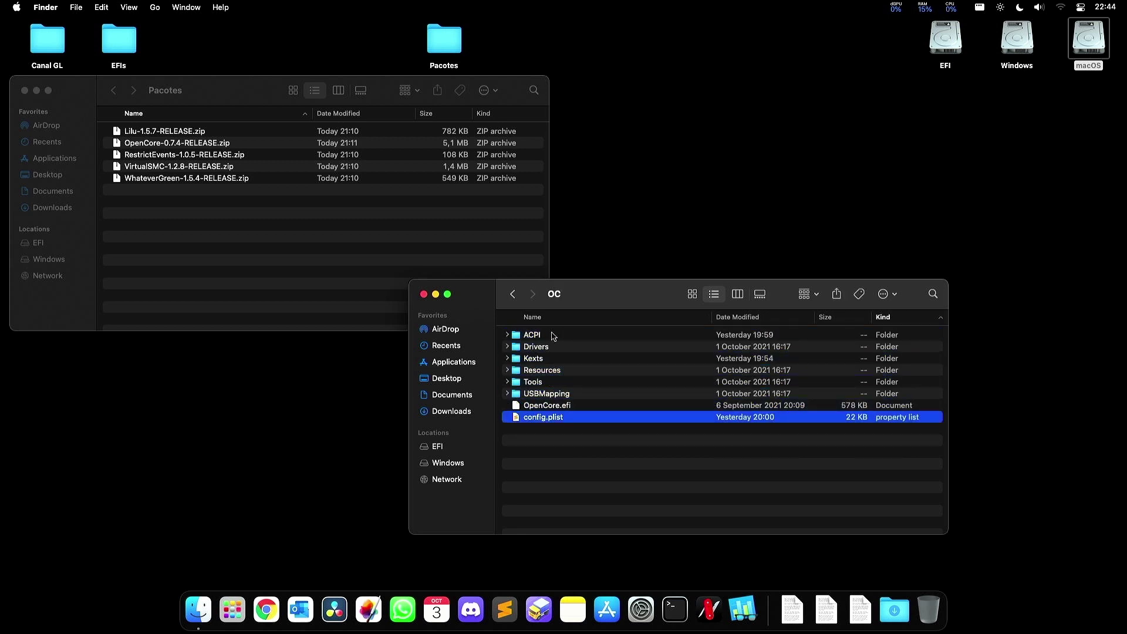
click(552, 407)
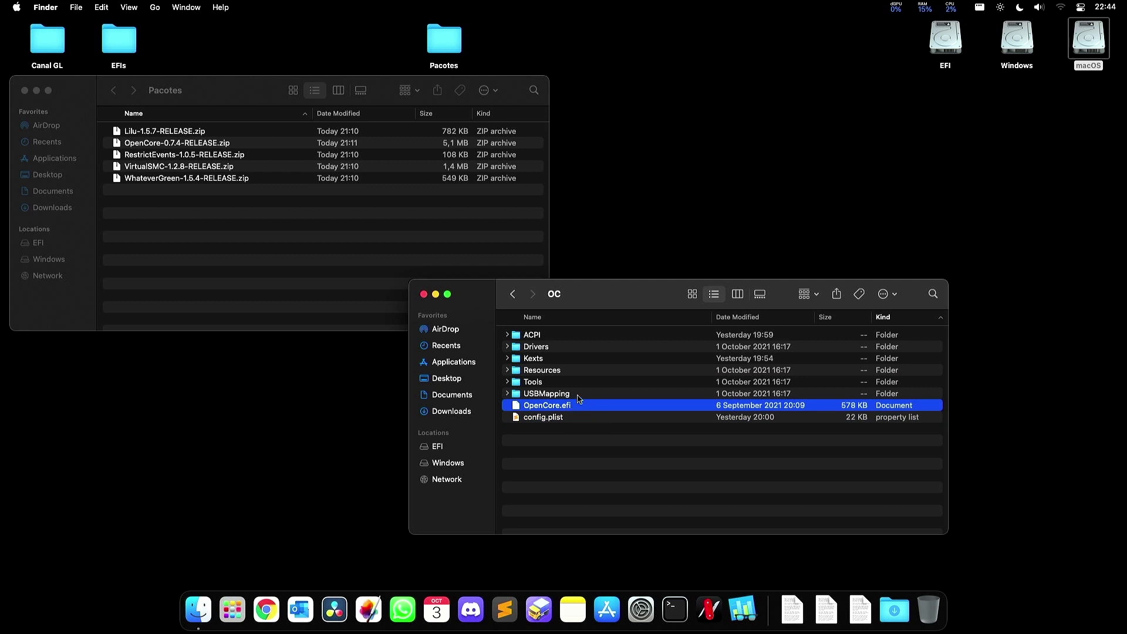
- Inspect the Drivers and Kexts folders inside OC, and return to the root of the EFI partition
double_click(550, 347)
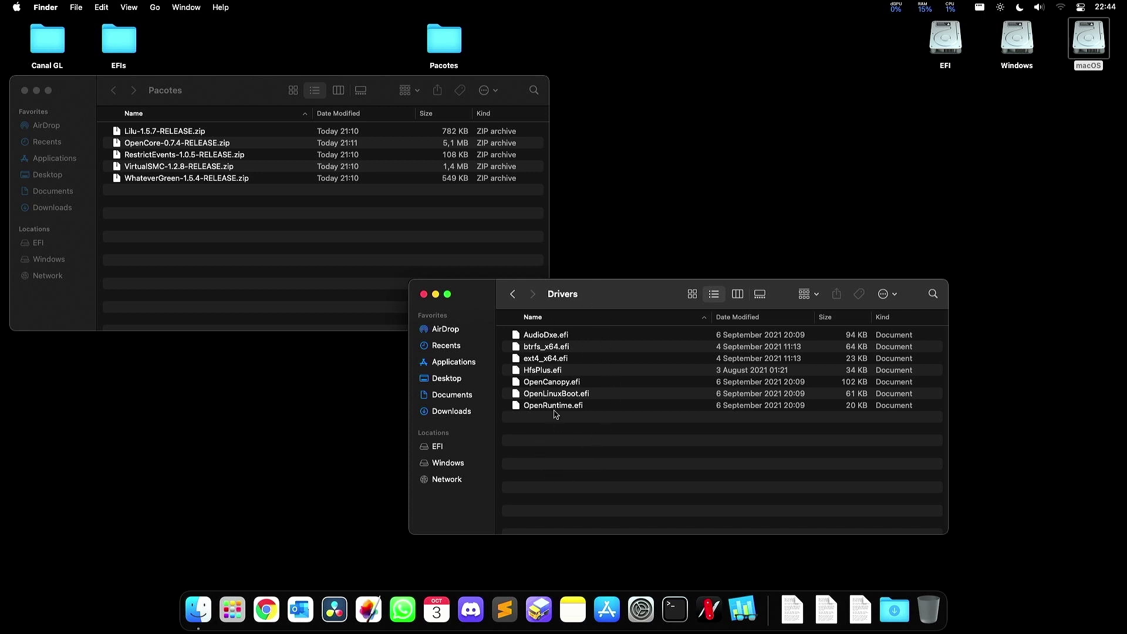
key(super+Up)
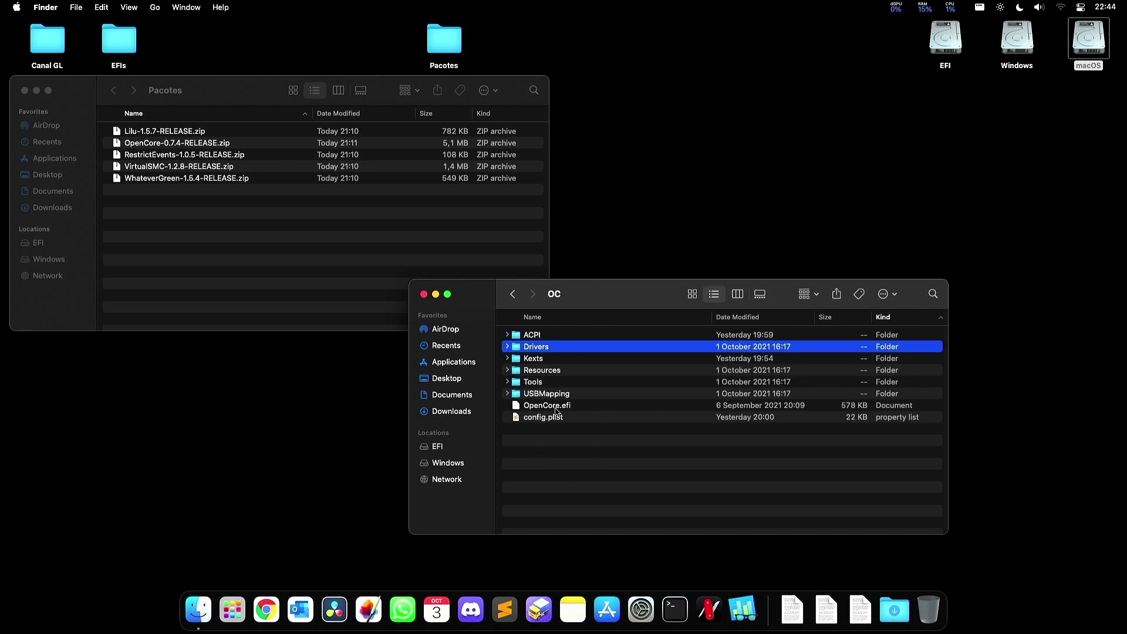
click(533, 362)
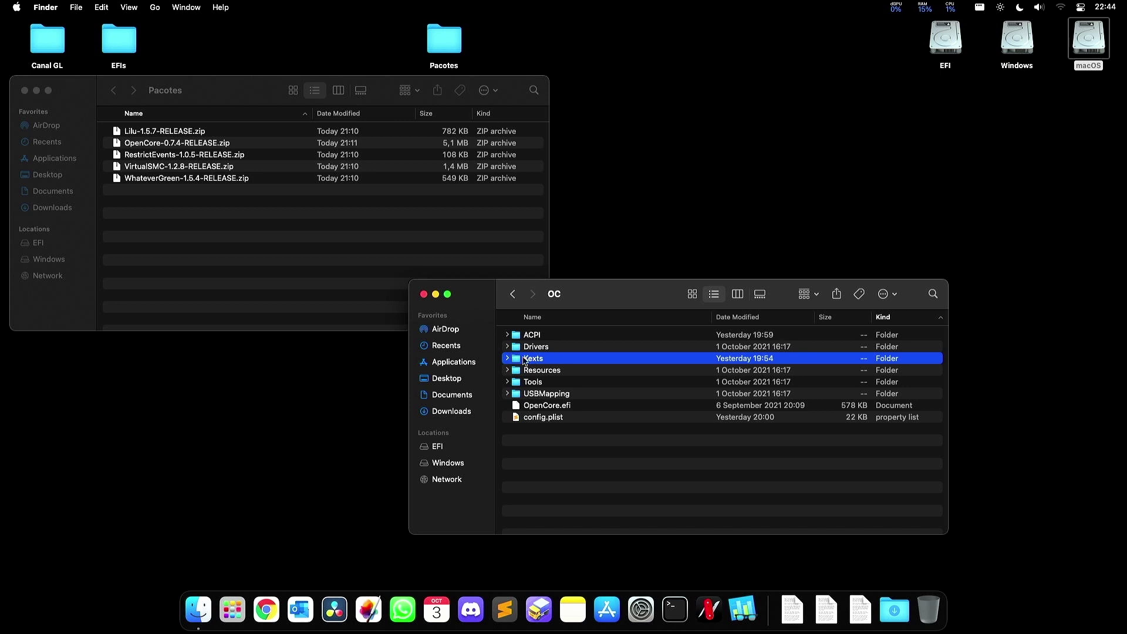
key(super+Down)
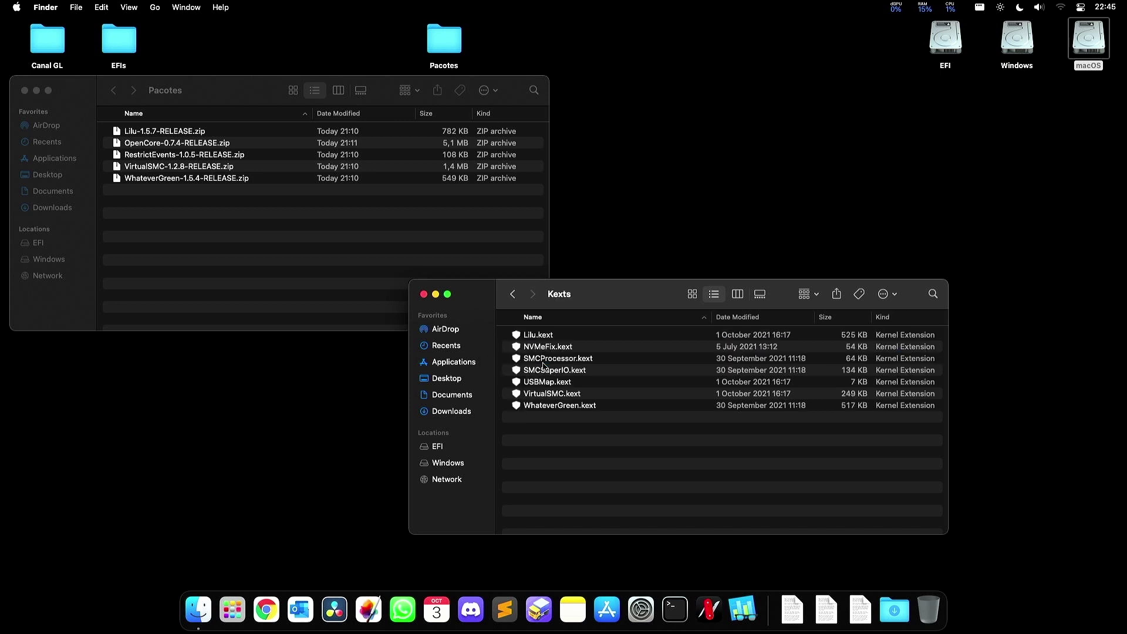
key(super+Up)
drag(597, 281, 732, 284)
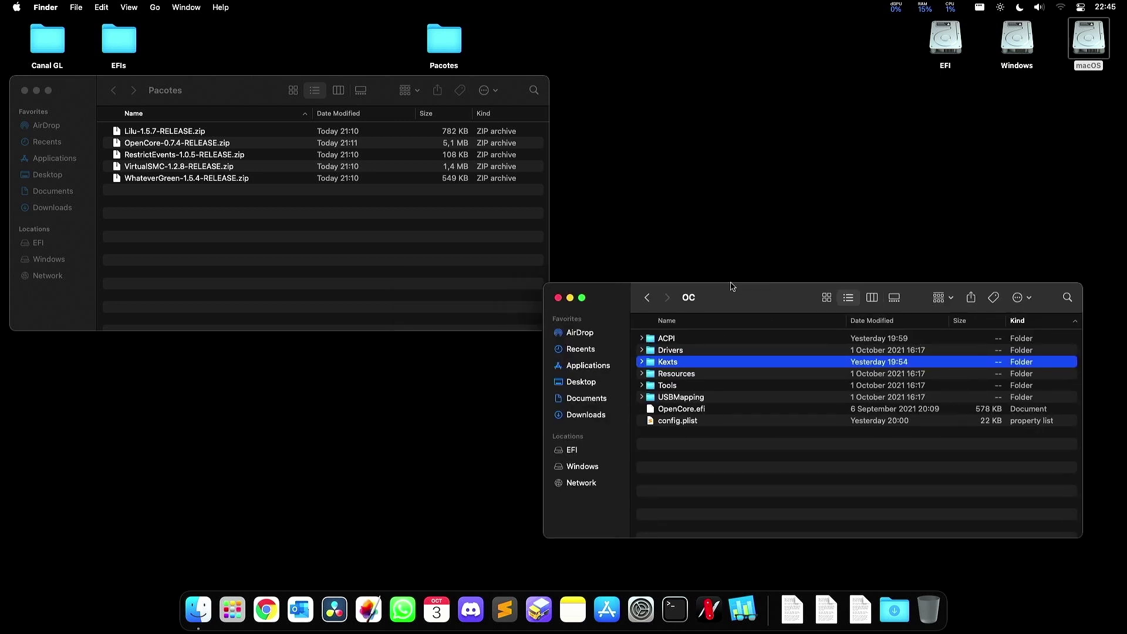
key(super+Up)
key(super+Up)
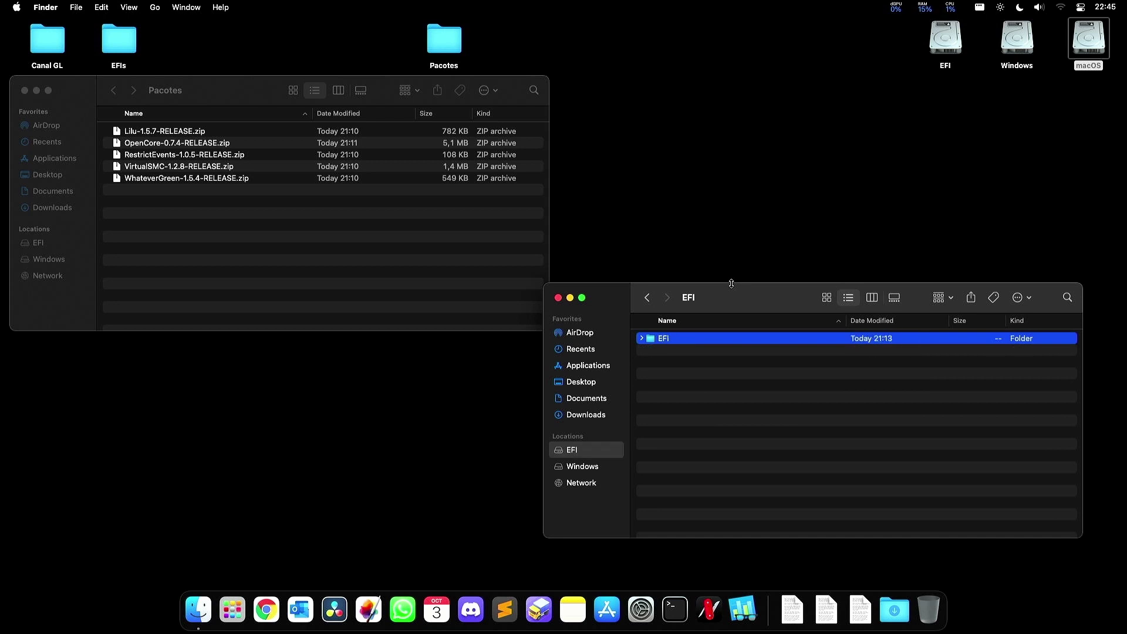
- Extract the OpenCore-0.7.4-RELEASE.zip archive in the Pacotes folder
click(351, 240)
key(o)
key(super+Down)
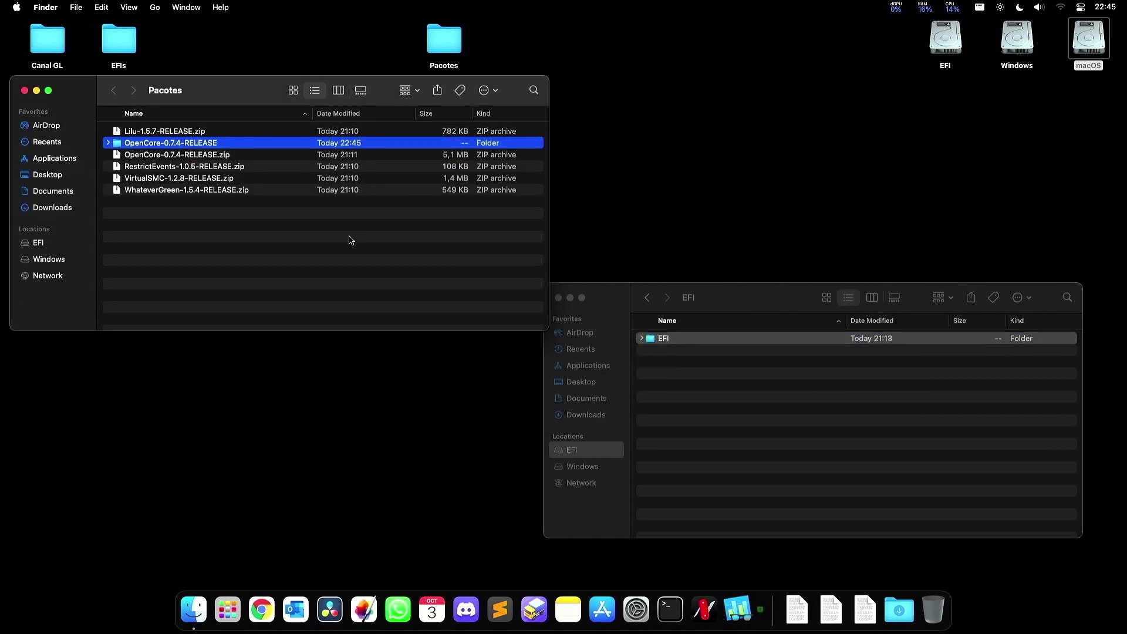
- Open the extracted OpenCore-0.7.4-RELEASE folder and look through its Docs, IA32, Utilities and X64 folders
key(super+Down)
key(Down)
key(Down)
key(Down)
key(Down)
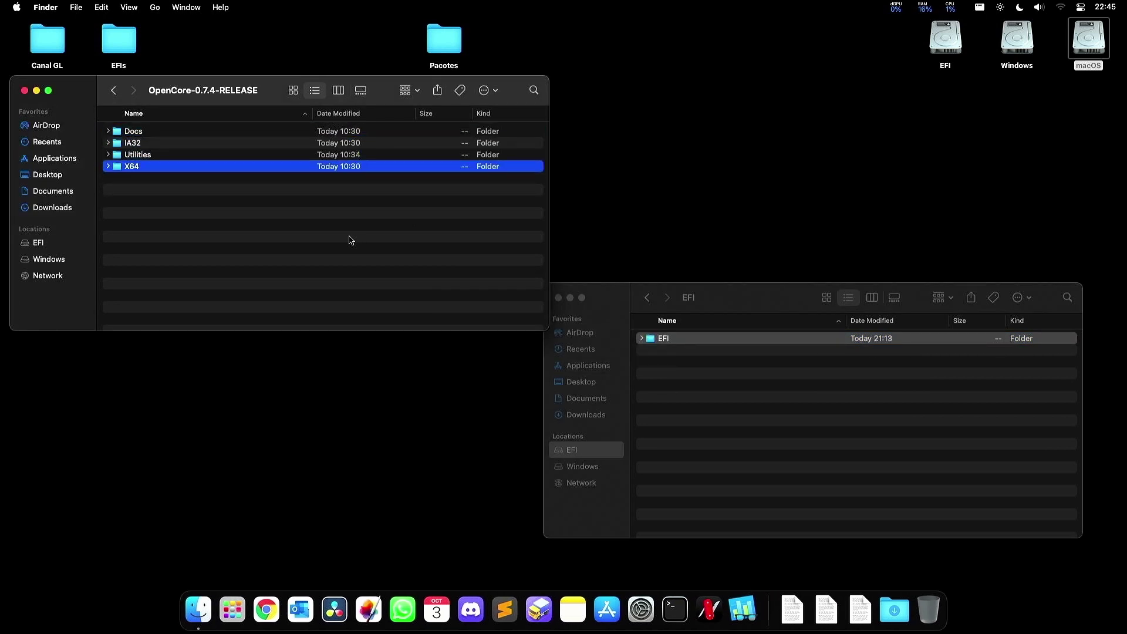
key(Up)
key(Up)
key(Up)
key(Down)
key(Down)
key(Up)
key(Up)
key(Down)
key(Down)
key(Down)
- Copy BOOTx64.efi from the BOOT folder under X64/EFI in the OpenCore 0.7.4 release
key(super+Down)
key(super+Down)
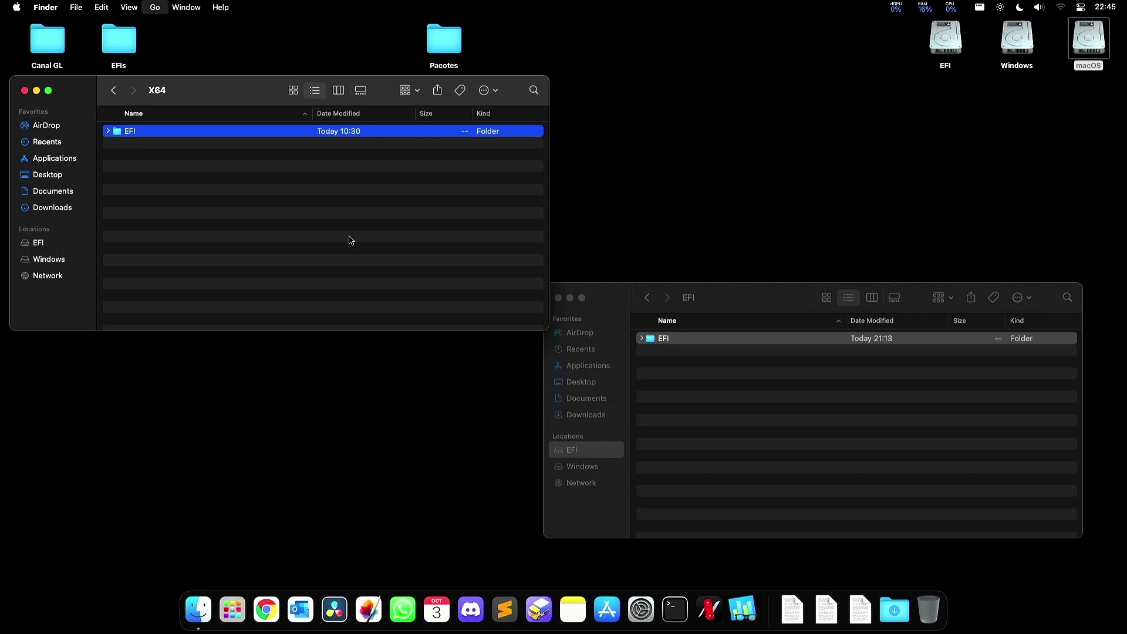
key(Down)
key(super+Down)
key(Down)
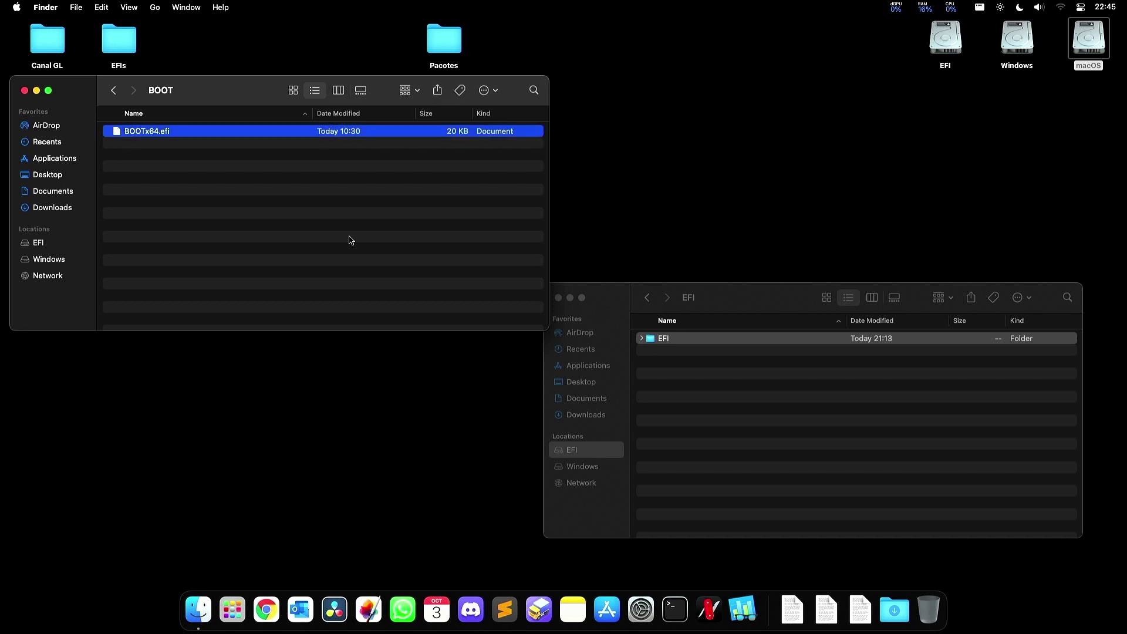
key(super+c)
- Paste BOOTx64.efi into the mounted EFI partition's EFI/BOOT folder, replacing the existing file
click(709, 359)
key(super+Down)
click(713, 341)
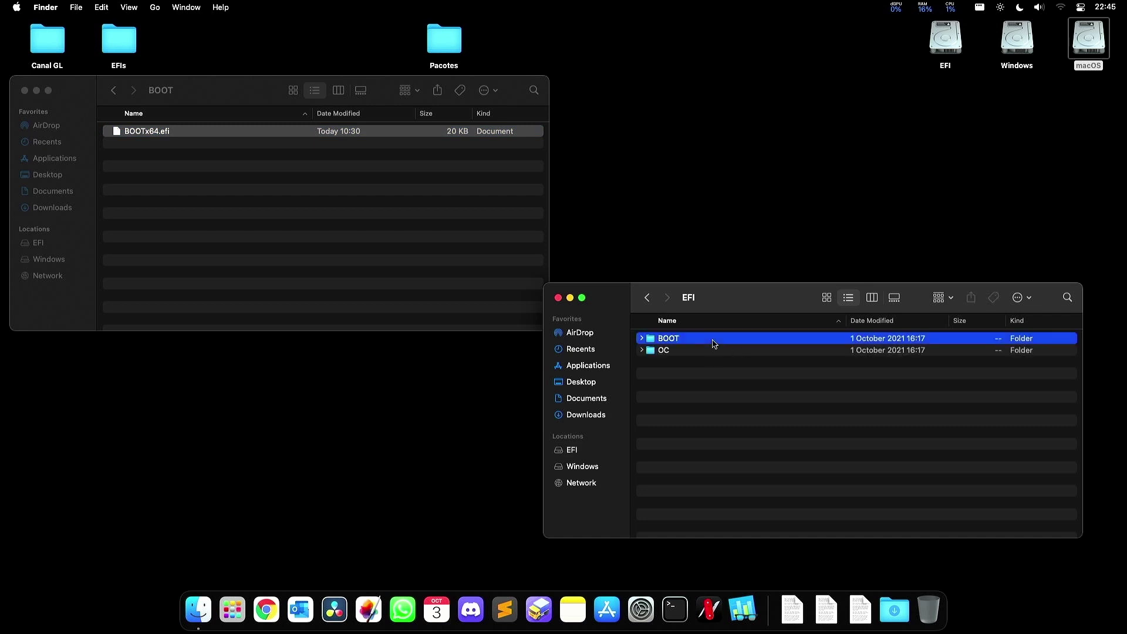
key(super+Down)
key(super+v)
click(920, 203)
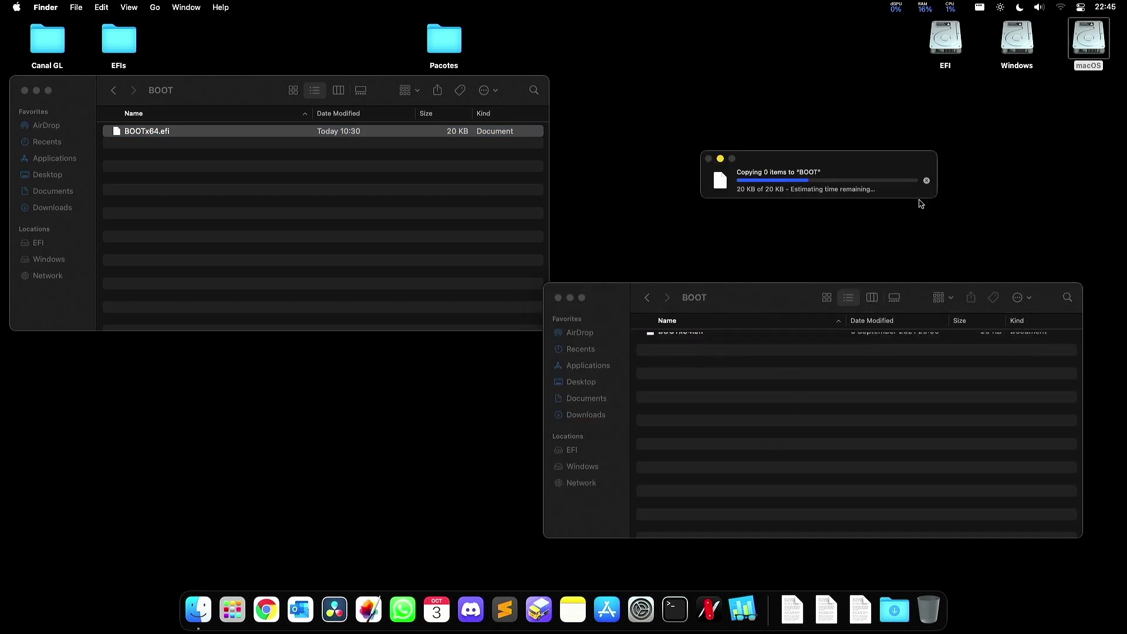
- Open the OC folder on the mounted EFI partition and the OC folder under X64/EFI in the OpenCore 0.7.4 release
key(super+Up)
key(Down)
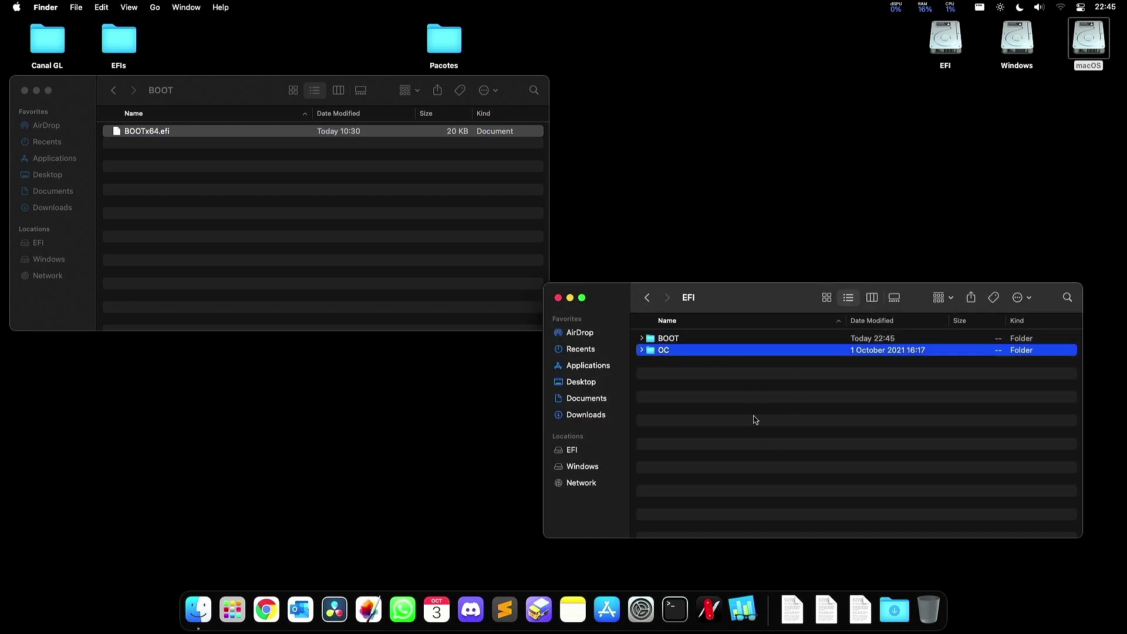
key(super+Down)
click(503, 303)
key(super+Up)
key(Down)
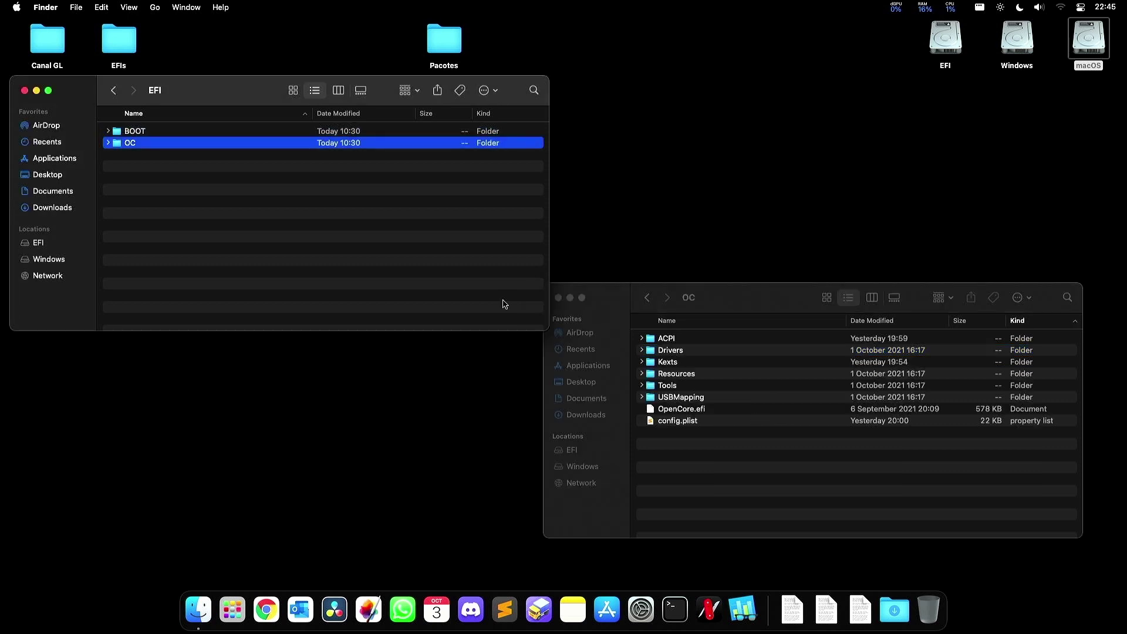
key(super+Down)
- Copy OpenCore.efi from the release's OC folder into the EFI partition's OC folder, replacing the existing file
key(Down)
key(Down)
key(Down)
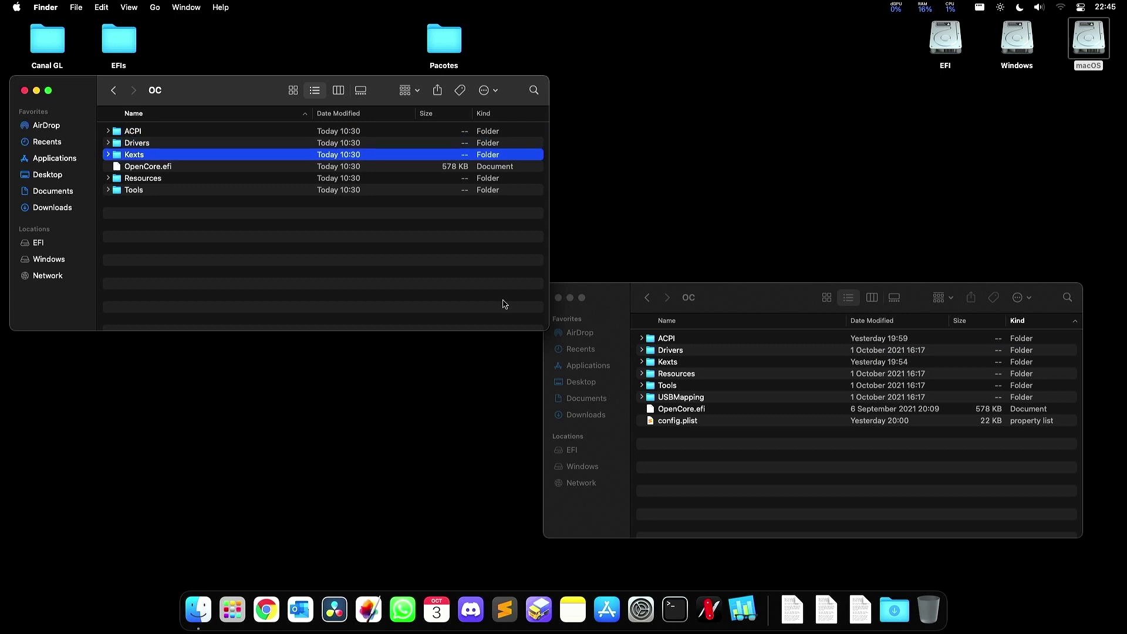
key(super+c)
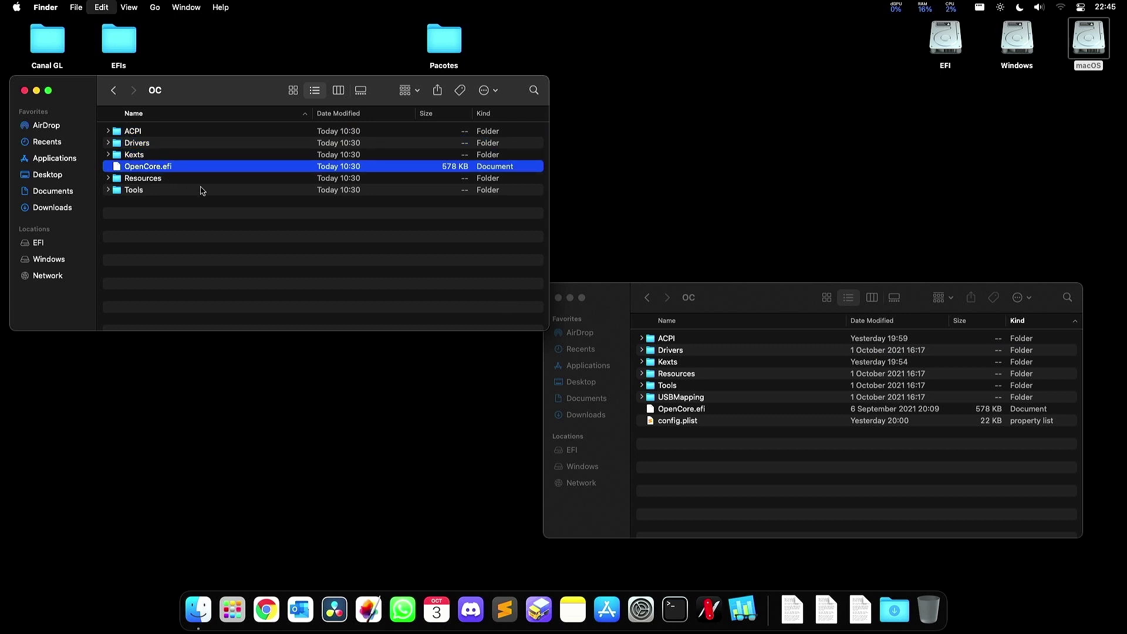
click(714, 481)
key(super+alt+v)
click(906, 205)
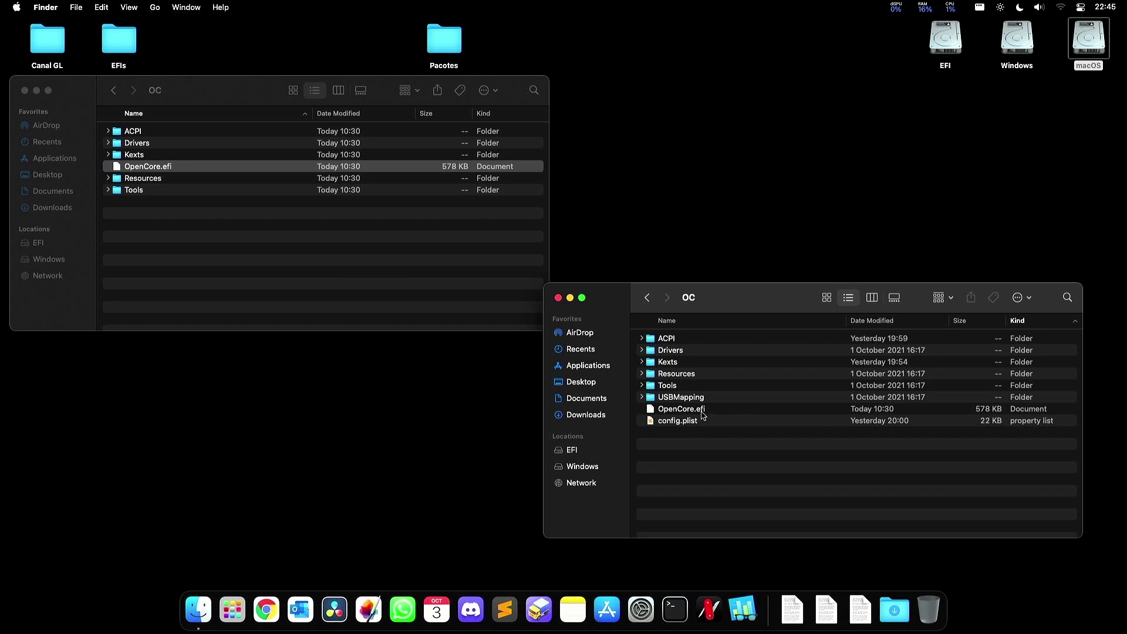
- Open the Drivers folder inside OC on both the EFI partition and the OpenCore 0.7.4 release
click(687, 351)
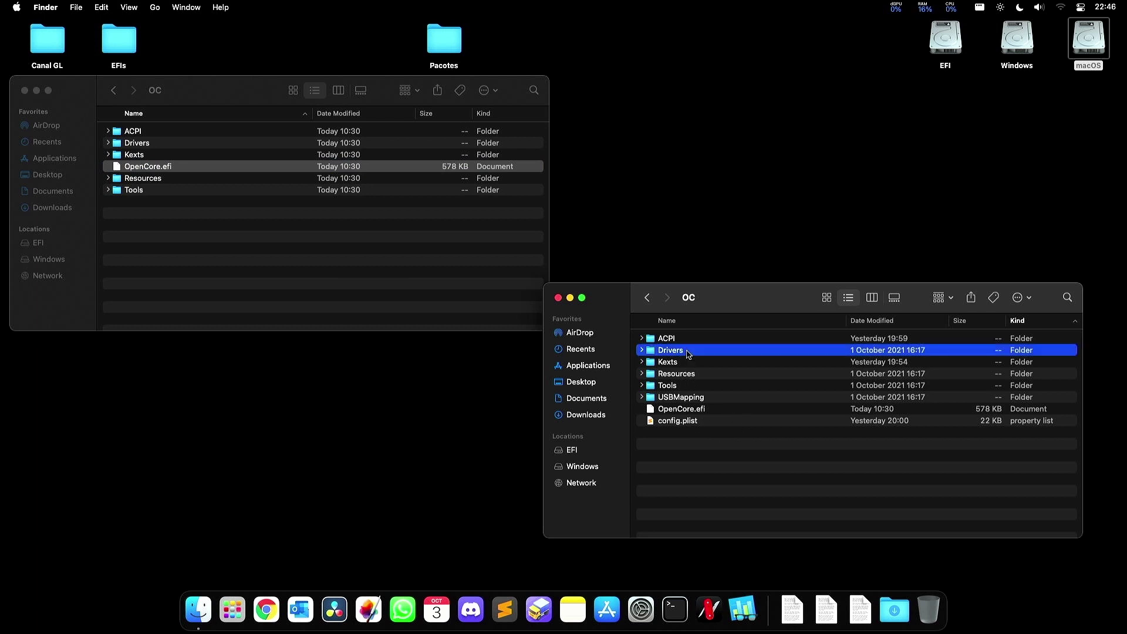
double_click(687, 351)
click(345, 295)
key(Down)
key(Down)
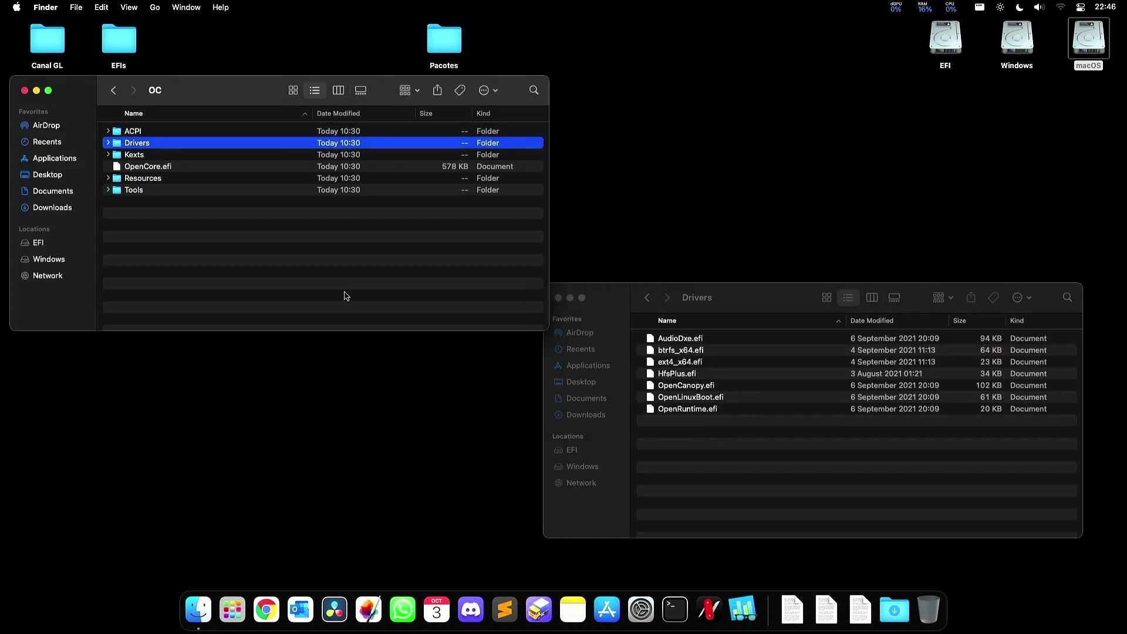
key(Down)
key(Up)
key(Down)
key(Up)
key(super+Down)
click(778, 366)
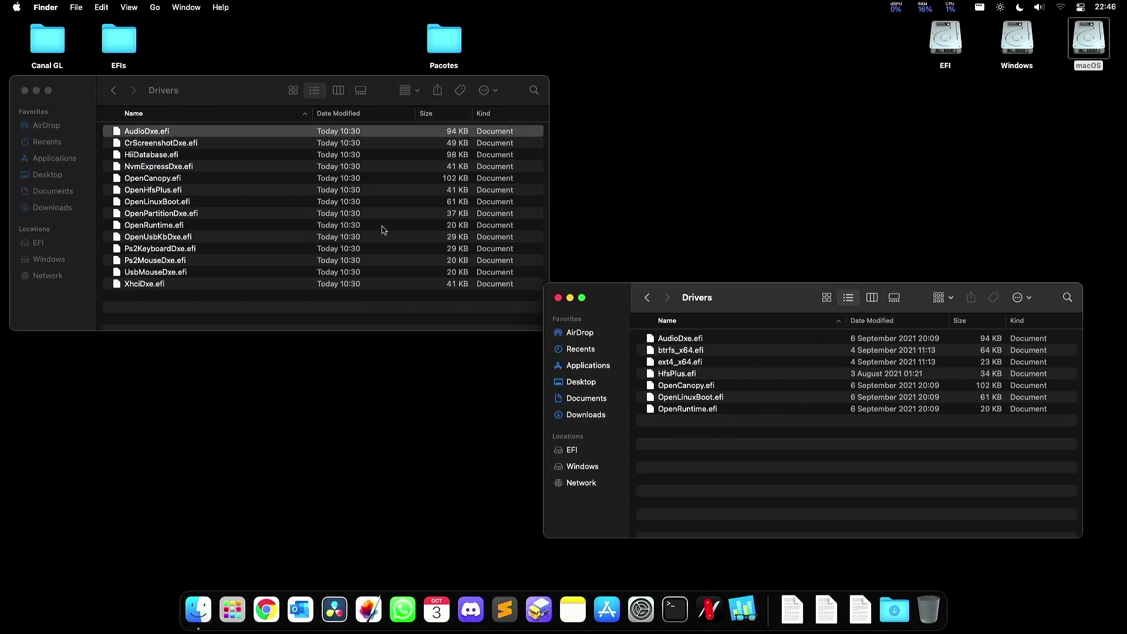
- Copy AudioDxe.efi, OpenCanopy.efi, OpenLinuxBoot.efi and OpenRuntime.efi from the release's Drivers folder
click(172, 133)
super+click(163, 178)
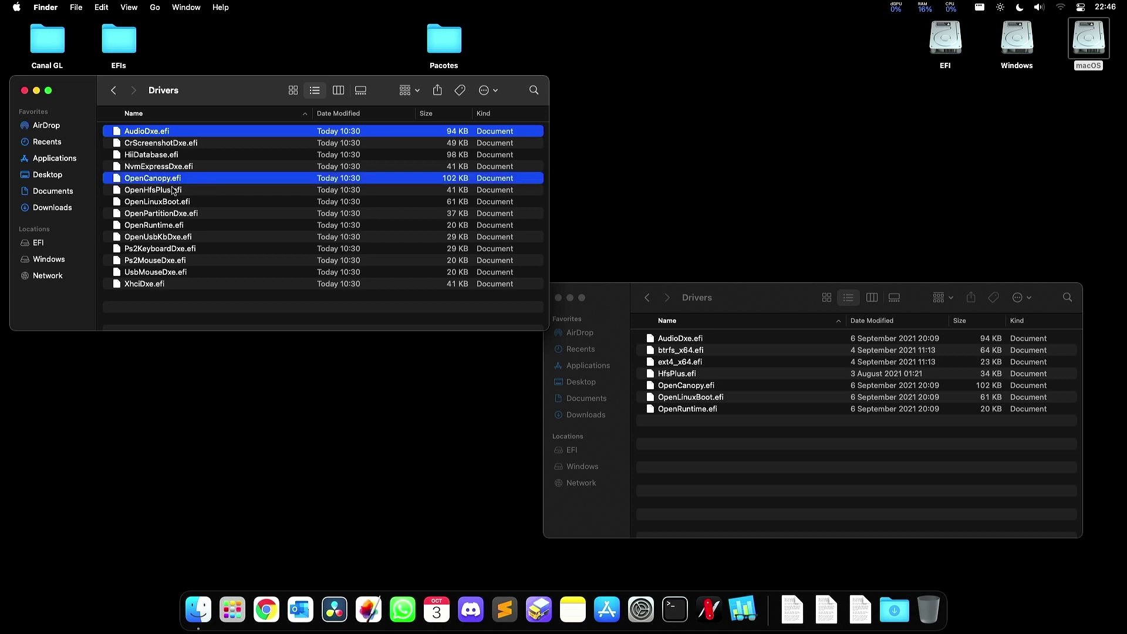
super+click(154, 202)
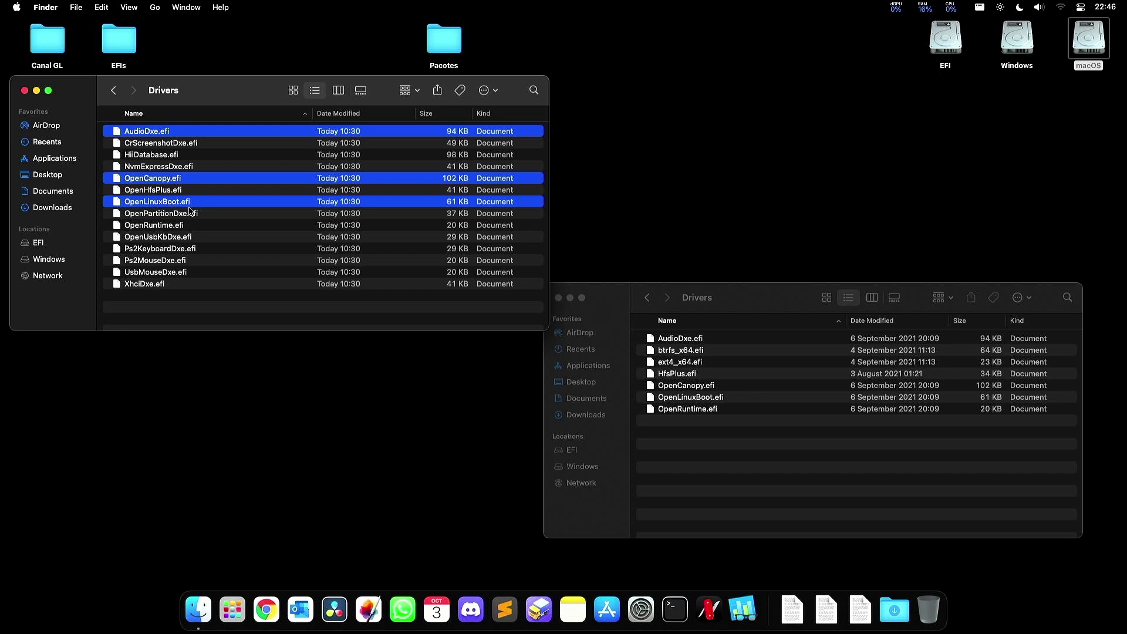
super+click(168, 225)
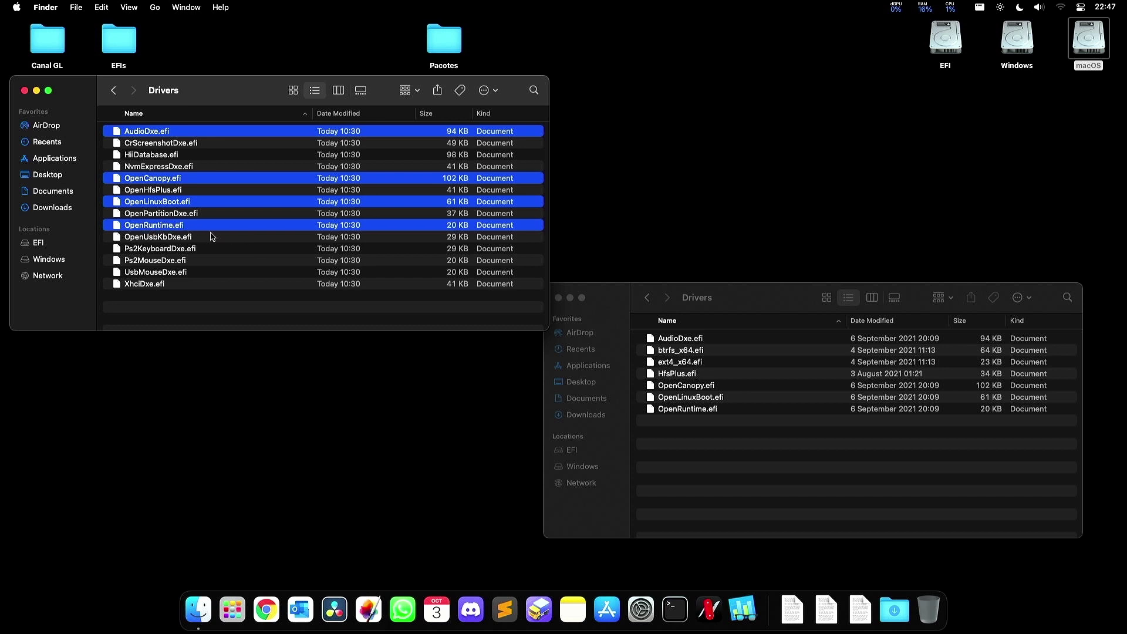
key(super+c)
- Paste the four copied drivers into the EFI partition's Drivers folder, replacing each existing file
click(691, 454)
key(super+v)
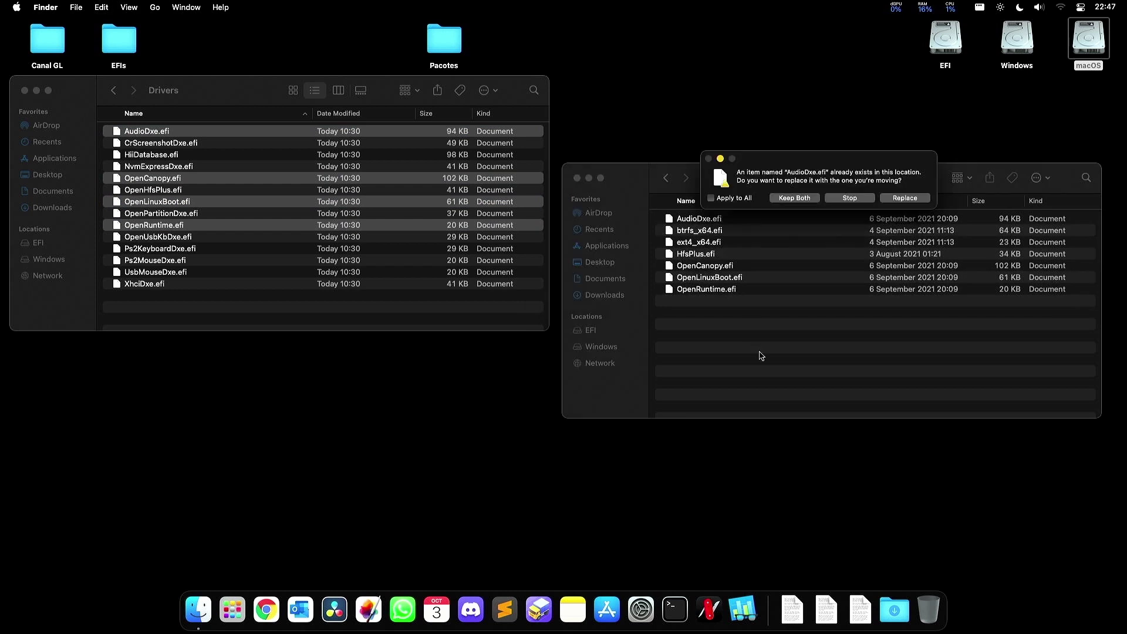
click(918, 198)
click(917, 198)
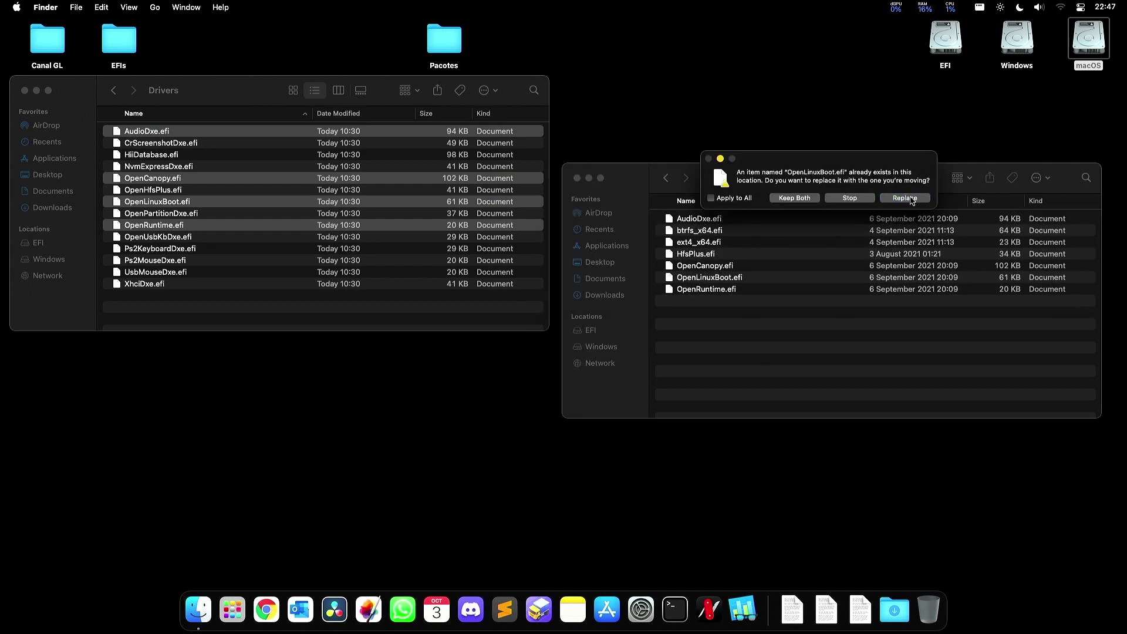
click(917, 199)
click(918, 198)
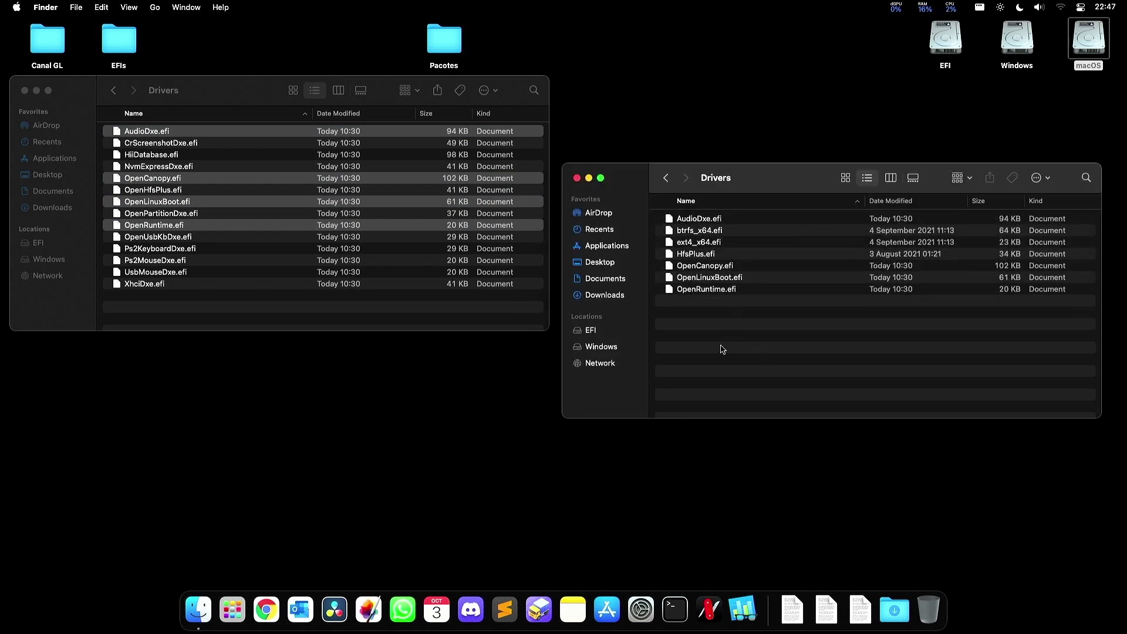
- Review HfsPlus.efi and the Linux-related drivers btrfs_x64.efi, ext4_x64.efi and OpenLinuxBoot.efi in the EFI partition's Drivers folder
click(695, 257)
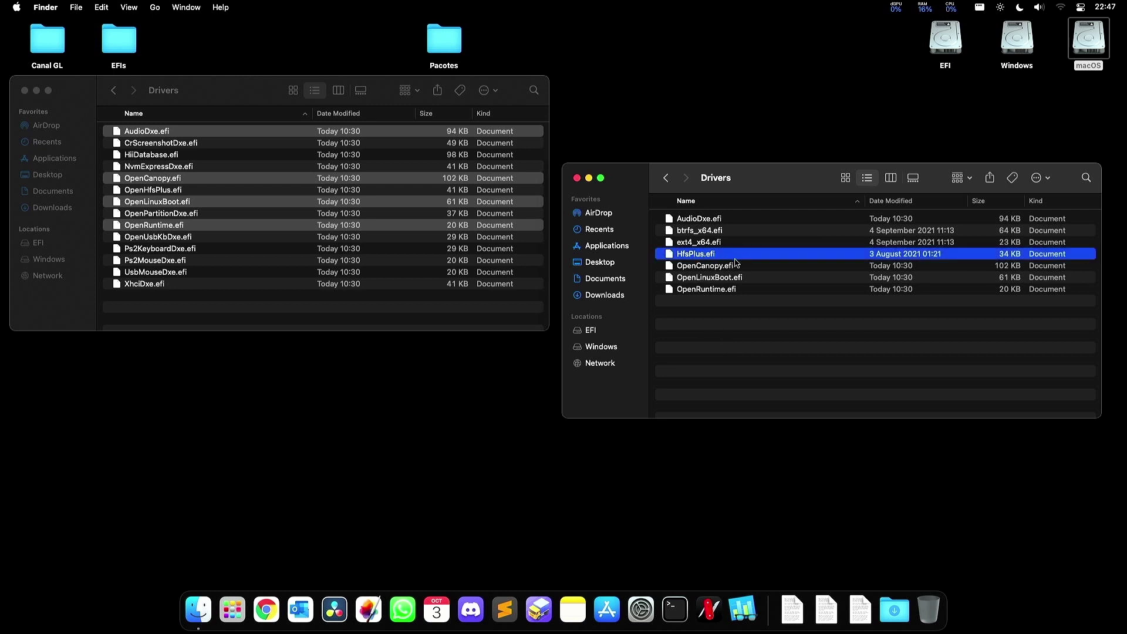
click(698, 241)
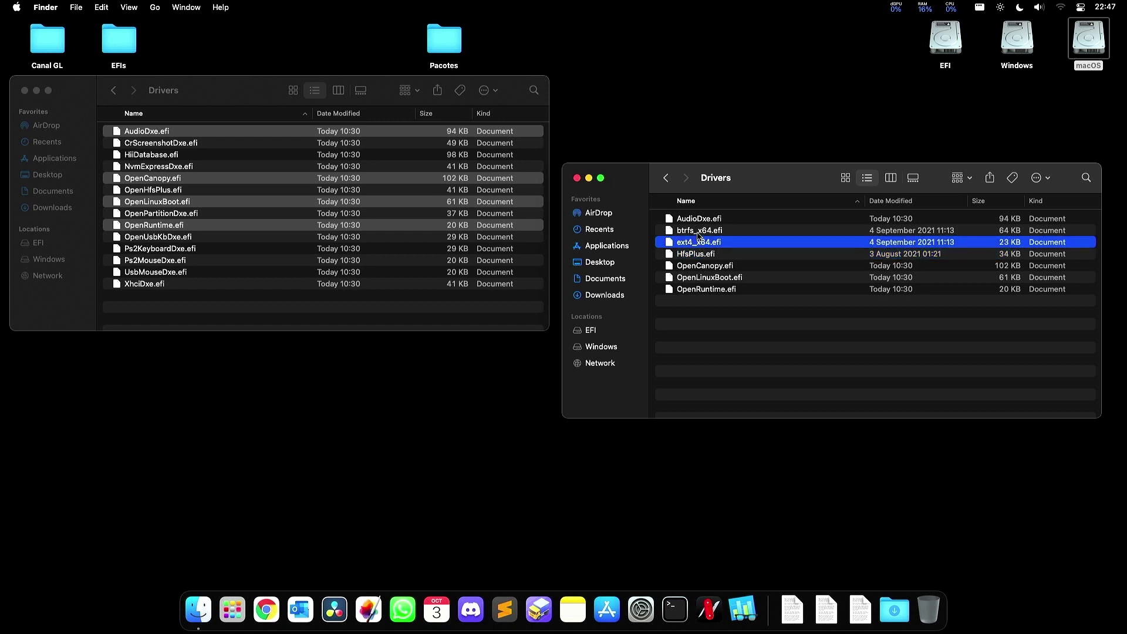
shift+click(698, 234)
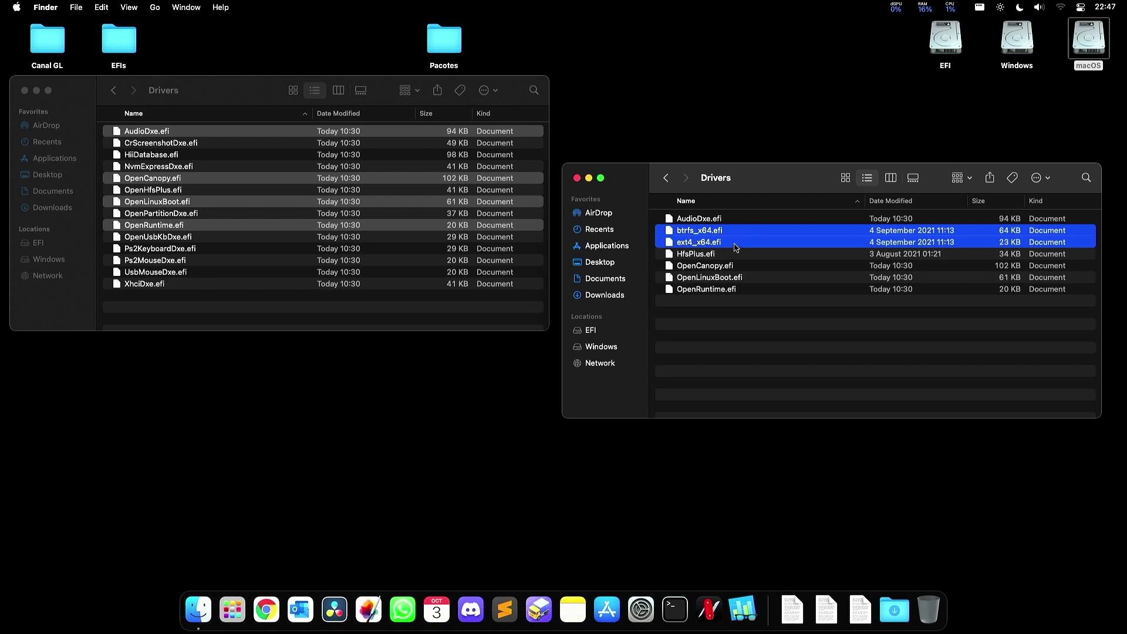
text(openl)
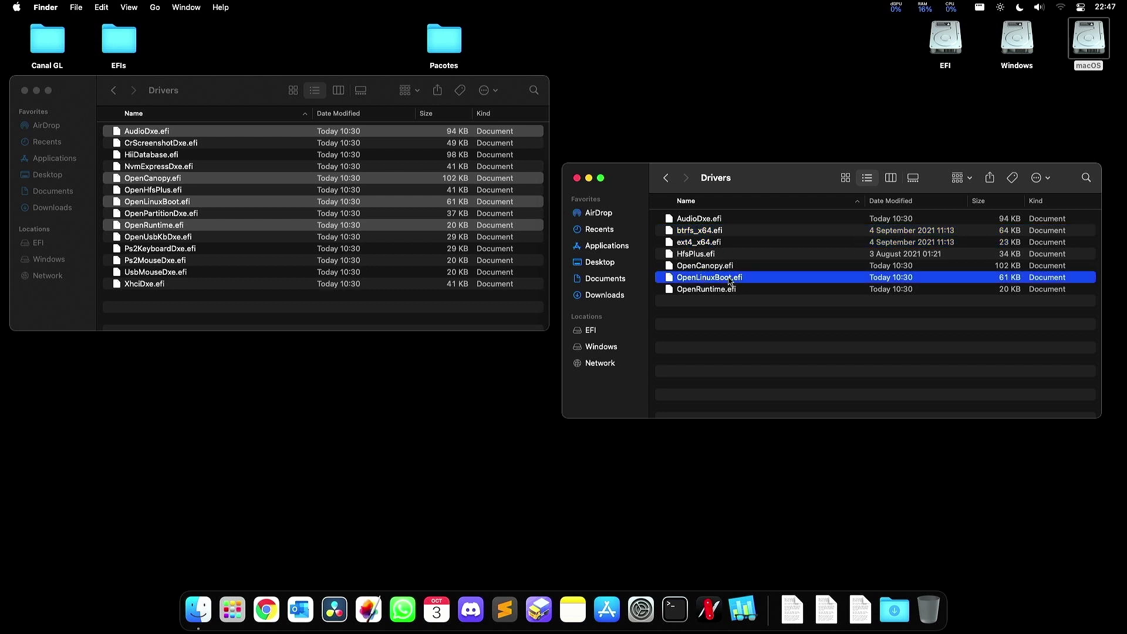
super+click(701, 233)
super+click(699, 243)
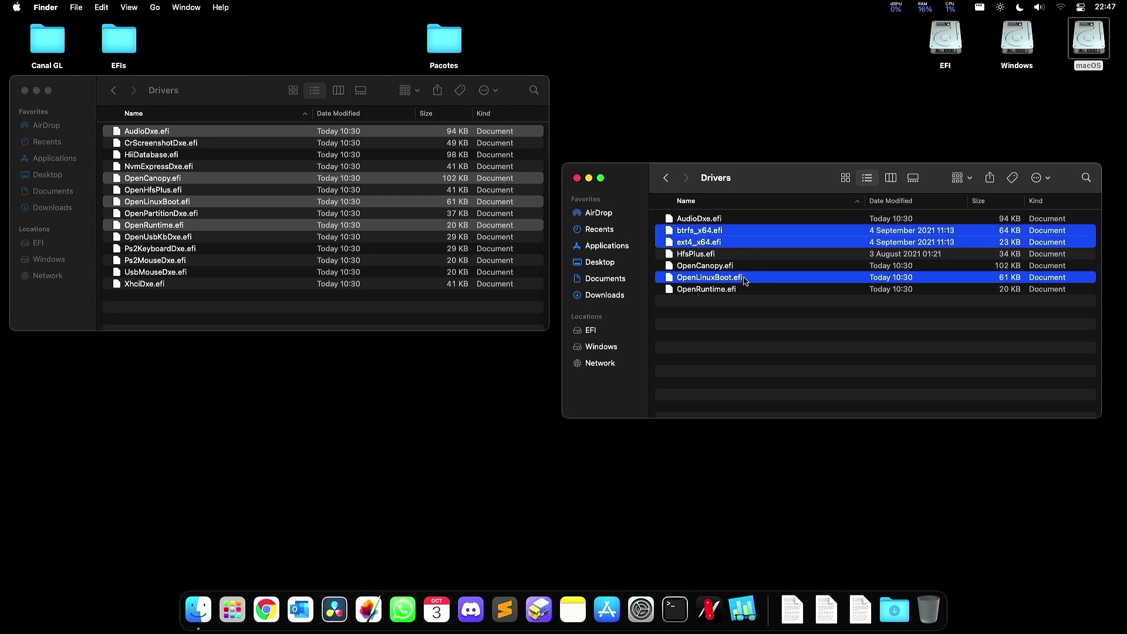
click(734, 347)
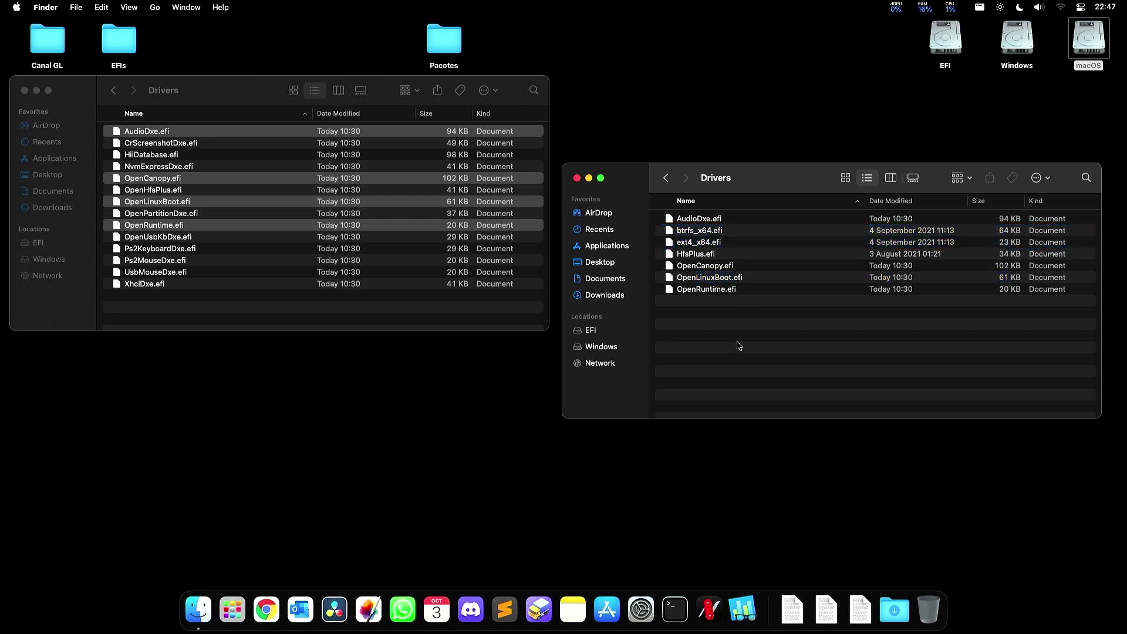
- Go back to the OC folder on the EFI partition and to the Pacotes folder from the OpenCore release
key(super+Up)
double_click(699, 230)
key(super+Up)
click(218, 300)
key(super+Up)
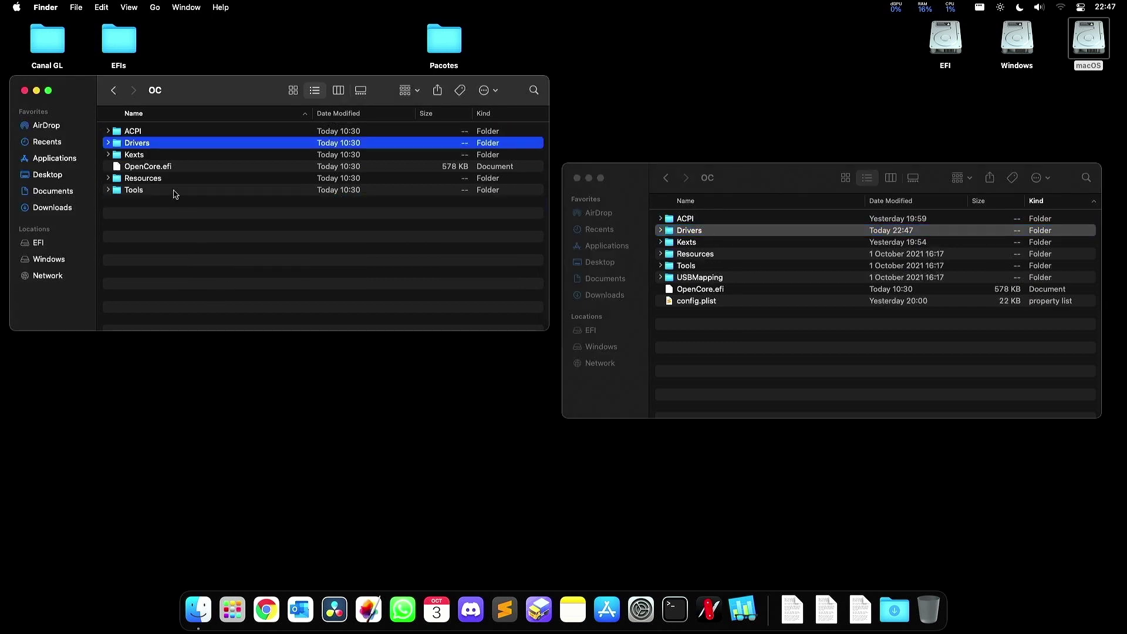
key(super+Up)
key(super+Up)
key(super+Up)
key(super+Up)
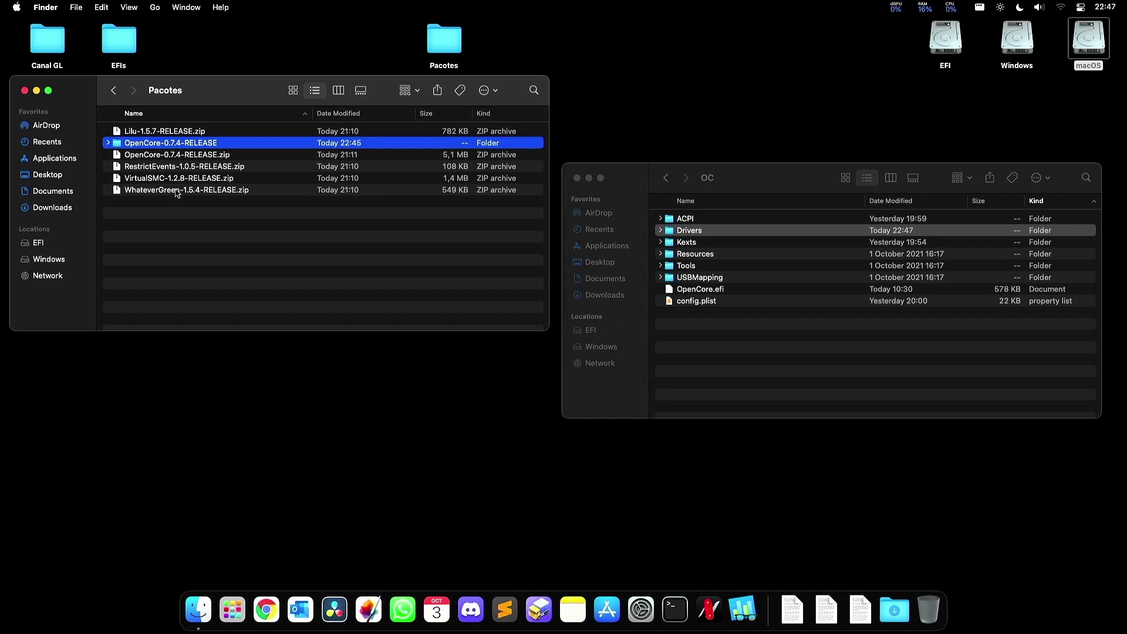
- Extract the Lilu-1.5.7-RELEASE.zip archive and copy Lilu.kext from the extracted folder
key(Up)
key(super+Down)
key(super+Down)
key(Down)
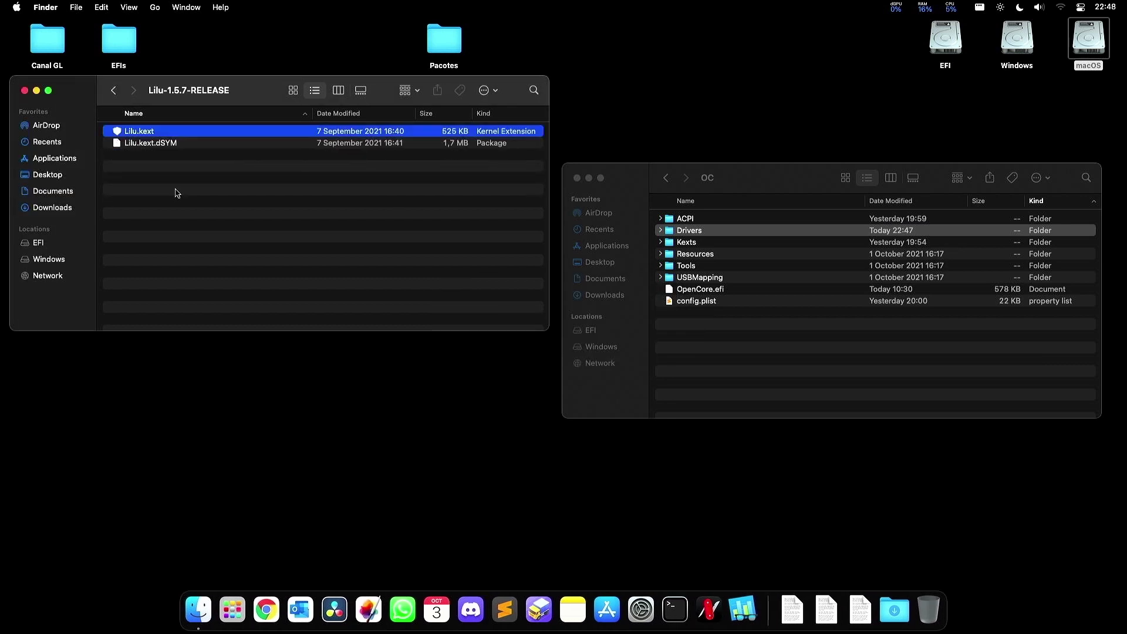
- Paste Lilu.kext into the EFI partition's OC/Kexts folder, replacing the existing kext
click(578, 234)
double_click(698, 242)
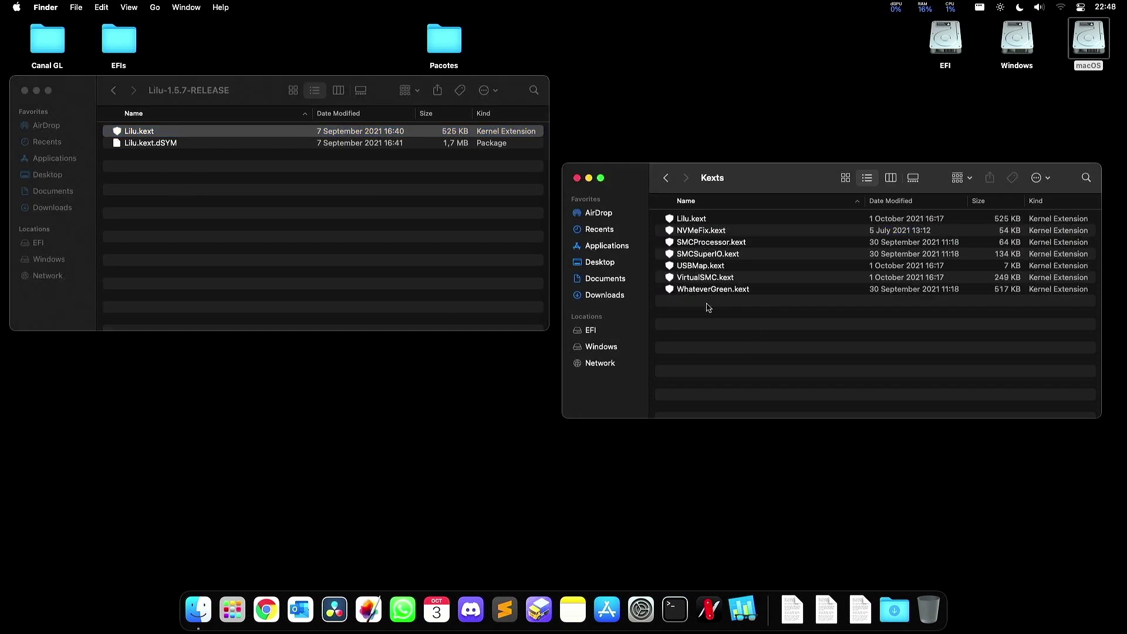
key(super+alt+v)
click(904, 196)
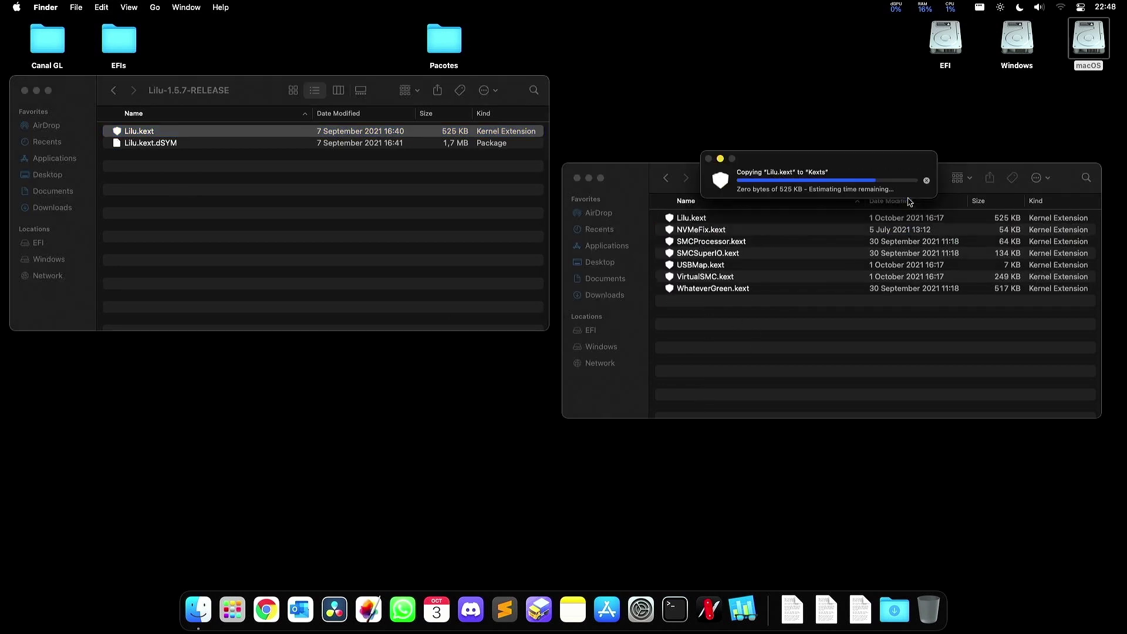
- Extract the RestrictEvents-1.0.5-RELEASE.zip archive in Pacotes and open the extracted folder
click(395, 227)
key(super+Up)
key(Down)
key(Down)
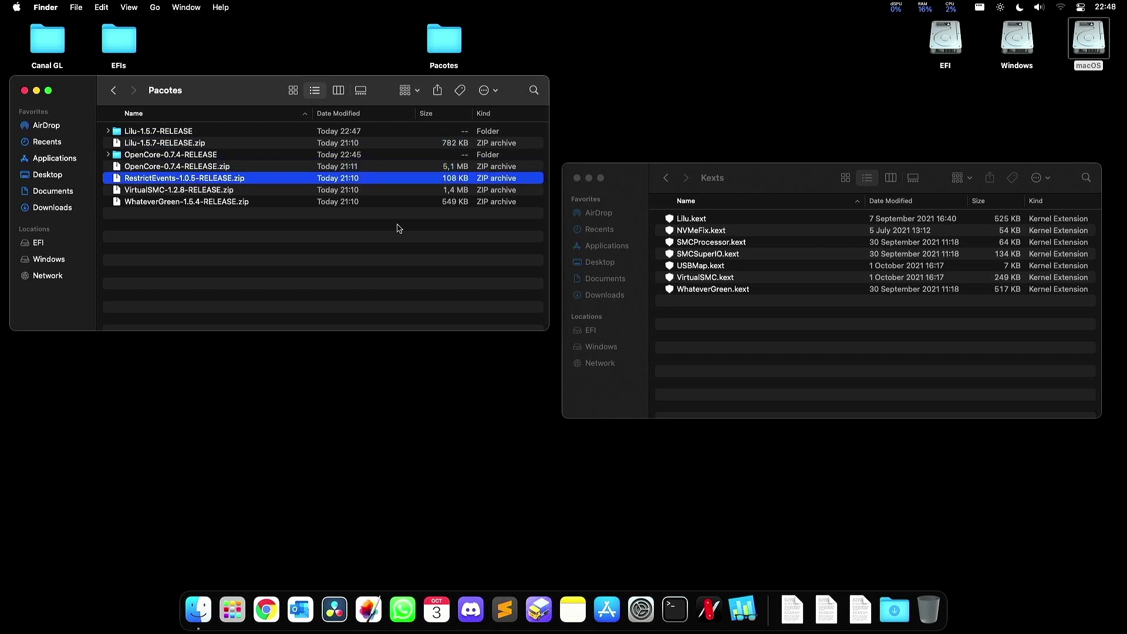
key(super+Down)
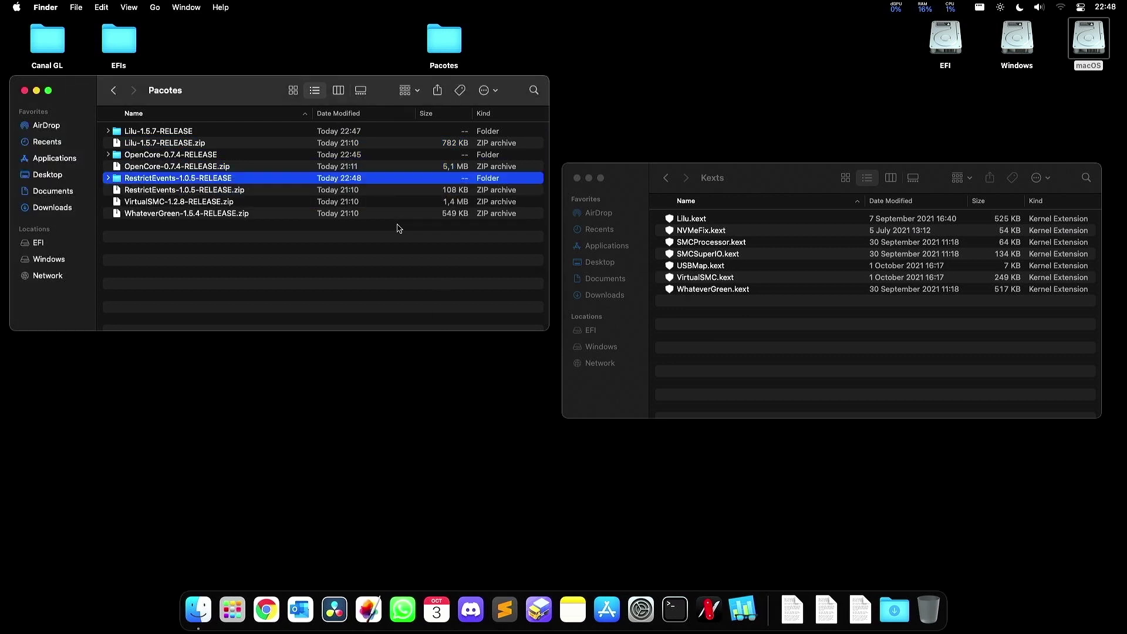
key(super+Down)
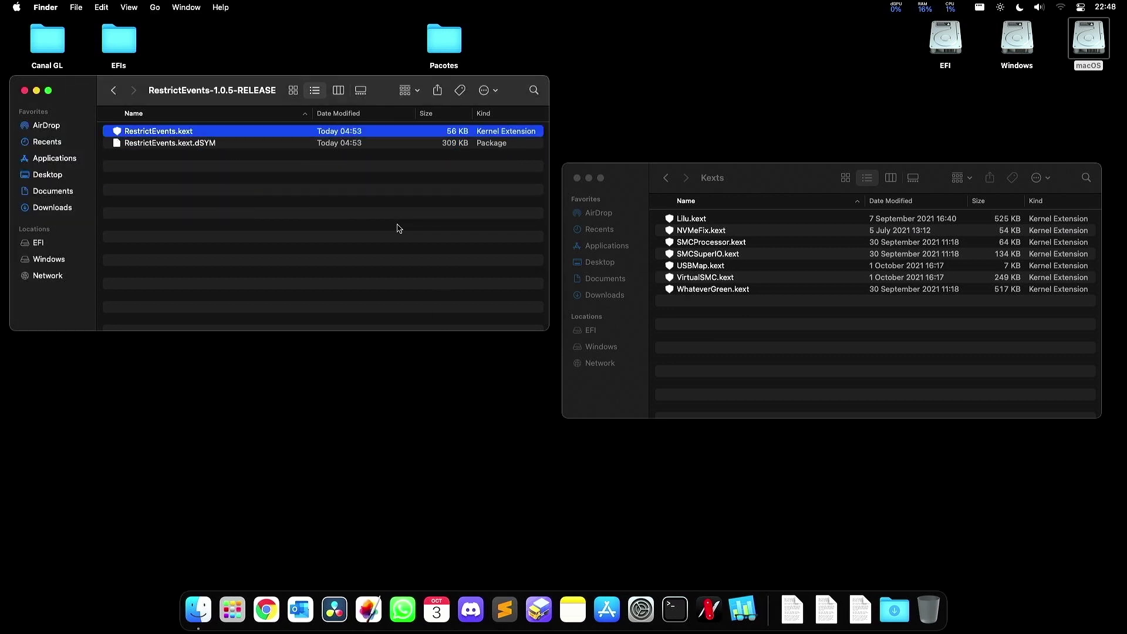
- Copy RestrictEvents.kext into the EFI partition's Kexts folder
key(super+c)
click(739, 341)
key(super+alt+v)
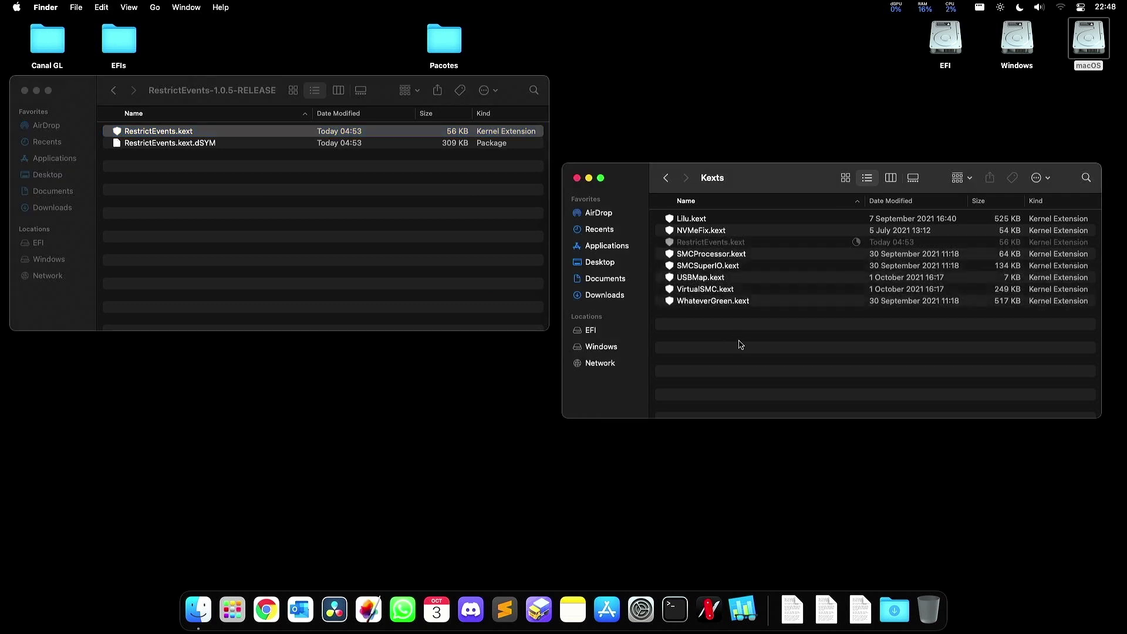
- Extract the VirtualSMC-1.2.8-RELEASE.zip archive in Pacotes and open the Kexts folder inside the extracted release
click(335, 231)
key(super+Up)
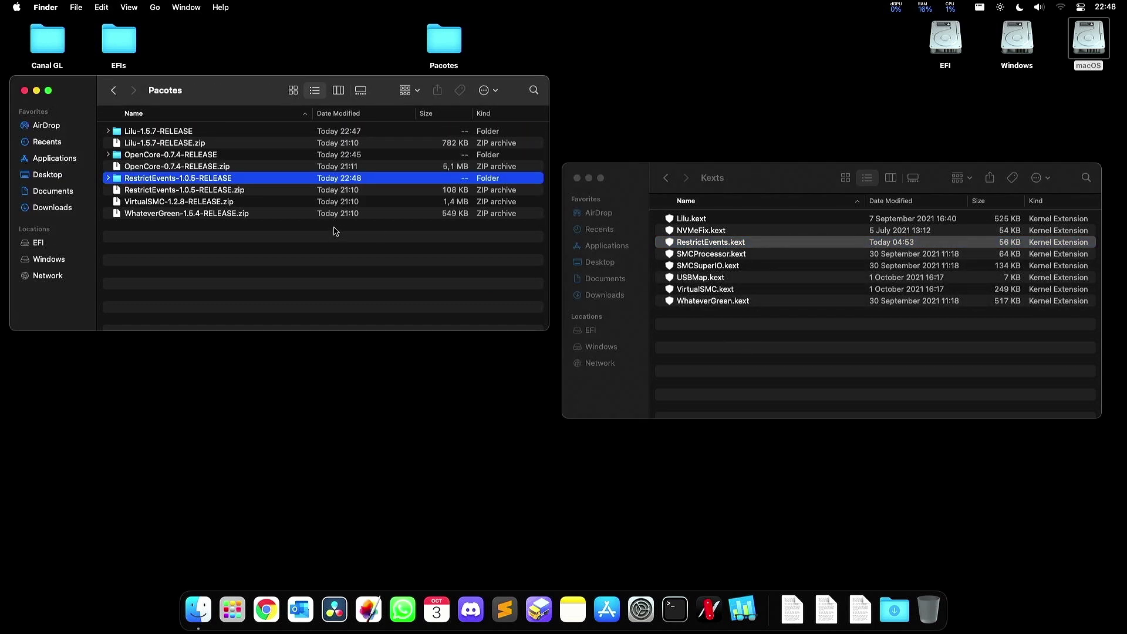
key(Down)
key(Down)
key(super+Down)
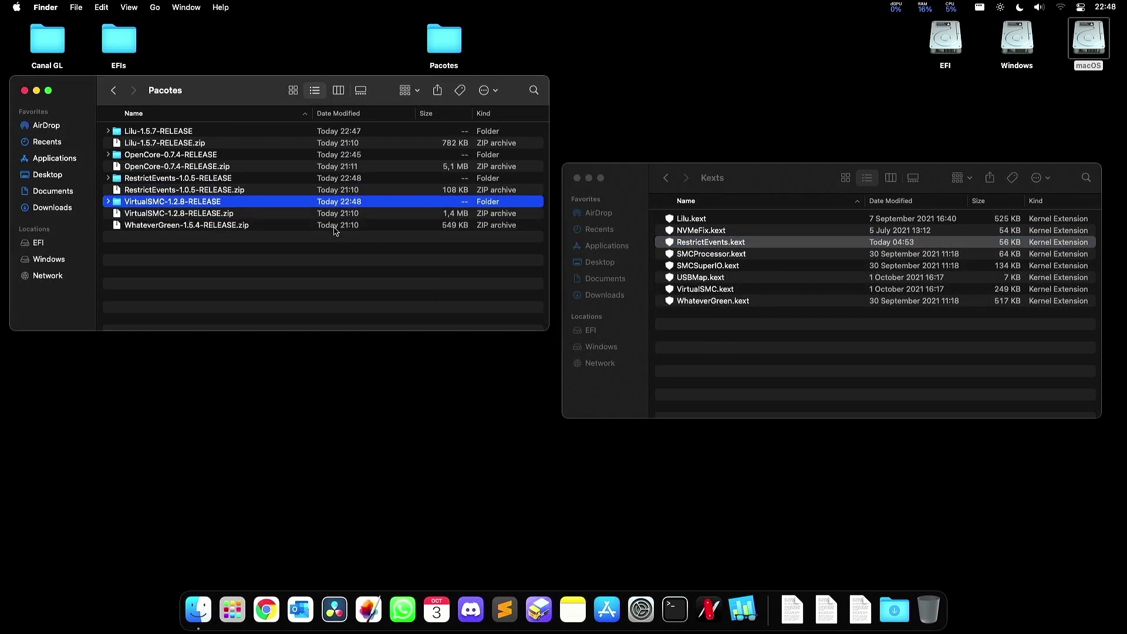
key(super+Down)
key(Down)
key(Down)
key(super+Down)
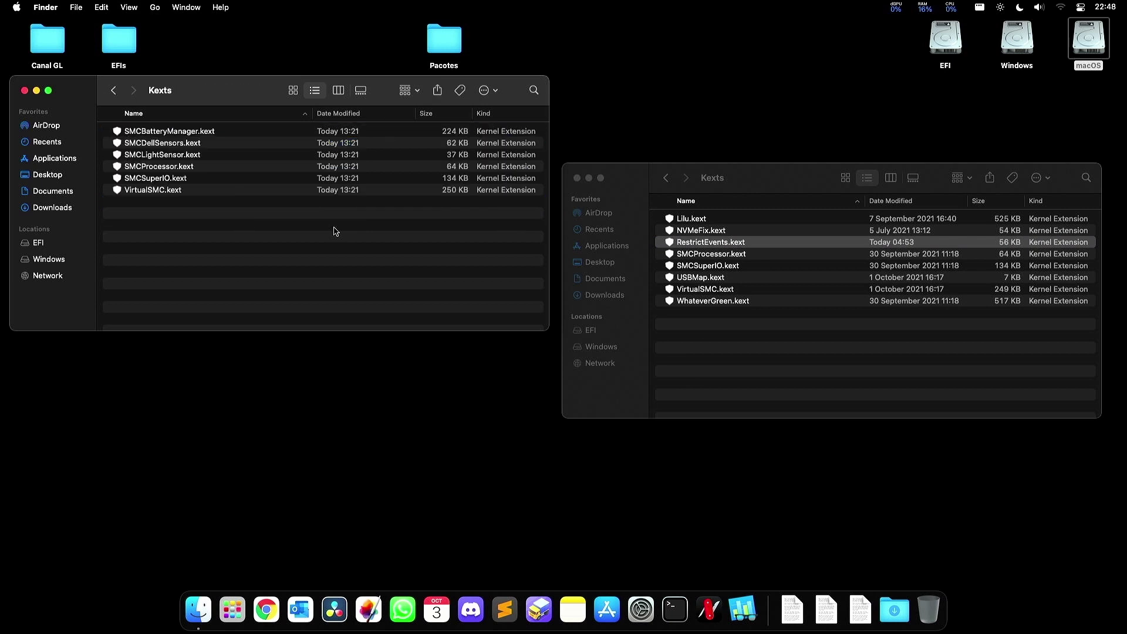
- Copy VirtualSMC.kext, SMCSuperIO.kext and SMCProcessor.kext into the EFI partition's OC/Kexts folder, replacing the existing kexts
click(146, 194)
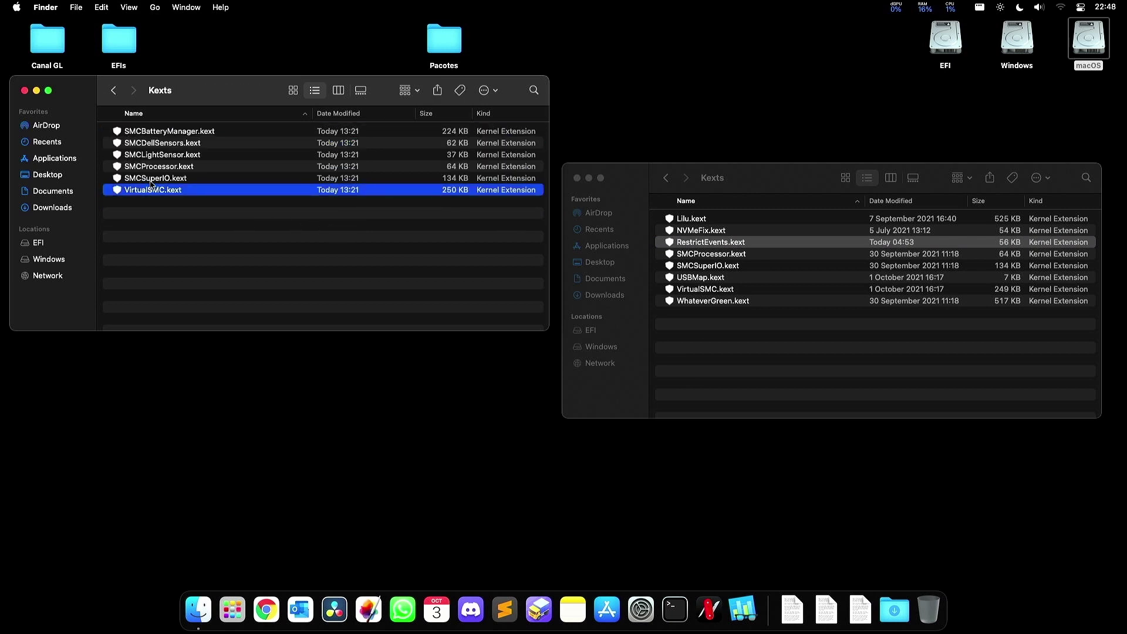
shift+click(151, 180)
shift+click(158, 169)
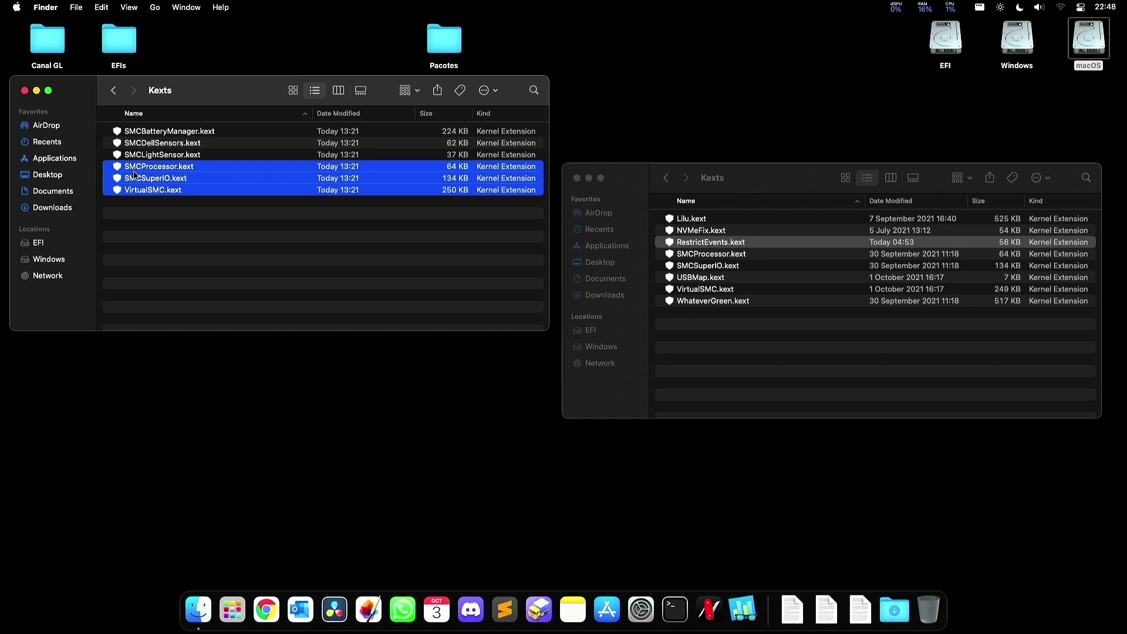
click(815, 372)
key(alt+super+v)
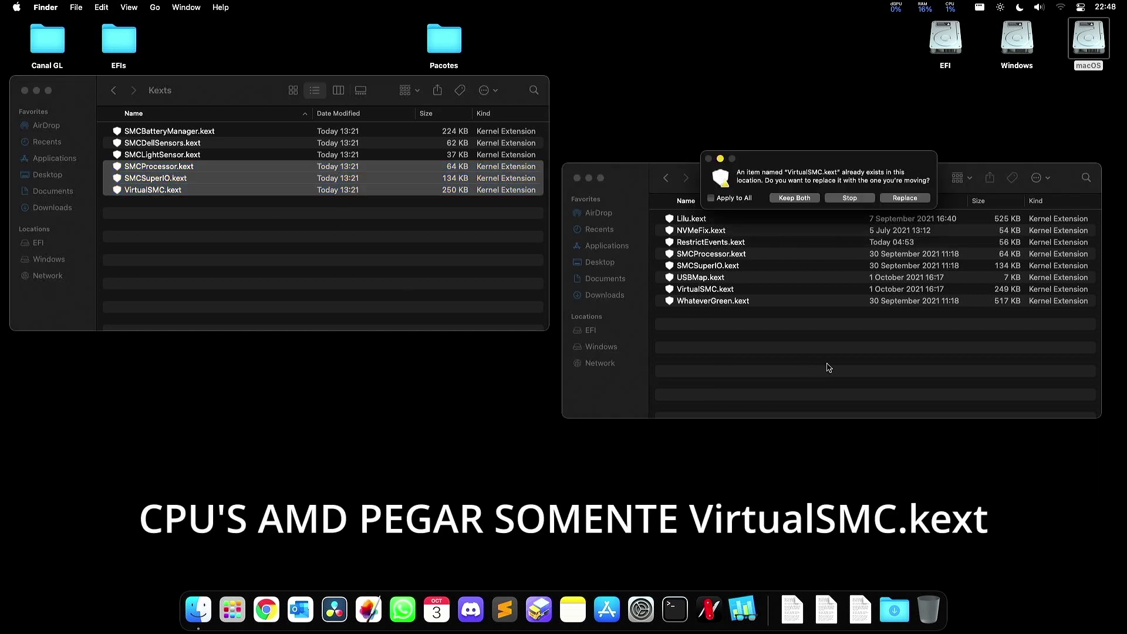
click(905, 198)
click(904, 198)
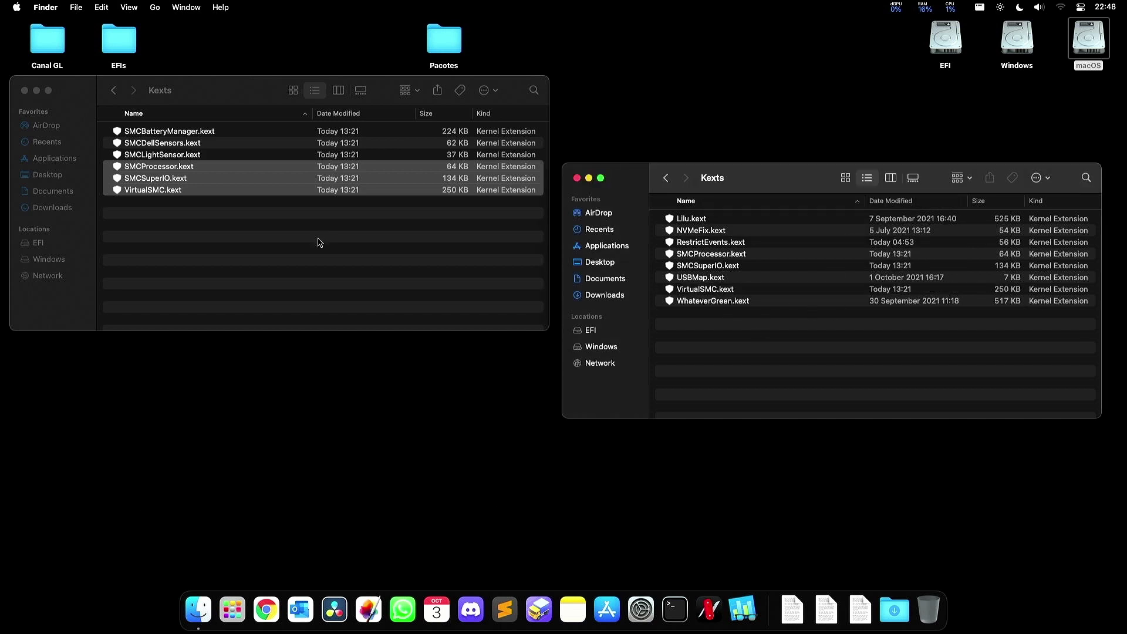
click(184, 159)
click(157, 156)
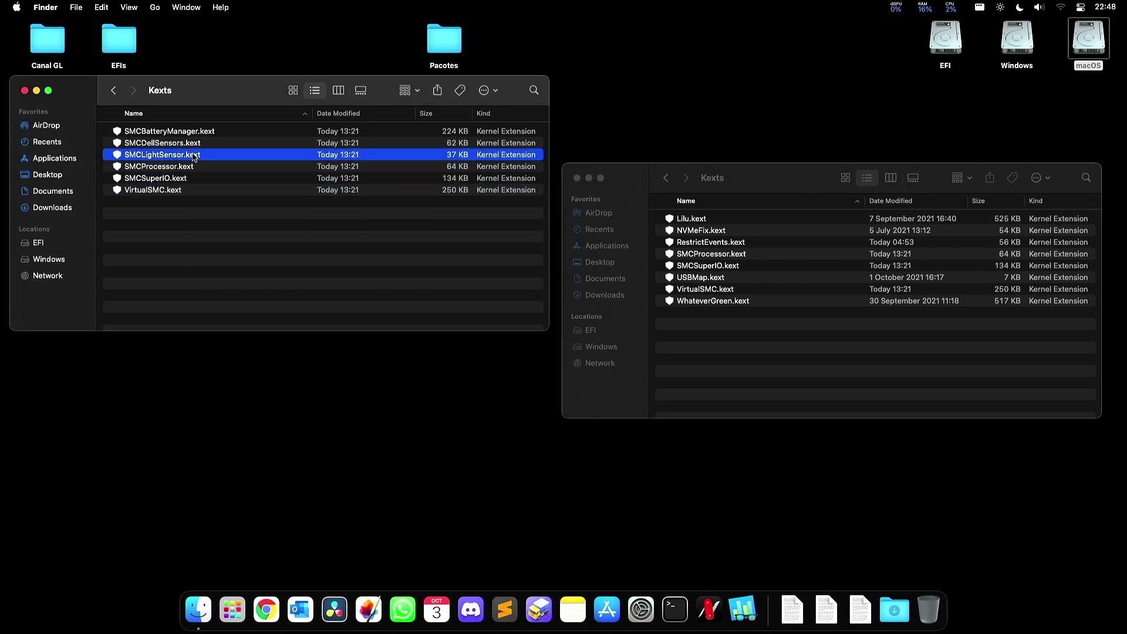
click(187, 132)
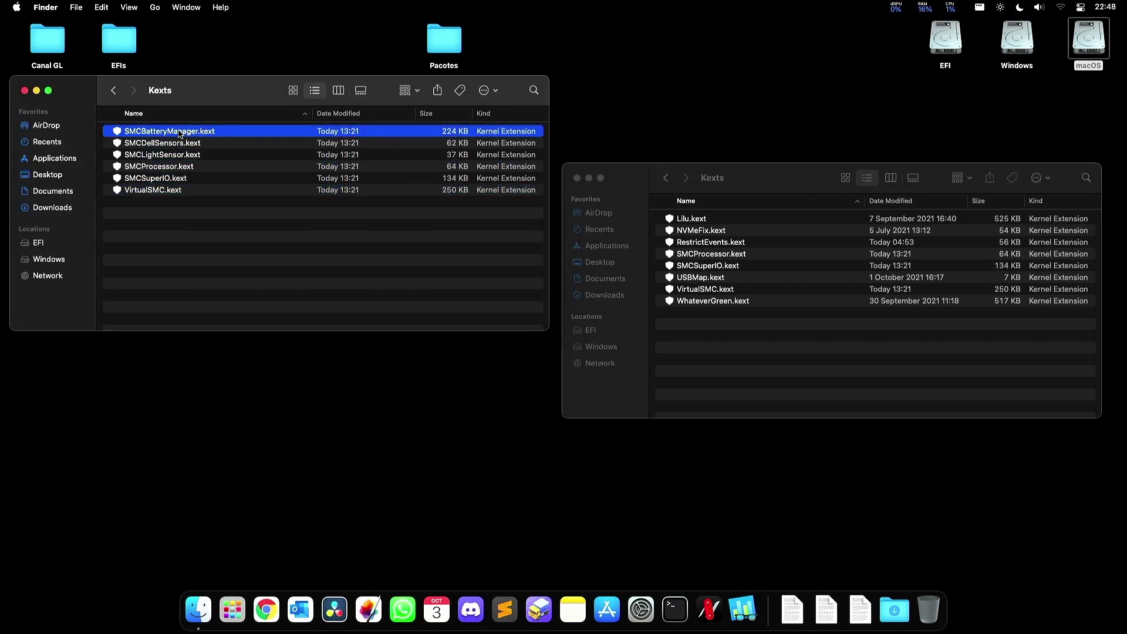
click(170, 144)
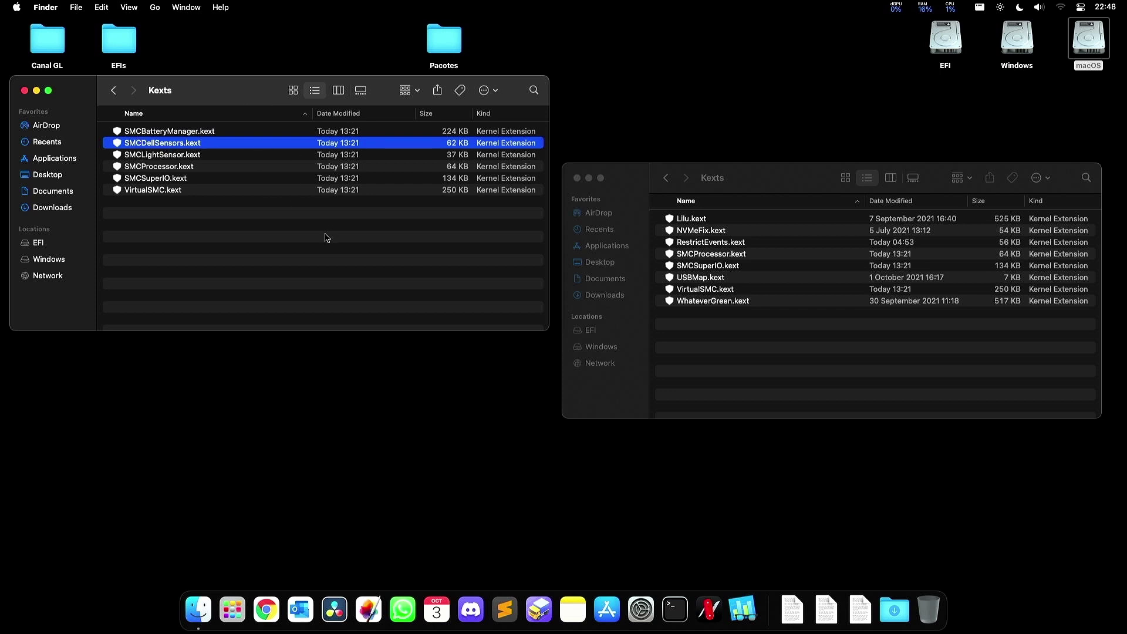
- Extract the WhateverGreen-1.5.4-RELEASE.zip archive in Pacotes and open the extracted folder
key(super+bracketleft)
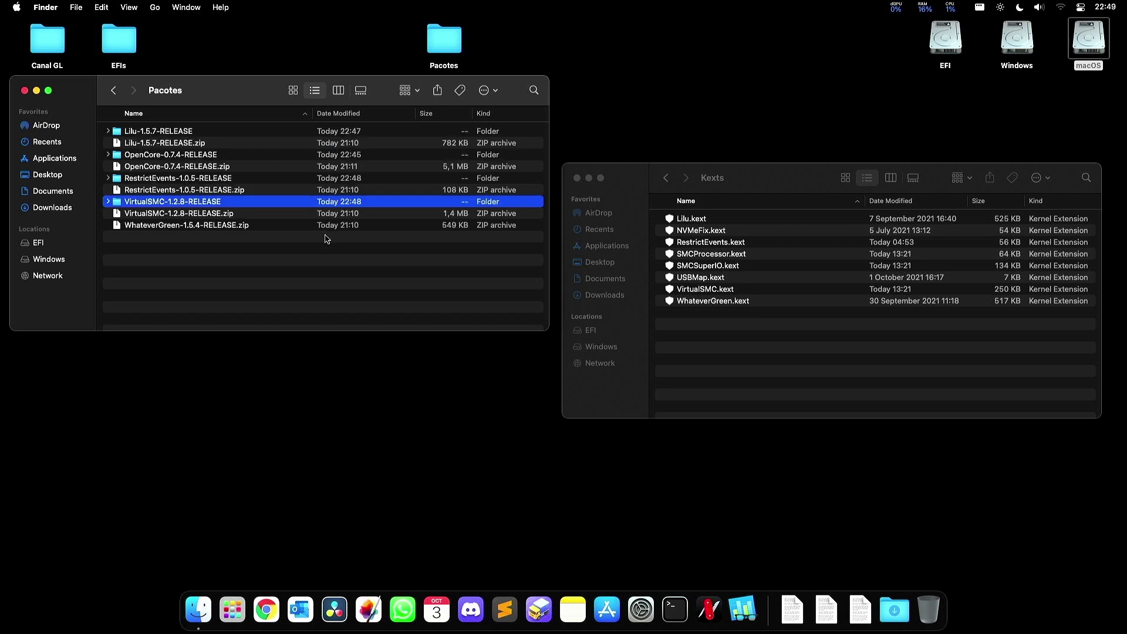
key(Down)
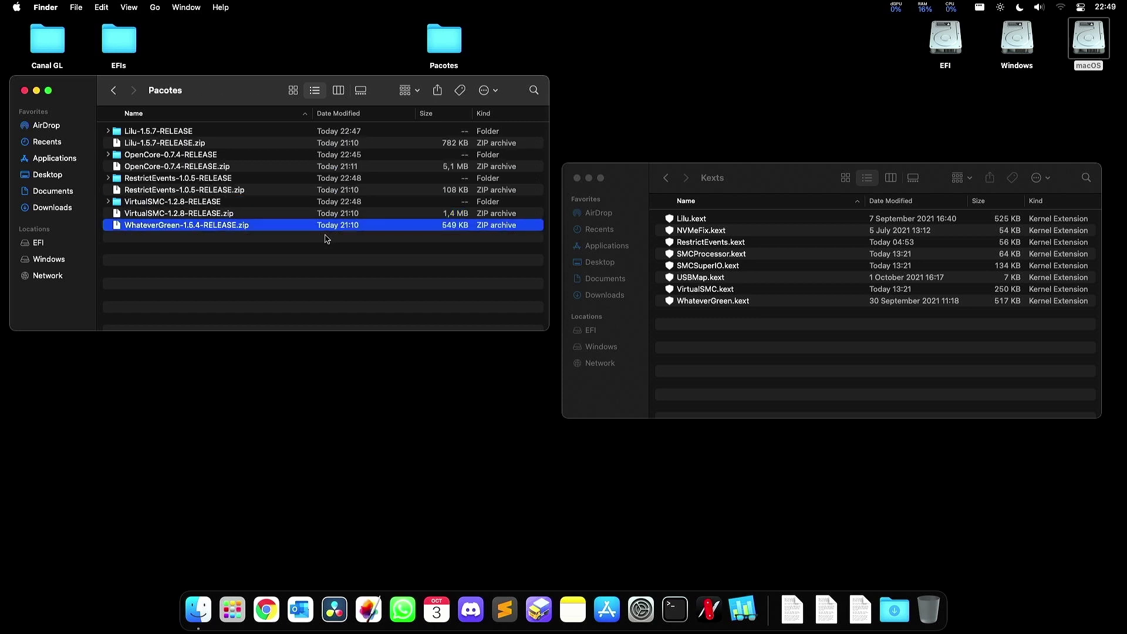
key(super+o)
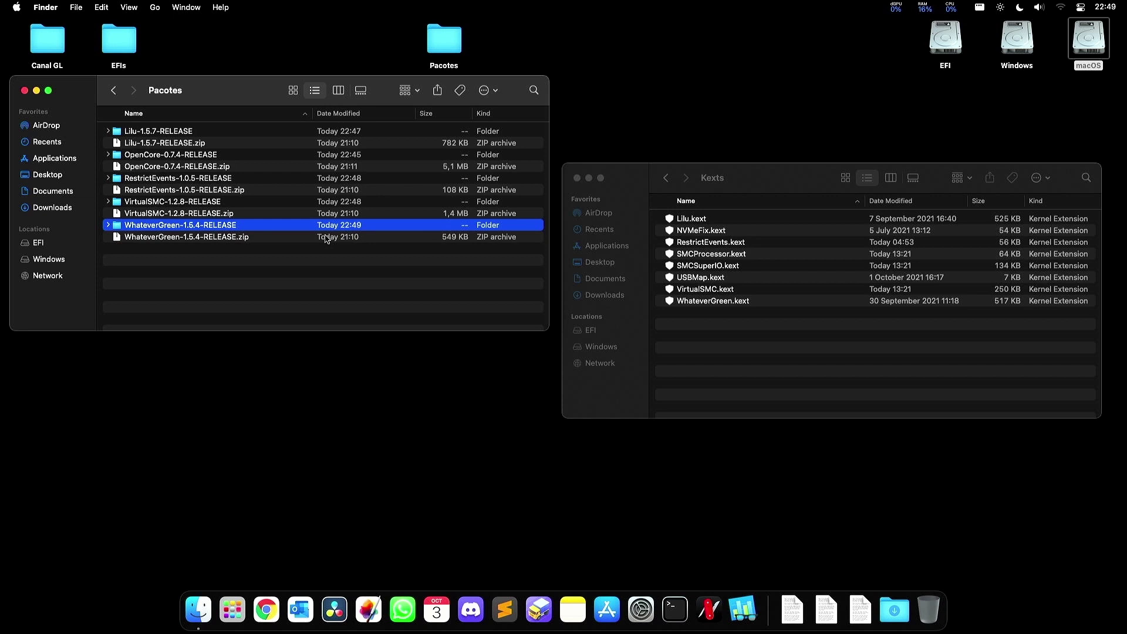
key(super+o)
- Copy WhateverGreen.kext into the EFI partition's OC/Kexts folder, replacing the older kext
key(Down)
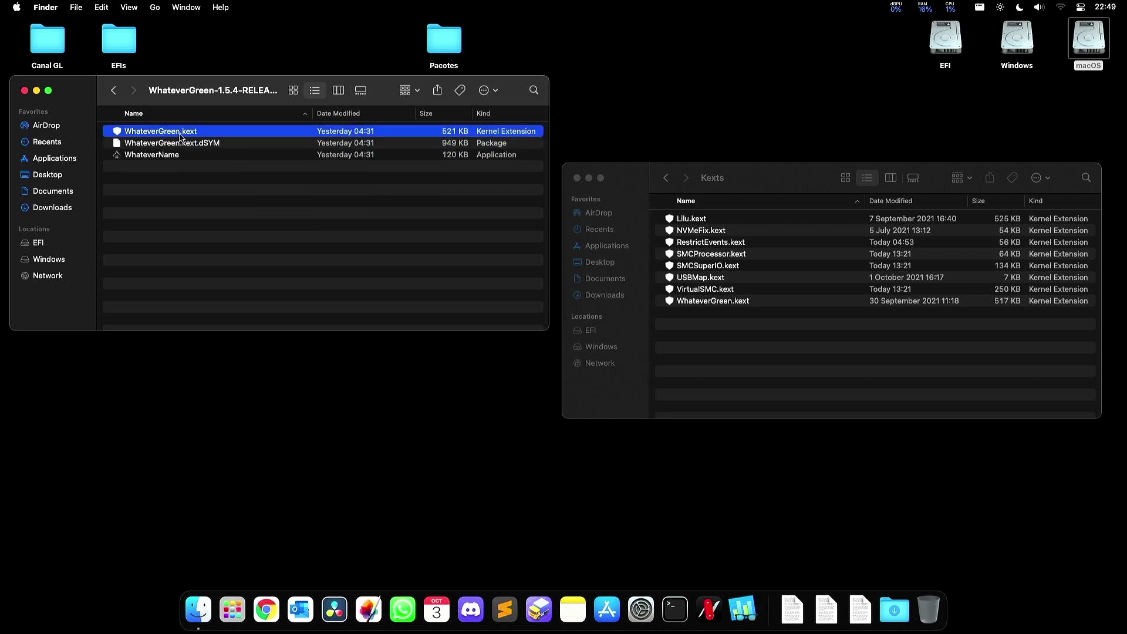
drag(180, 137, 704, 347)
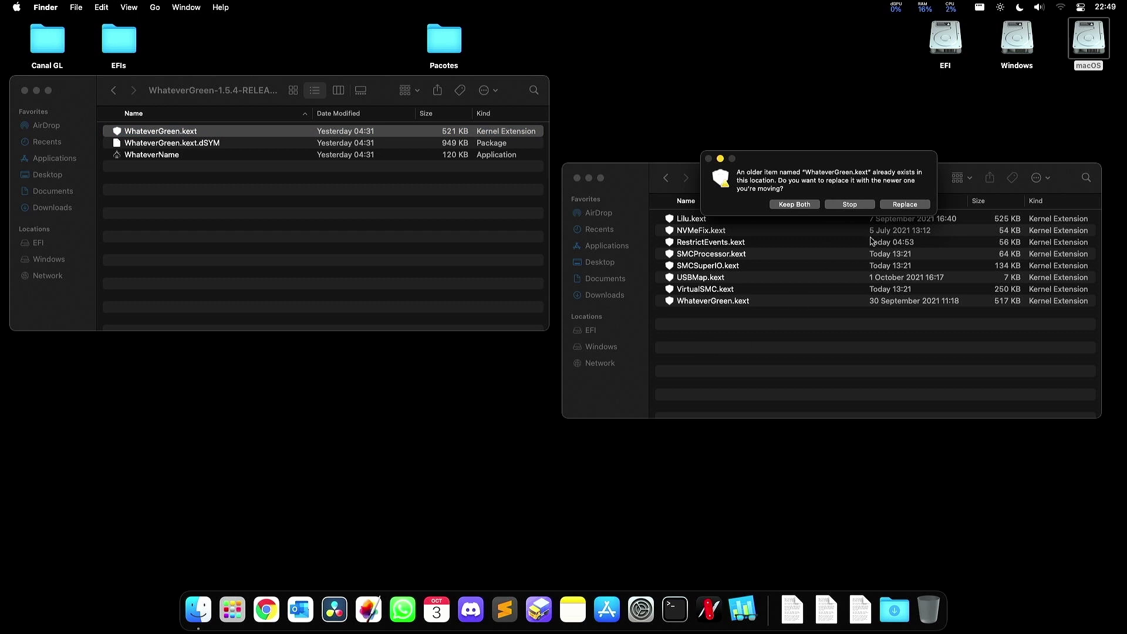
click(903, 205)
- Go up from the Kexts folder to the EFI partition's root and shift its window clear of the Pacotes window's folder
key(super+Up)
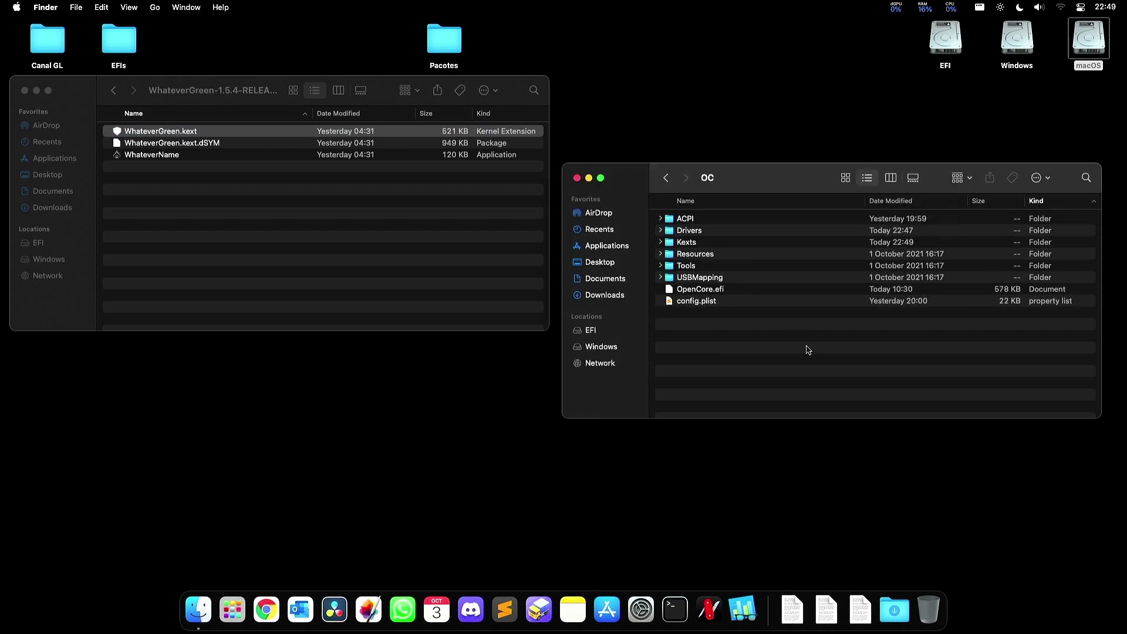
key(super+Up)
key(super+Up)
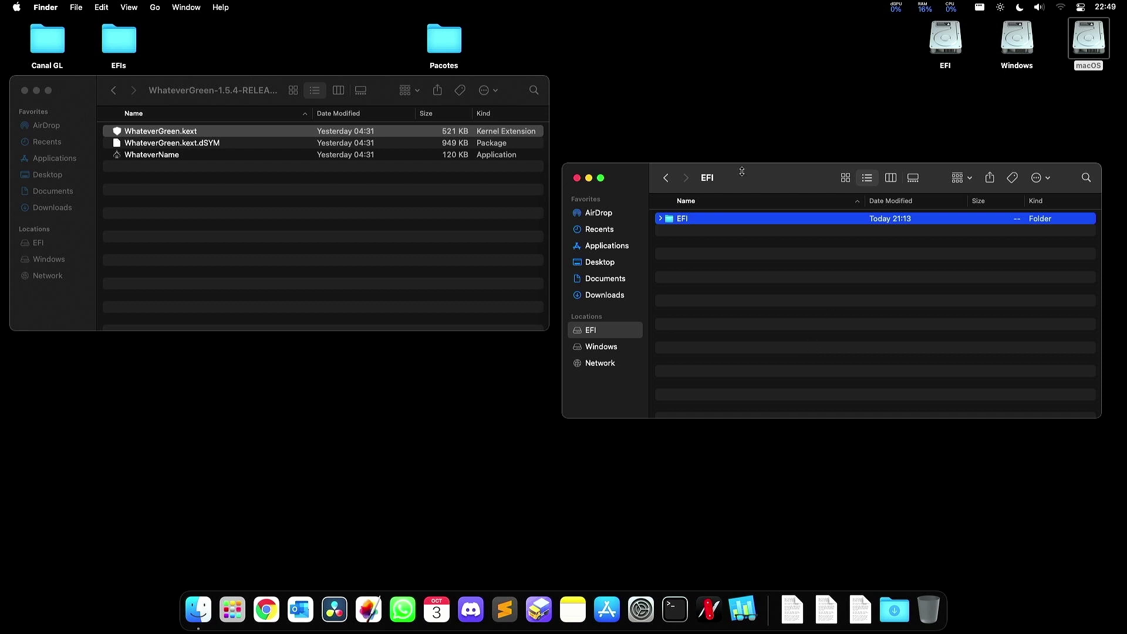
drag(742, 171, 752, 226)
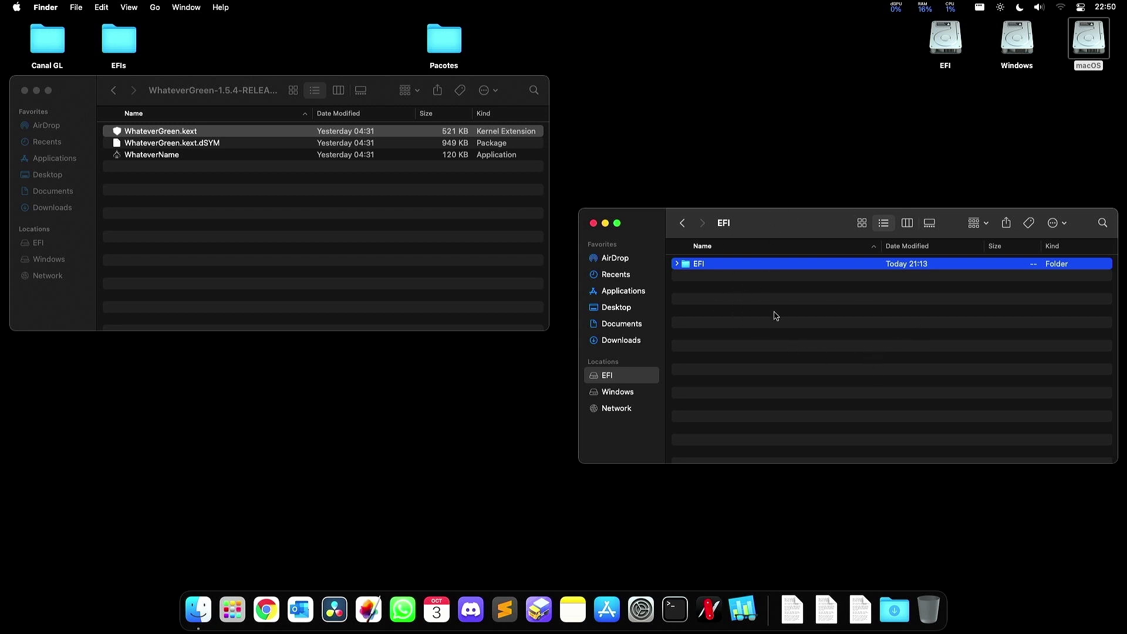
- Open the OC folder inside the EFI folder and select its Resources folder
key(super+Down)
key(Down)
key(Down)
key(super+Down)
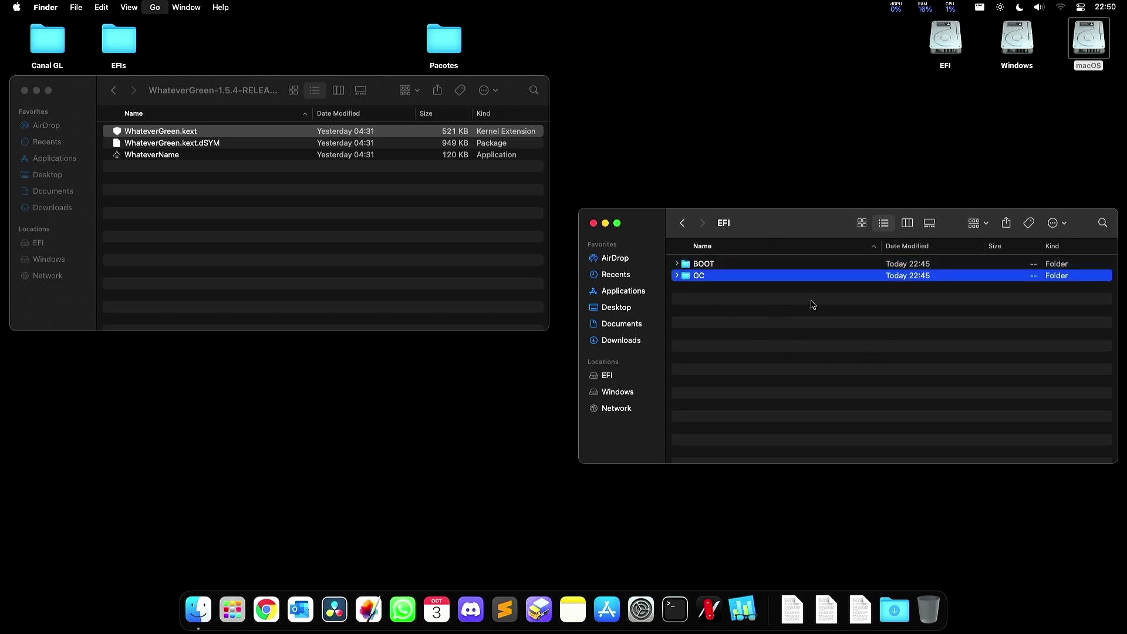
key(Up)
key(Up)
key(Up)
key(Up)
key(Up)
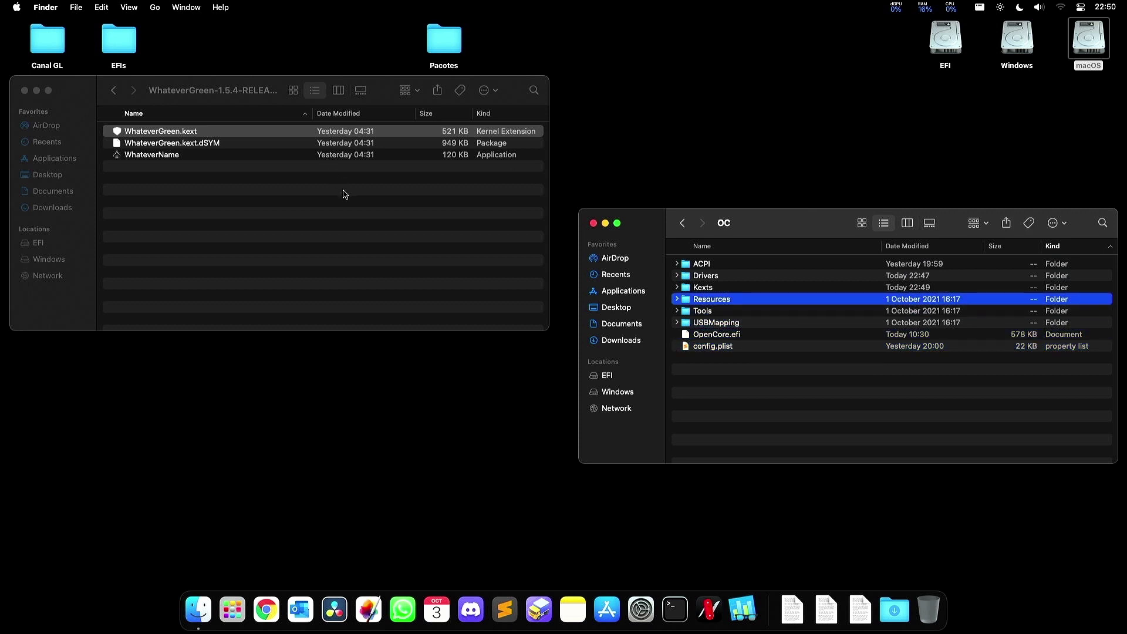
- Close the Pacotes folder window and reposition the OC folder window with config.plist selected
click(380, 208)
key(super+Up)
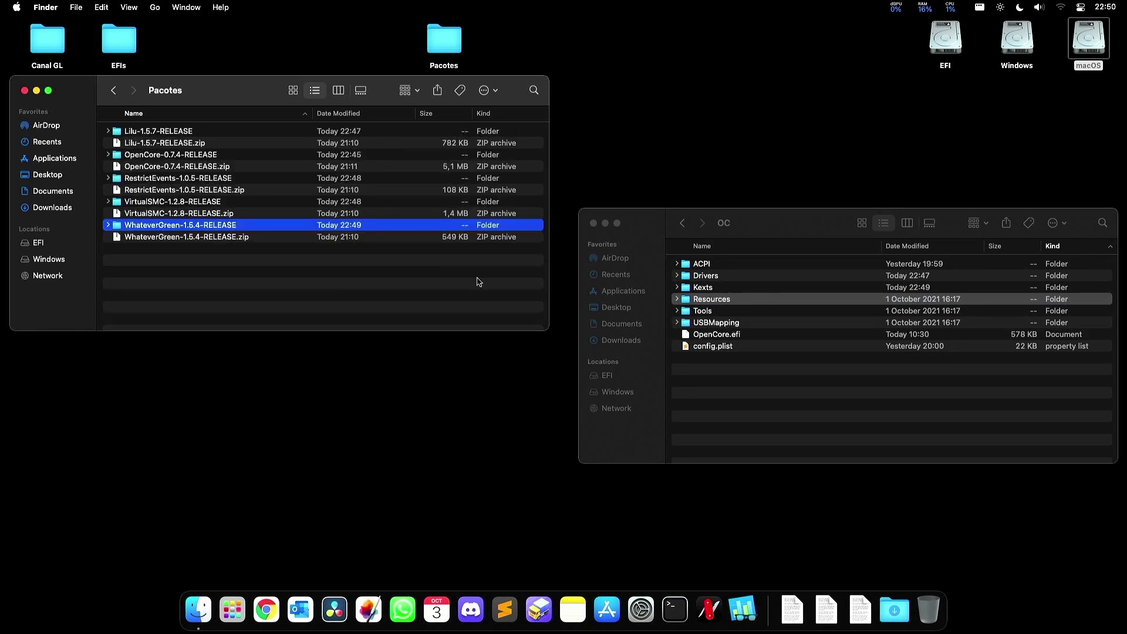
click(465, 299)
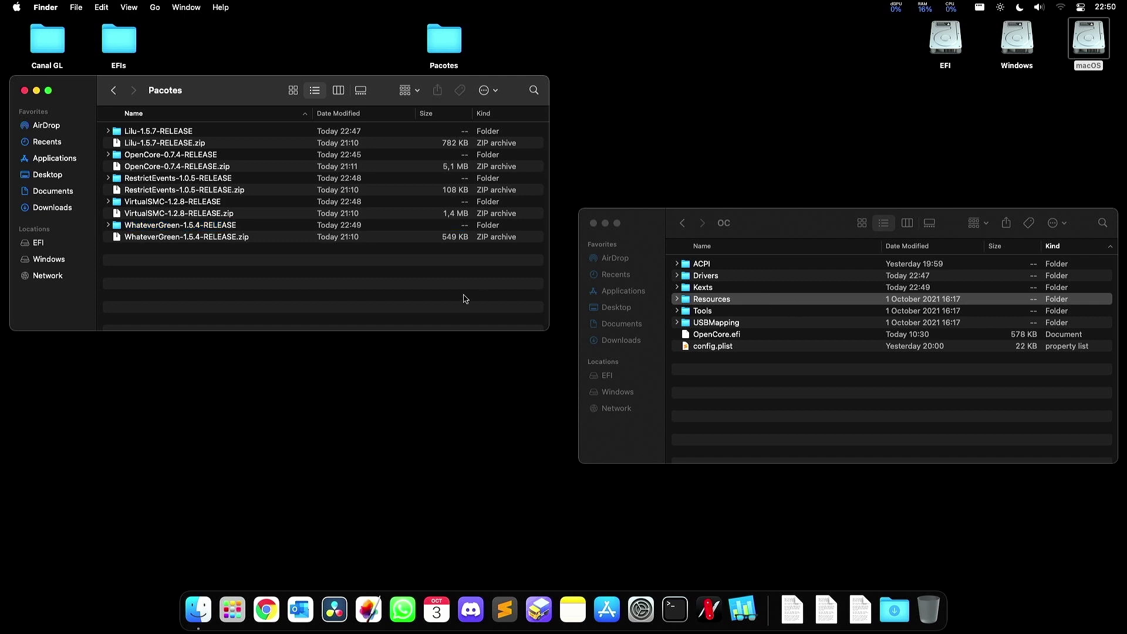
click(747, 221)
drag(774, 228, 774, 39)
click(740, 162)
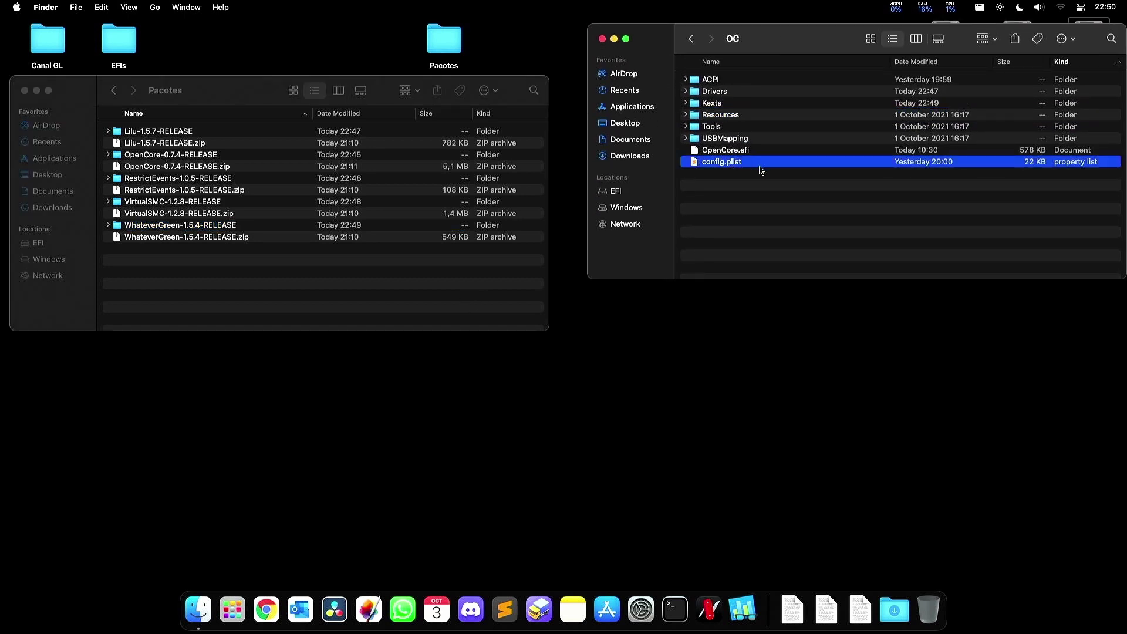
click(405, 288)
key(super+w)
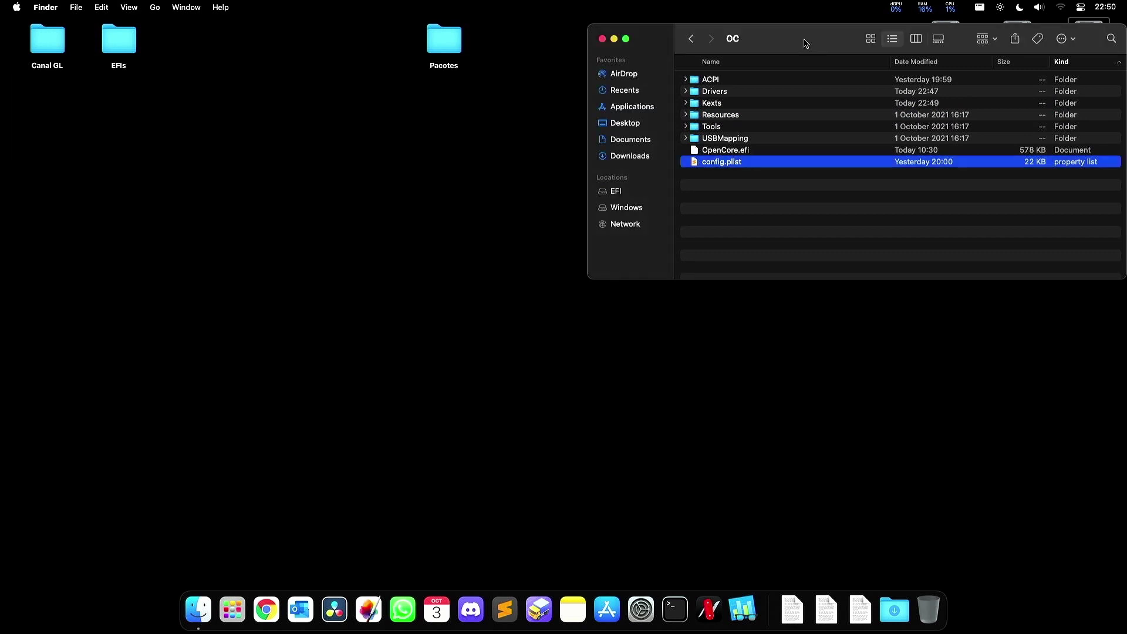
drag(805, 40, 219, 211)
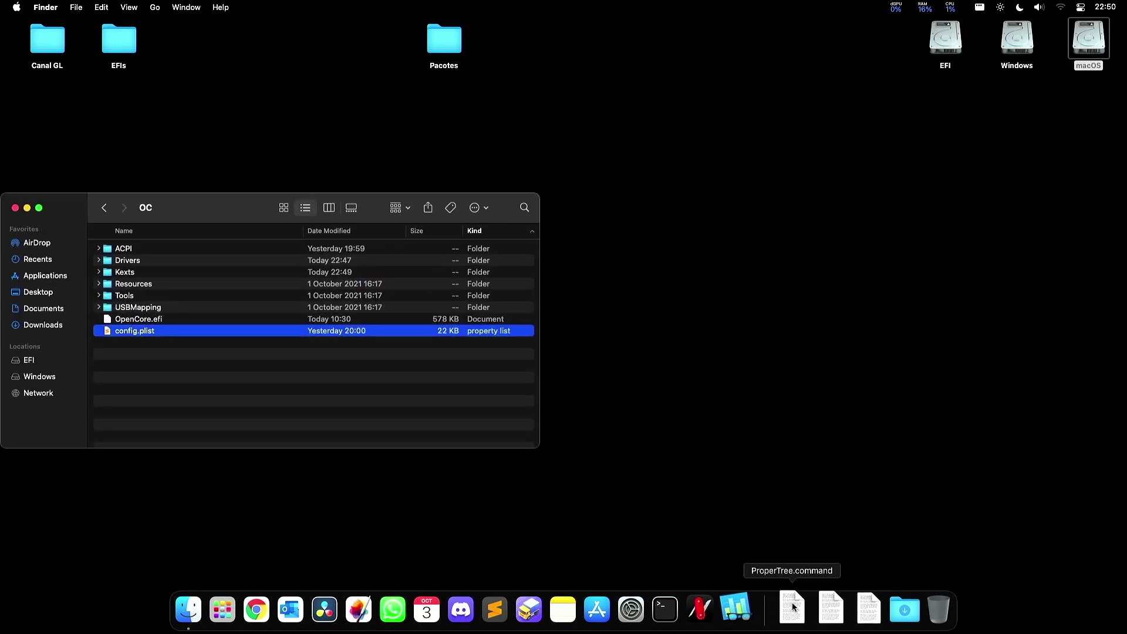
- Switch to Google Chrome, search for "propertree" and open the cornewt/ProperTree GitHub repository
click(277, 605)
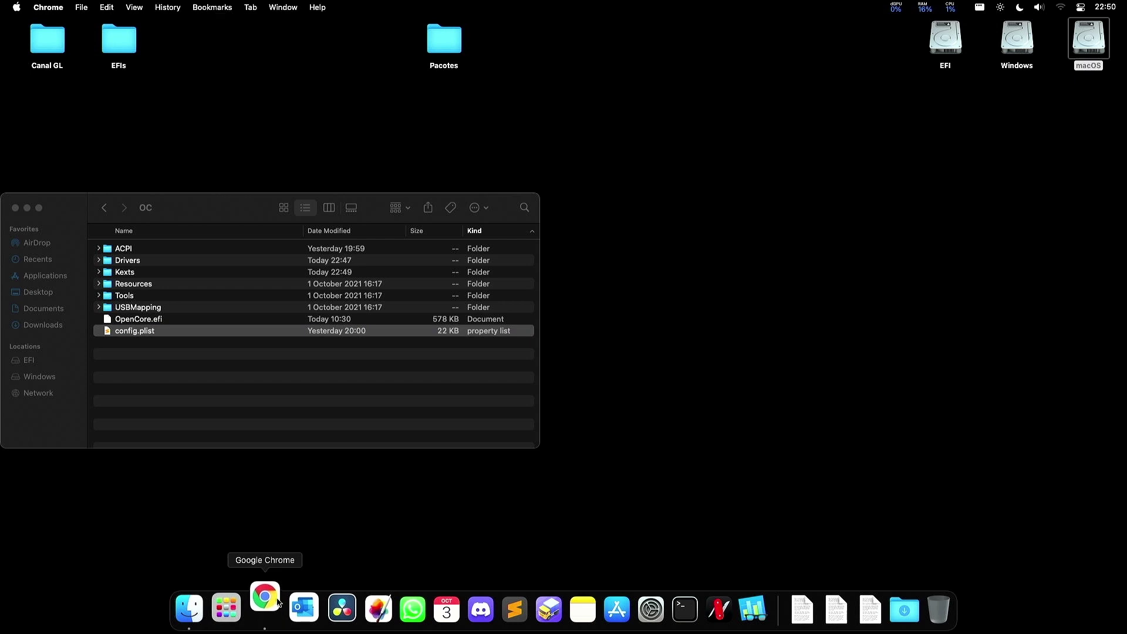
text(propertree)
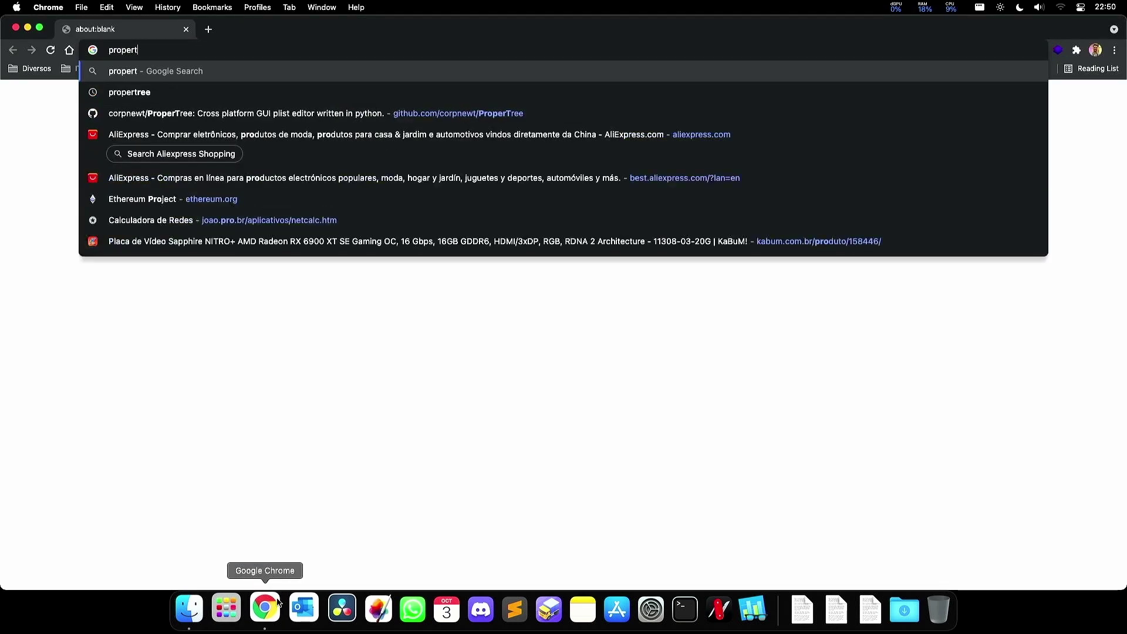
key(Return)
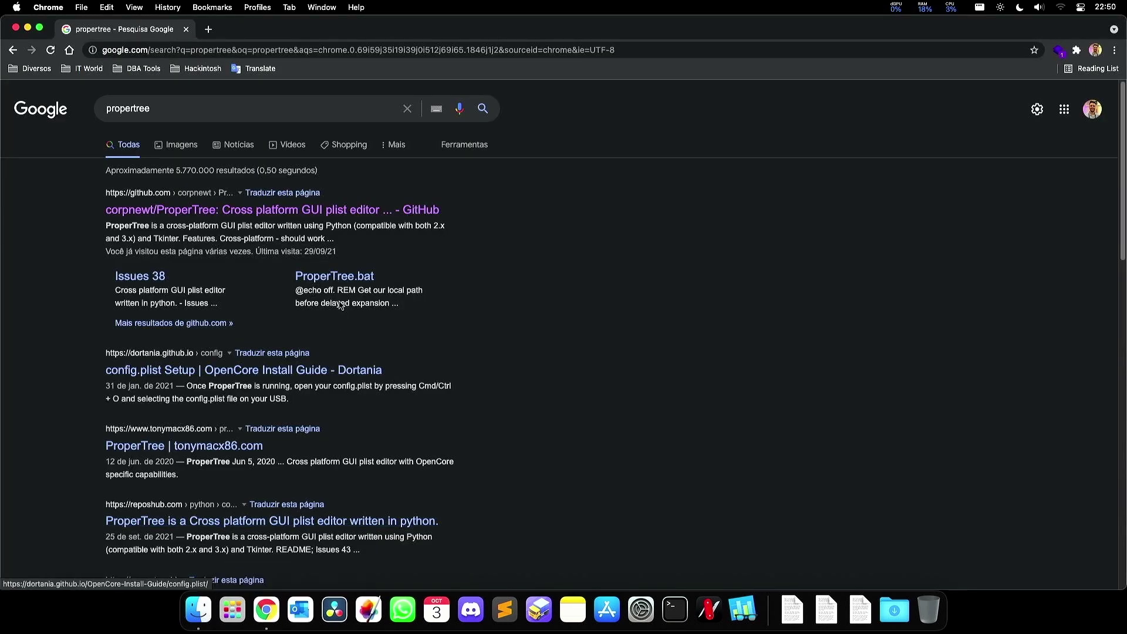
click(332, 215)
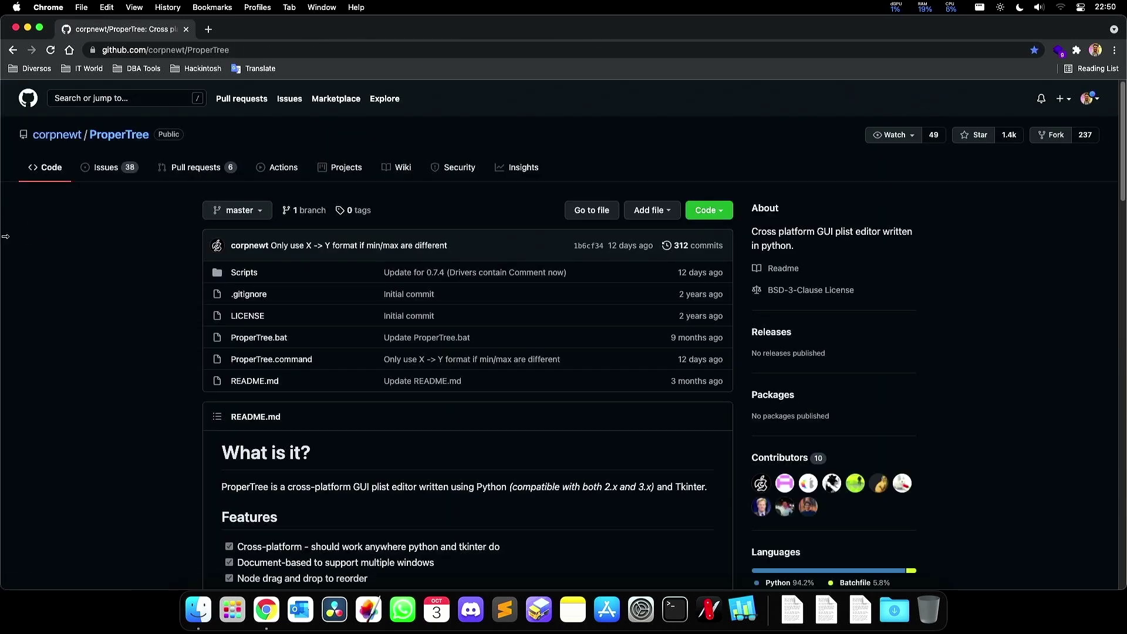
- Narrow the browser window to uncover the OC folder and view the ProperTree repository's code download options
drag(2, 233, 304, 233)
click(525, 49)
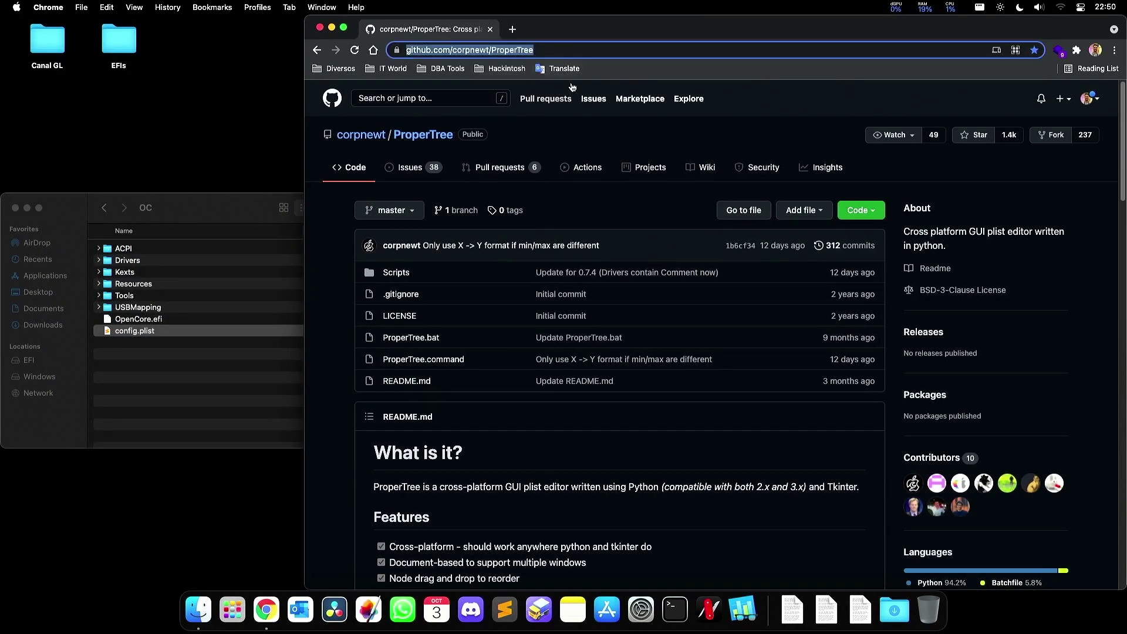
click(867, 213)
click(898, 293)
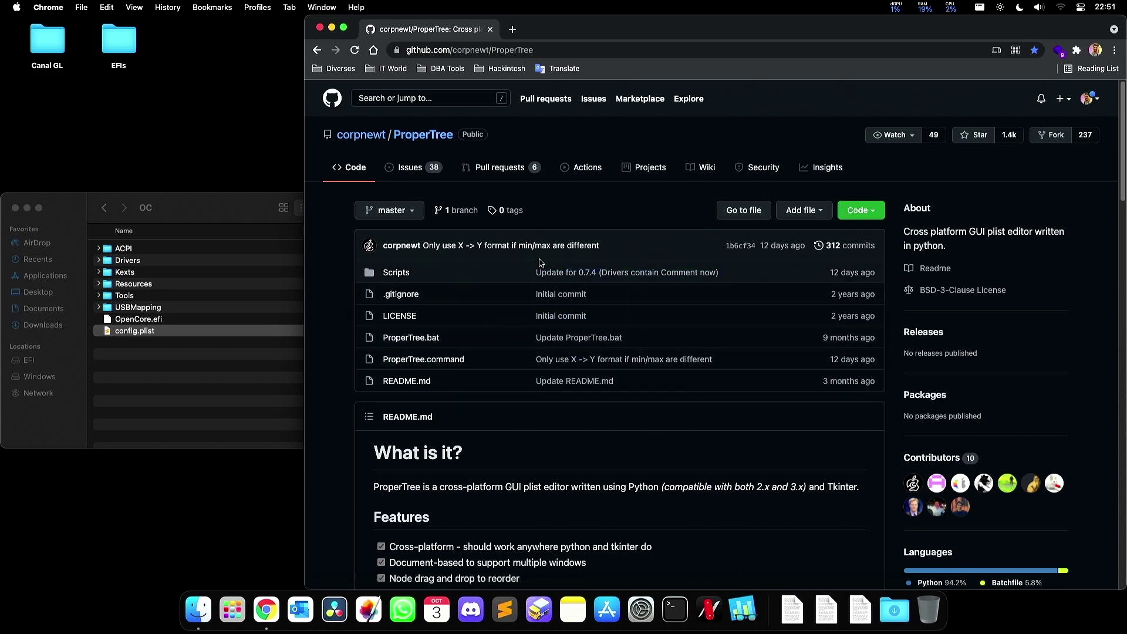
- Look over the ProperTree repository's README and its feature list beside the OC folder
scroll(521, 423, down, 5)
click(200, 381)
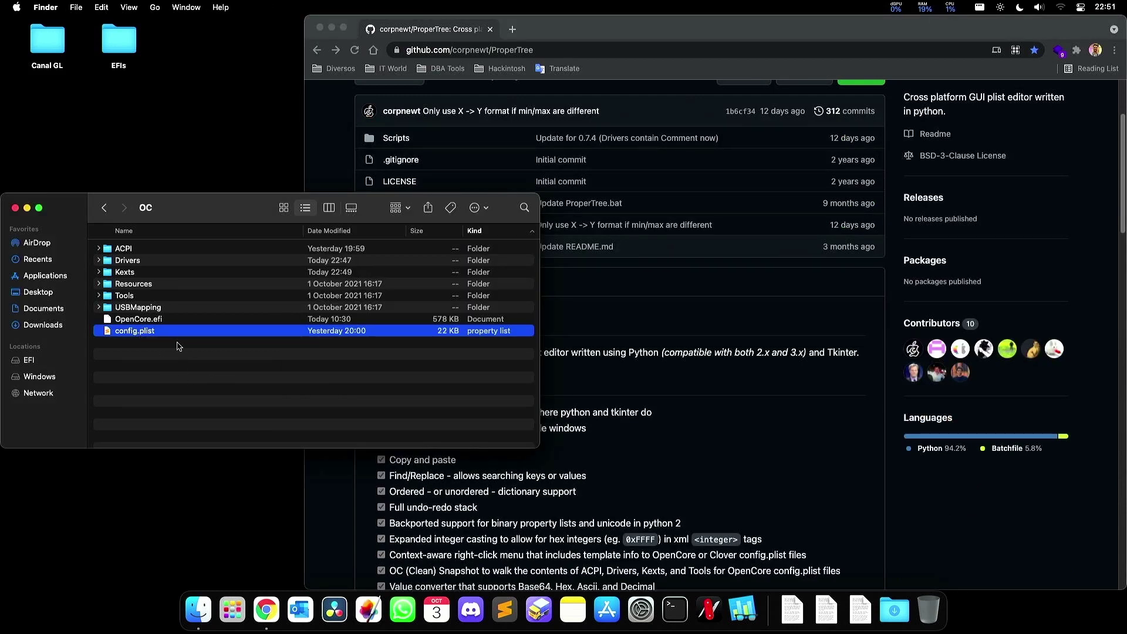
click(678, 379)
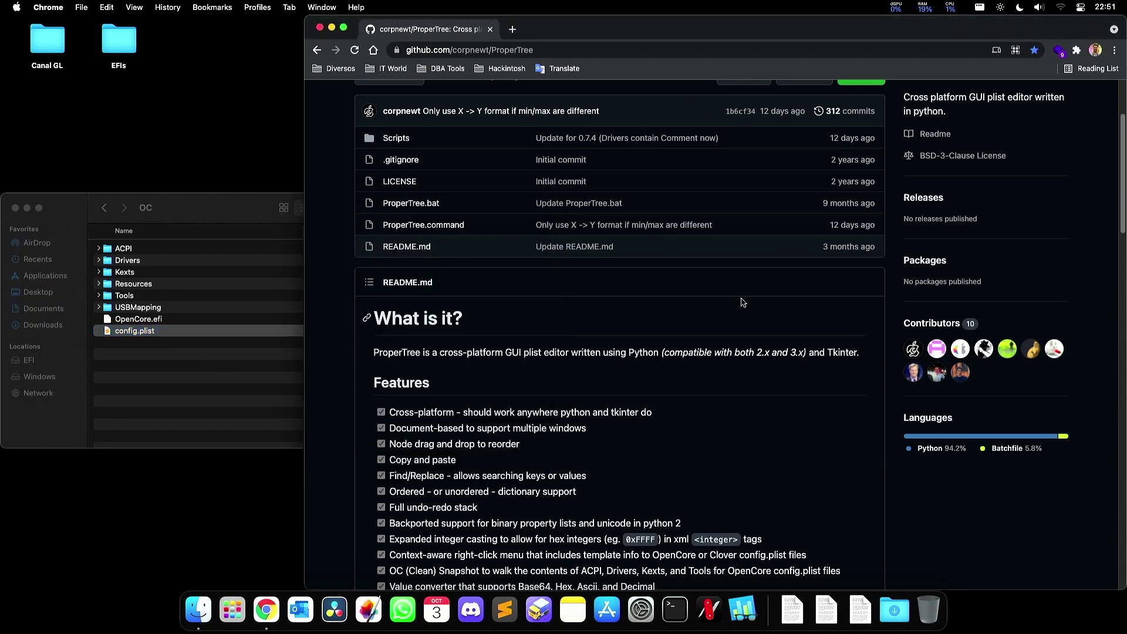
scroll(663, 270, up, 5)
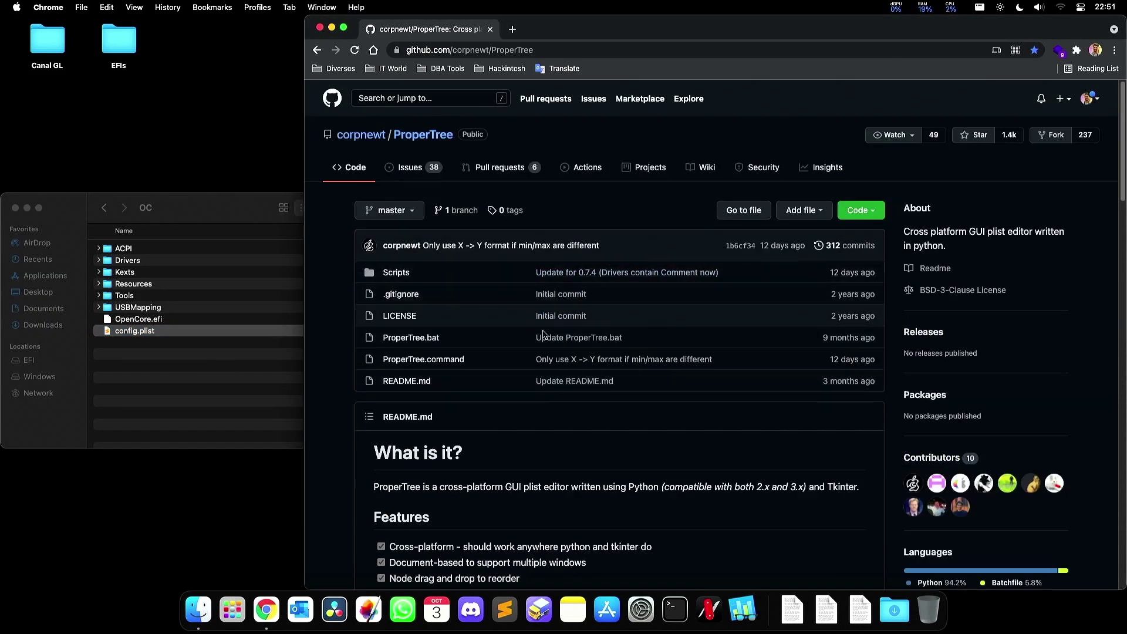
- Hide Chrome and launch ProperTree, with the OC folder window moved lower on the desktop
click(254, 382)
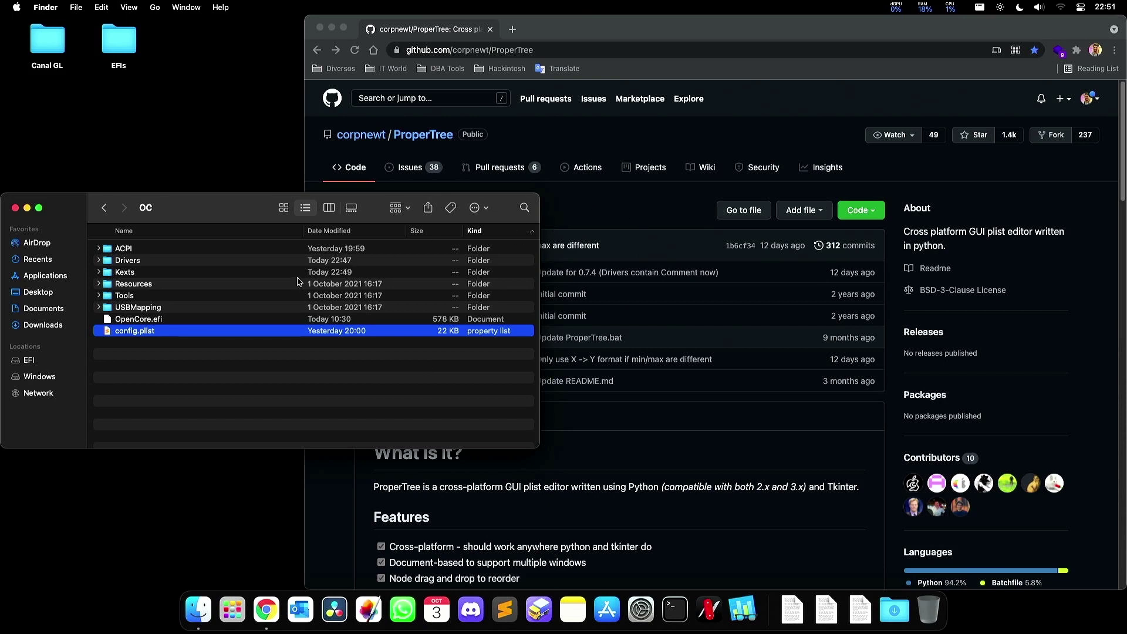
drag(164, 219, 165, 311)
click(785, 277)
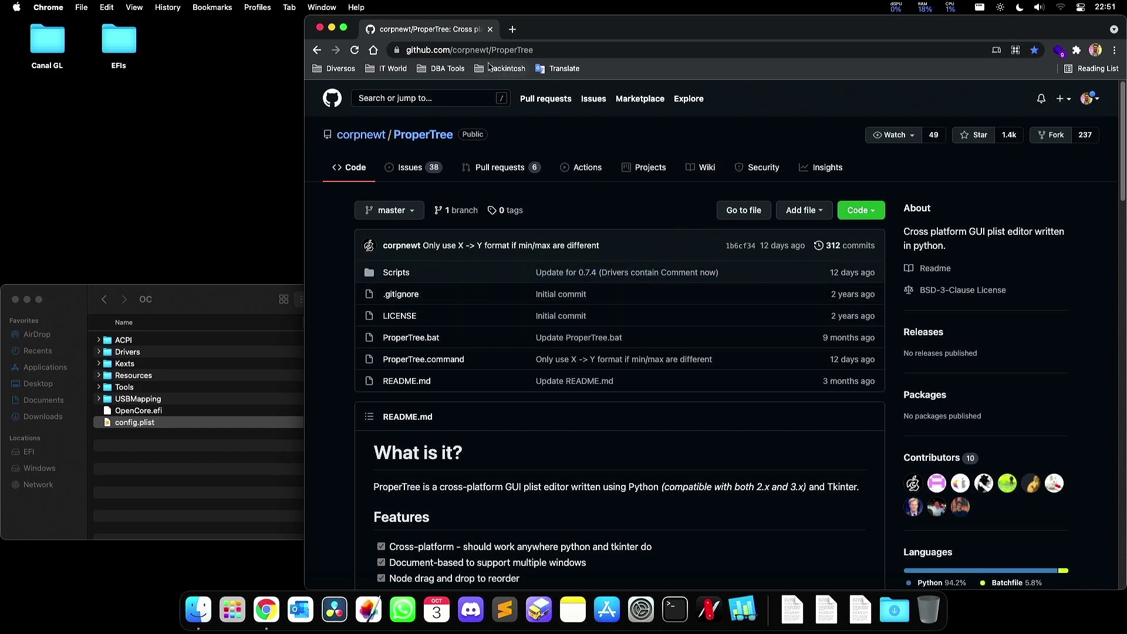
key(super+h)
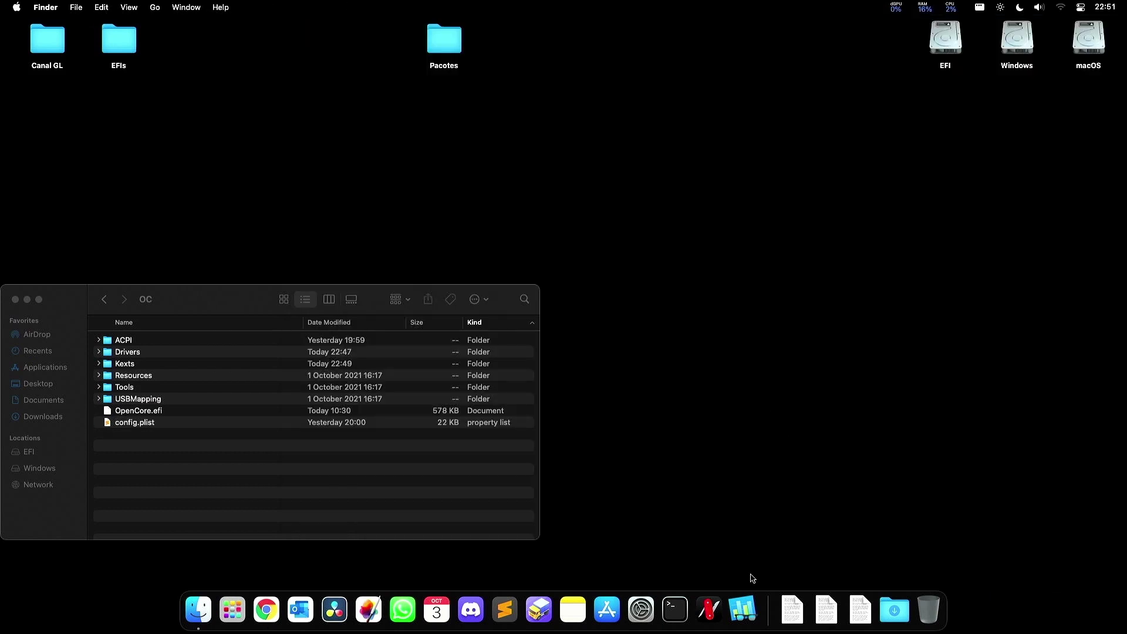
click(788, 618)
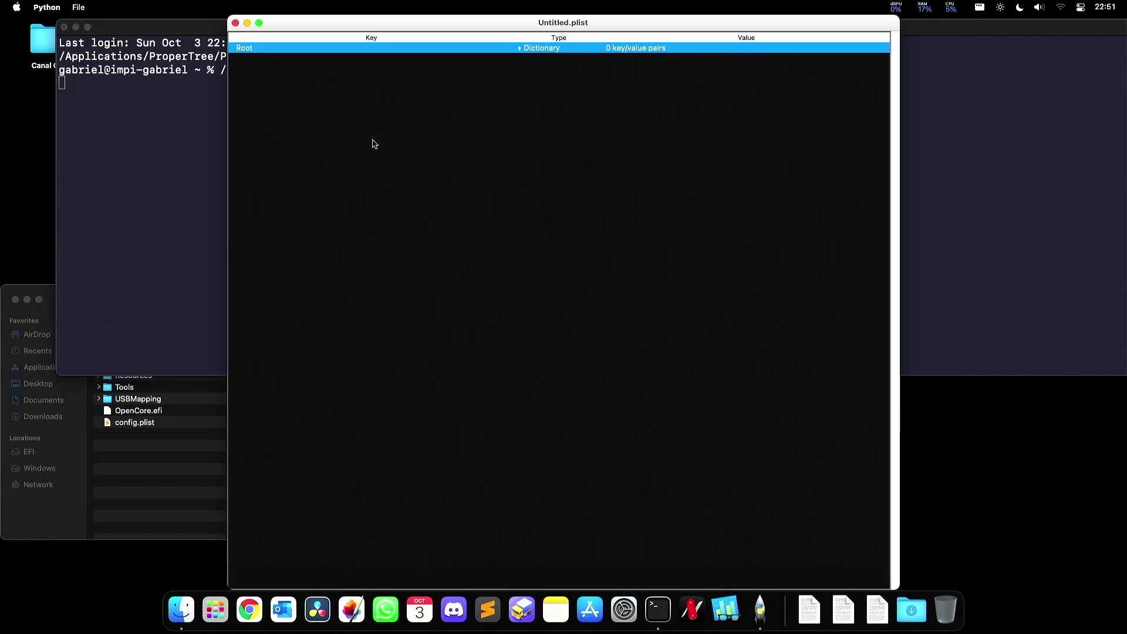
- Minimize the terminal, move the ProperTree window beside the OC folder, and open that folder's config.plist in ProperTree
click(76, 28)
drag(329, 27, 551, 17)
click(173, 456)
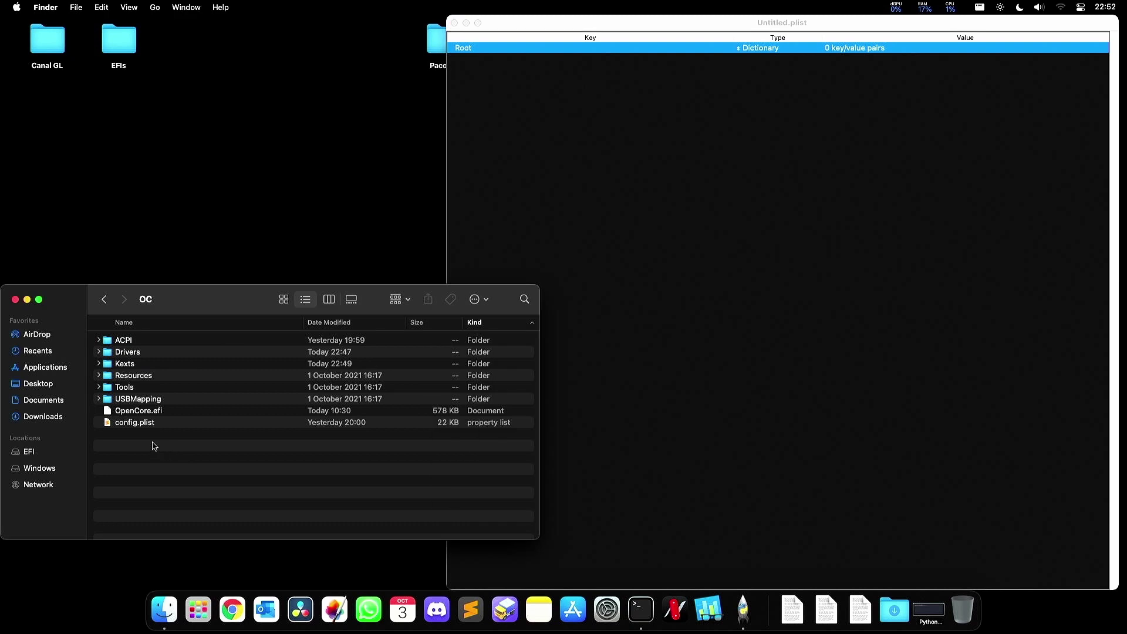
click(134, 422)
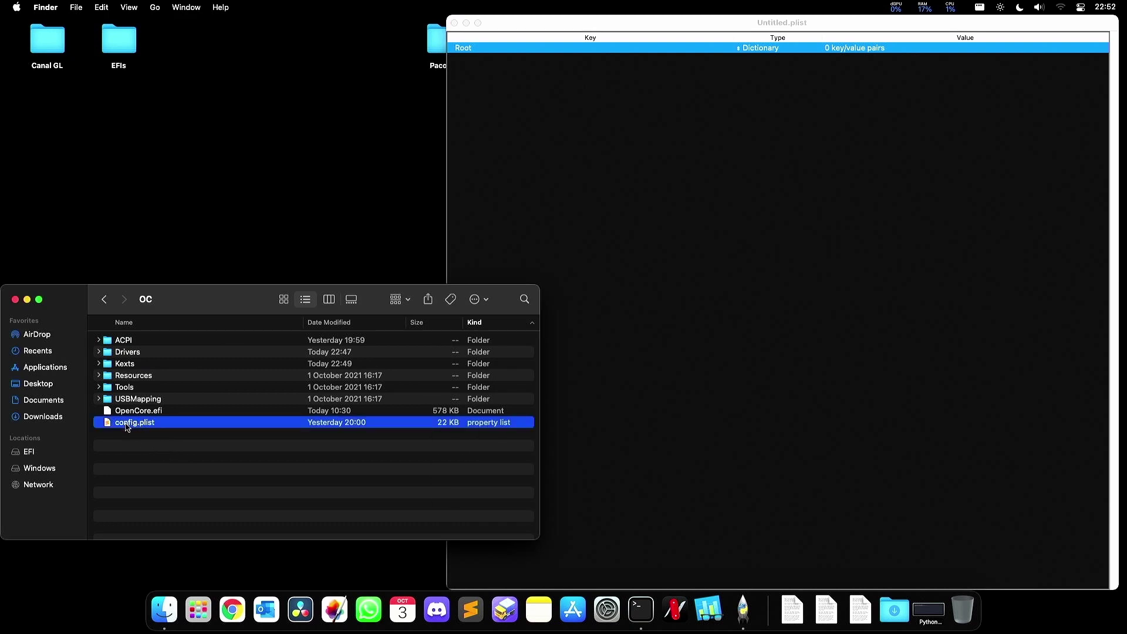
drag(126, 426, 743, 617)
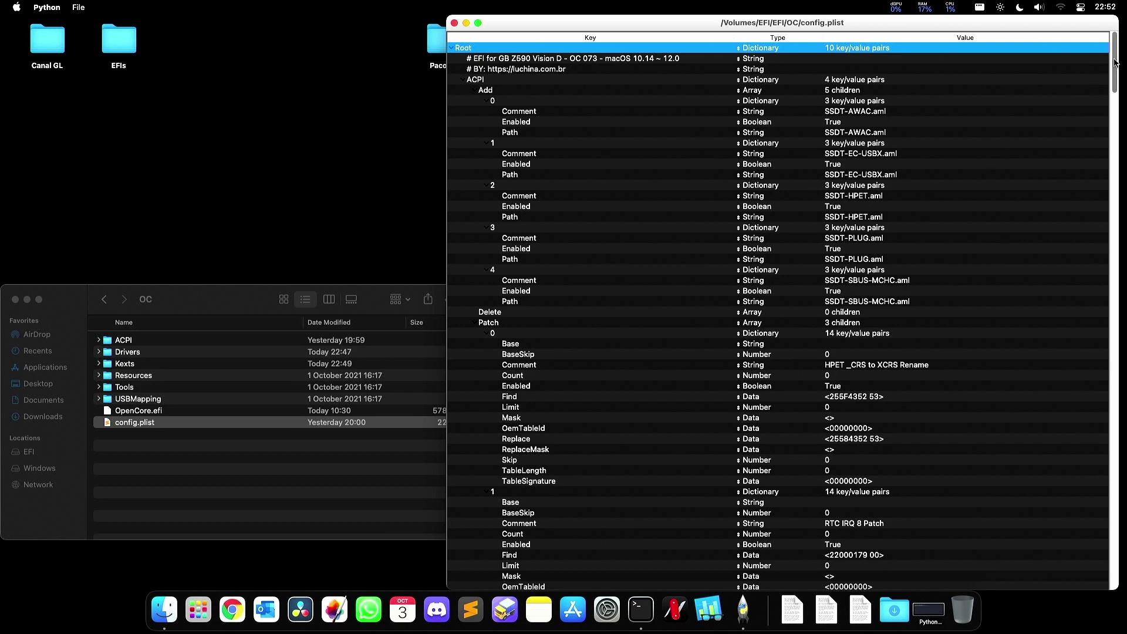
- Skim through the config.plist entries and collapse the whole tree under Root
drag(1115, 63, 1124, 168)
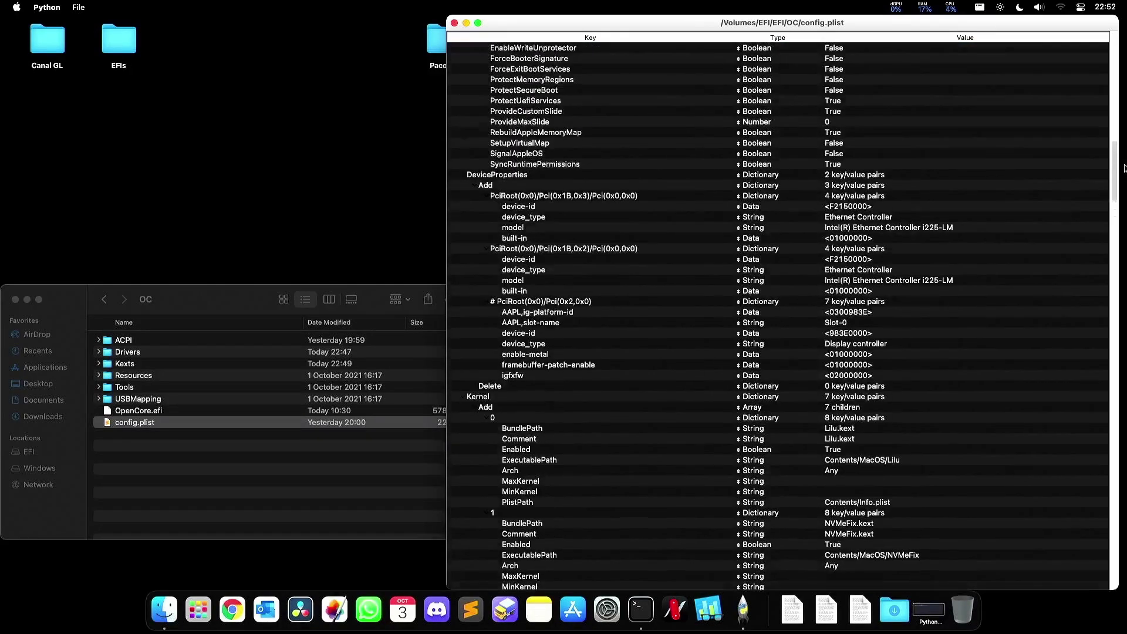
scroll(895, 207, up, 15)
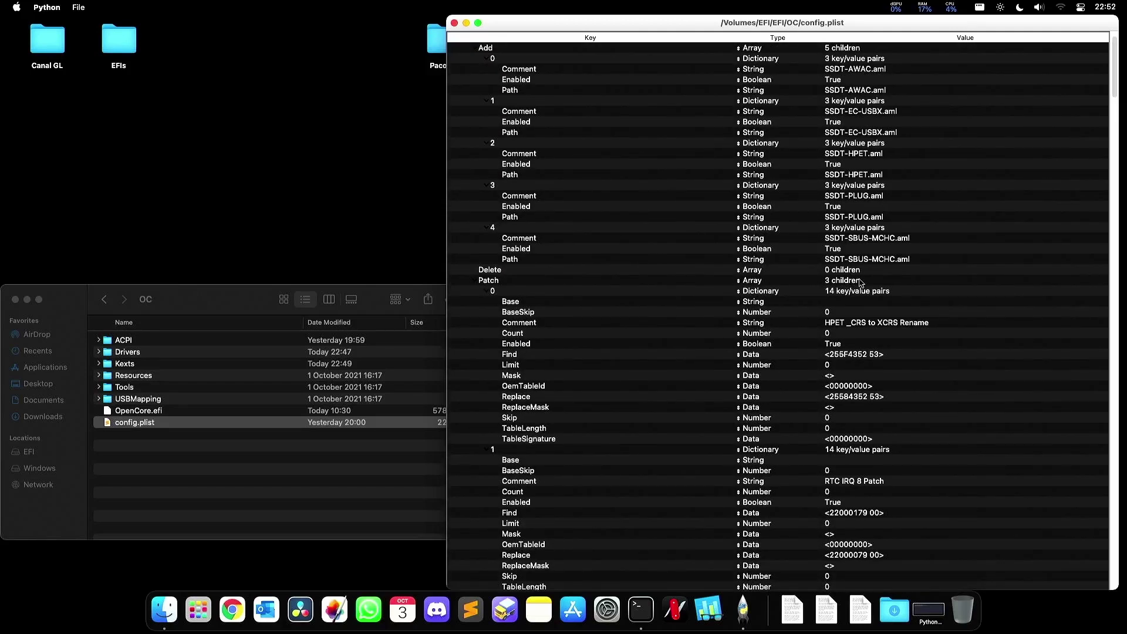
scroll(860, 282, up, 3)
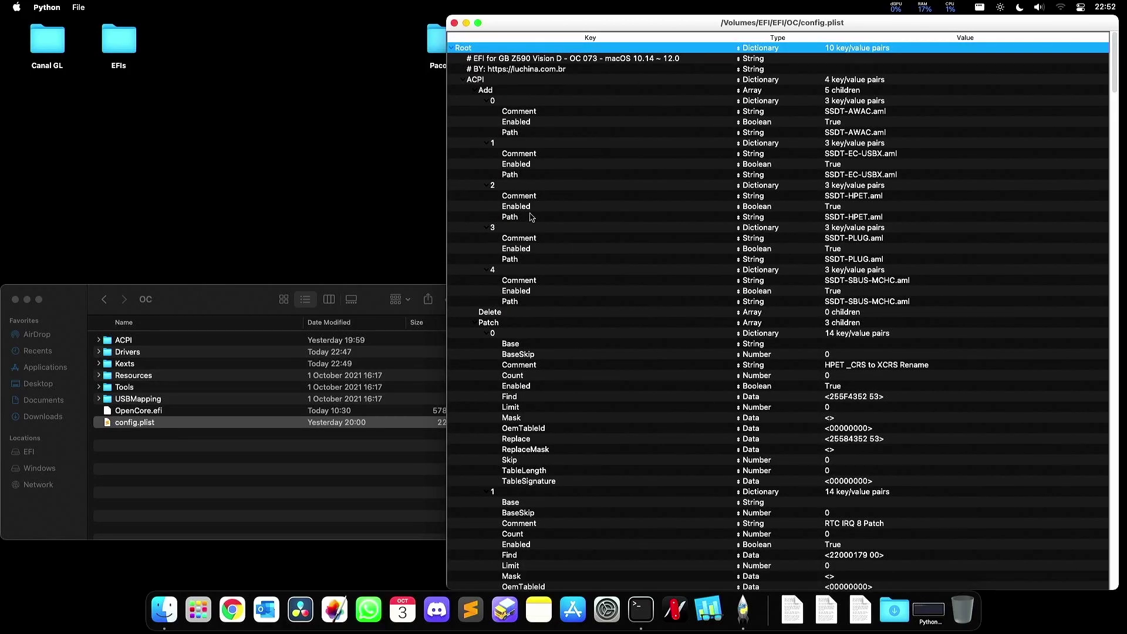
click(641, 346)
scroll(634, 329, down, 20)
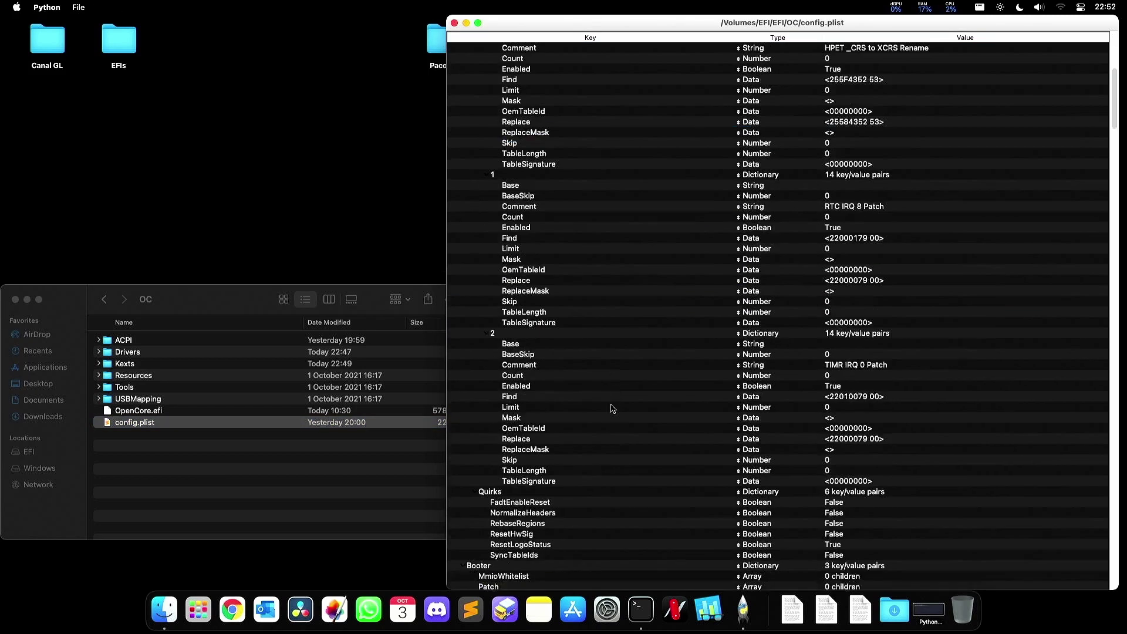
scroll(557, 376, up, 20)
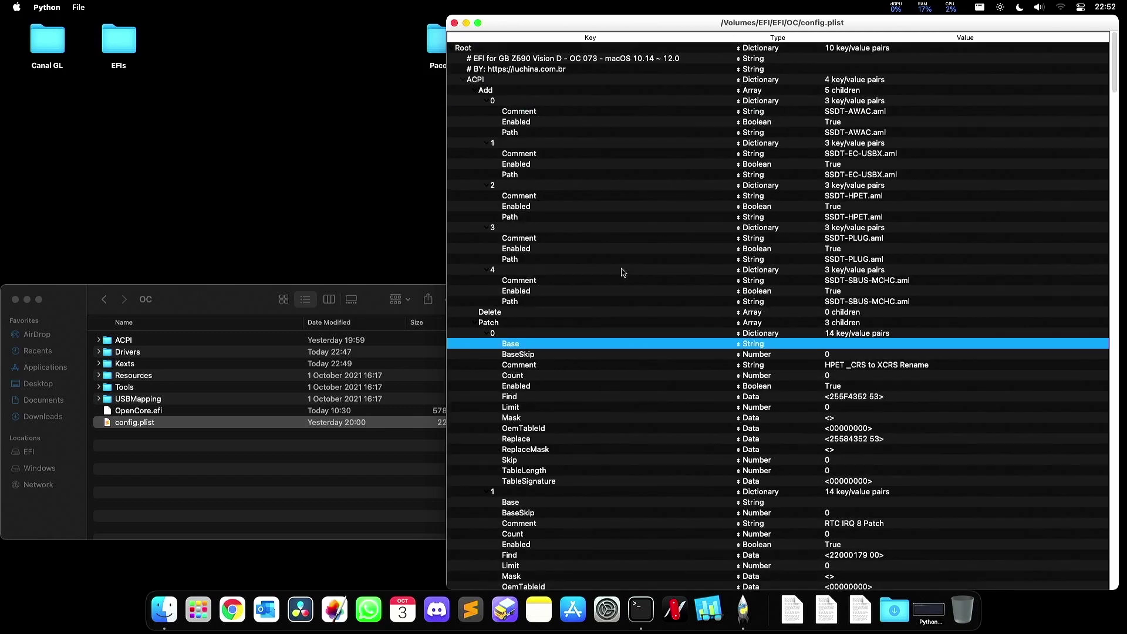
click(468, 50)
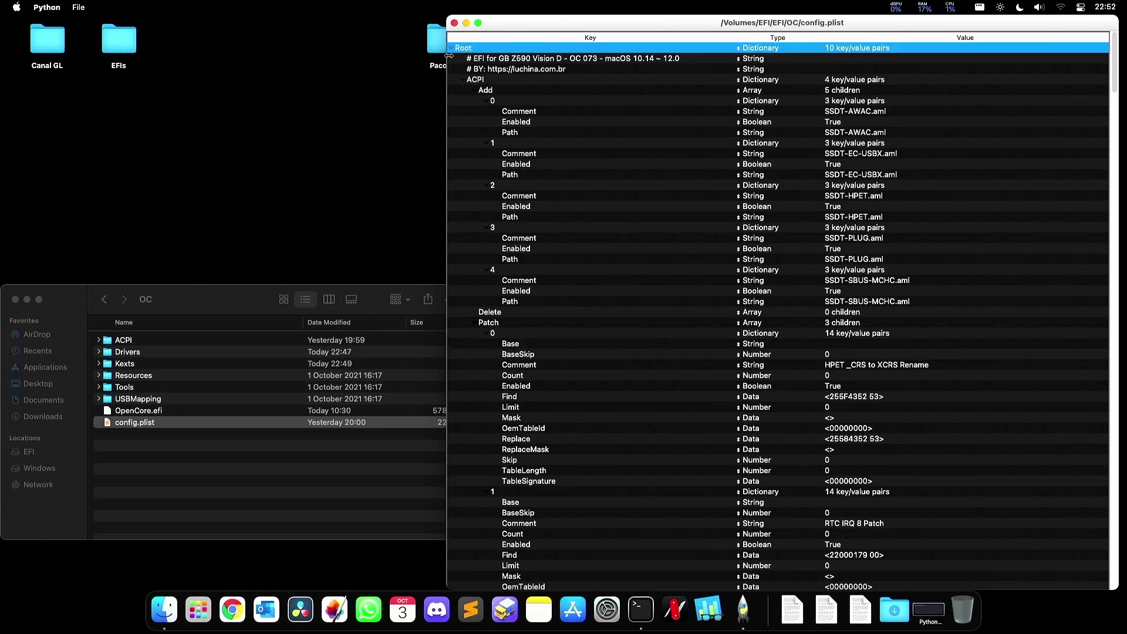
right_click(462, 51)
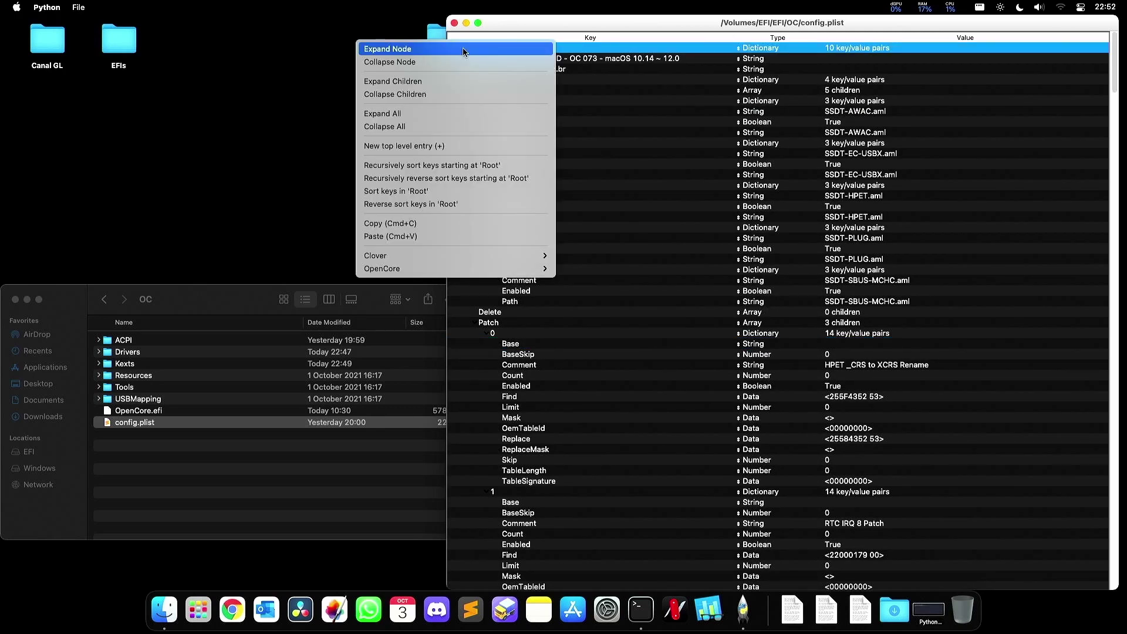
click(382, 128)
- Go through the top-level sections of config.plist and expand the UEFI section and its Drivers array
key(Down)
key(Down)
key(Down)
key(Down)
key(Down)
key(Down)
key(Down)
key(Down)
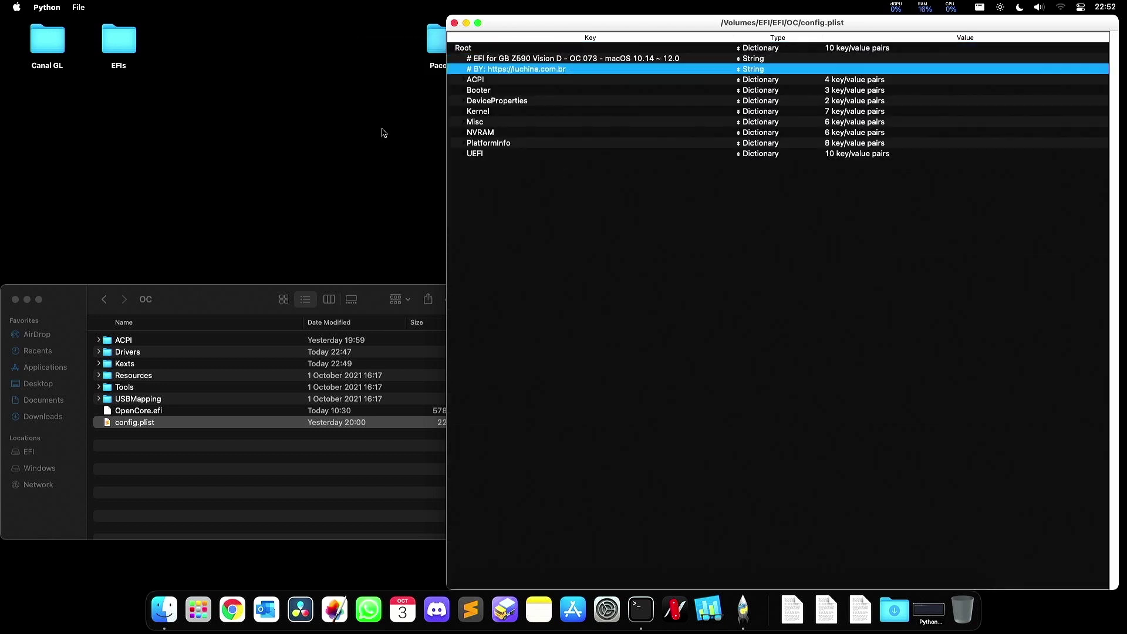
key(Up)
key(Up)
key(Up)
key(Down)
key(Down)
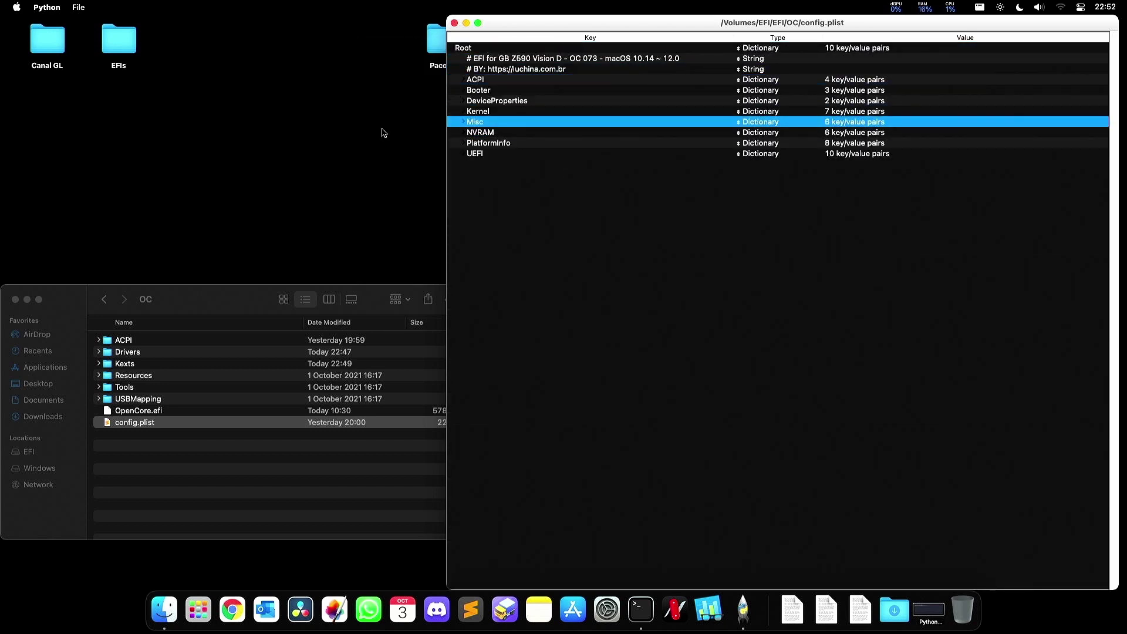
key(Down)
key(Down)
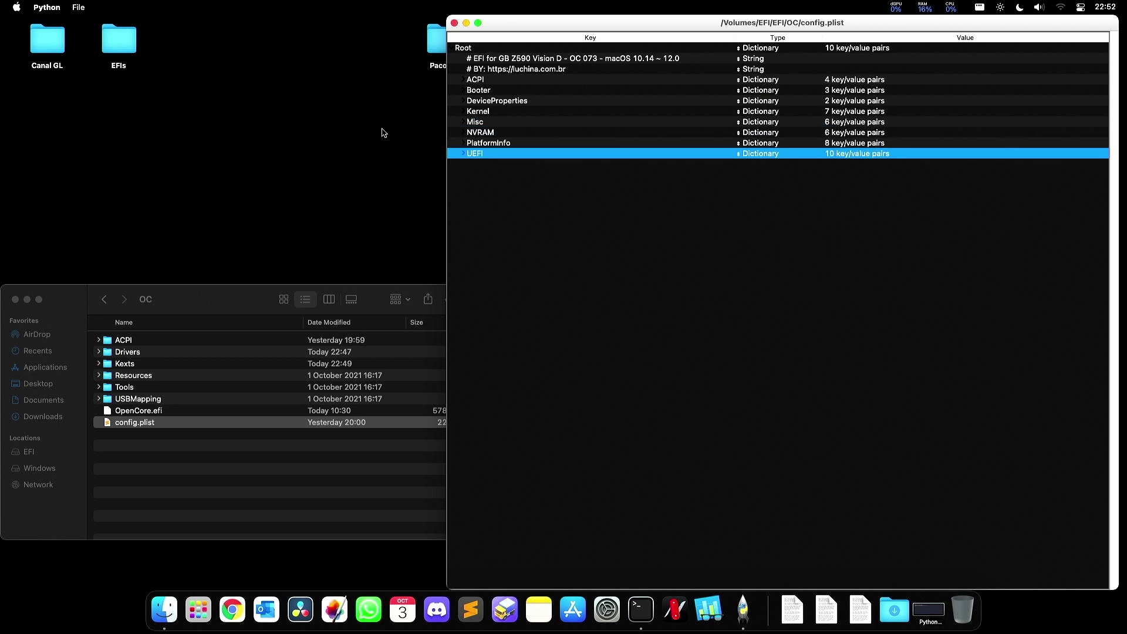
key(Right)
key(Down)
key(Down)
key(Down)
key(Down)
key(Down)
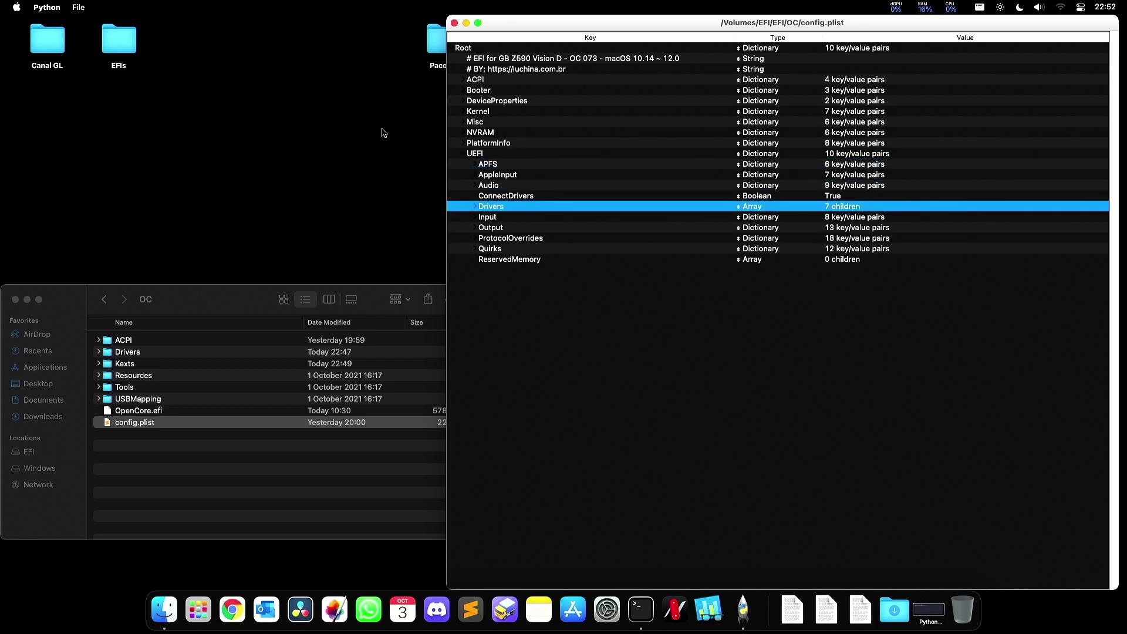
key(Right)
key(Down)
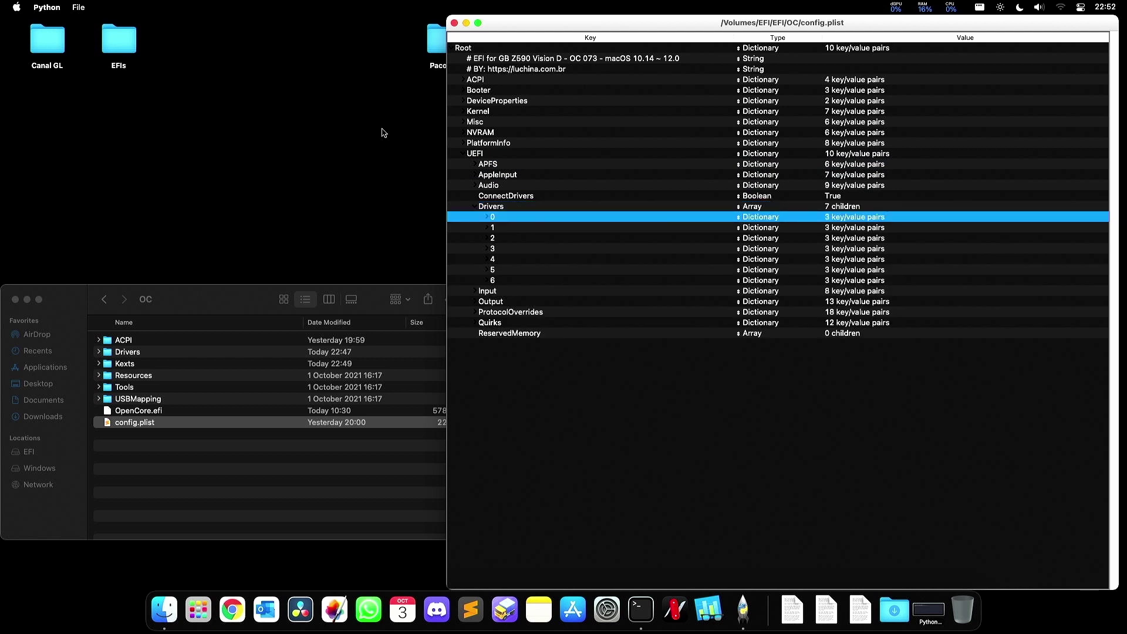
- Expand driver entry 2 in the Drivers array and view its Enabled, Path and Arguments keys
key(Down)
key(Down)
key(Down)
key(Up)
key(Right)
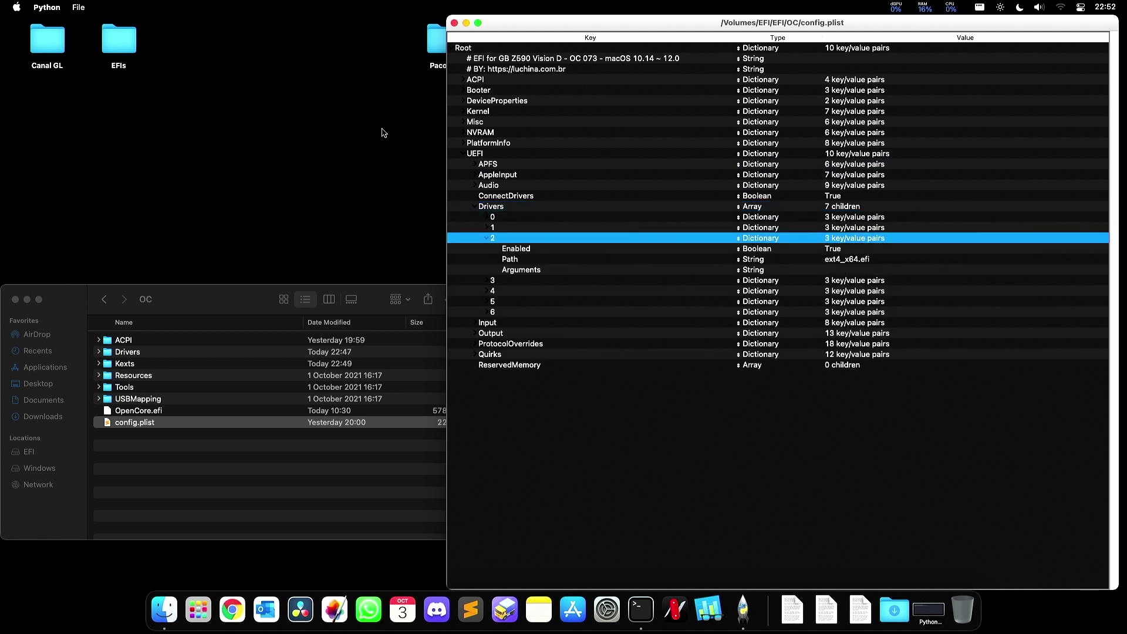
key(Down)
key(Down)
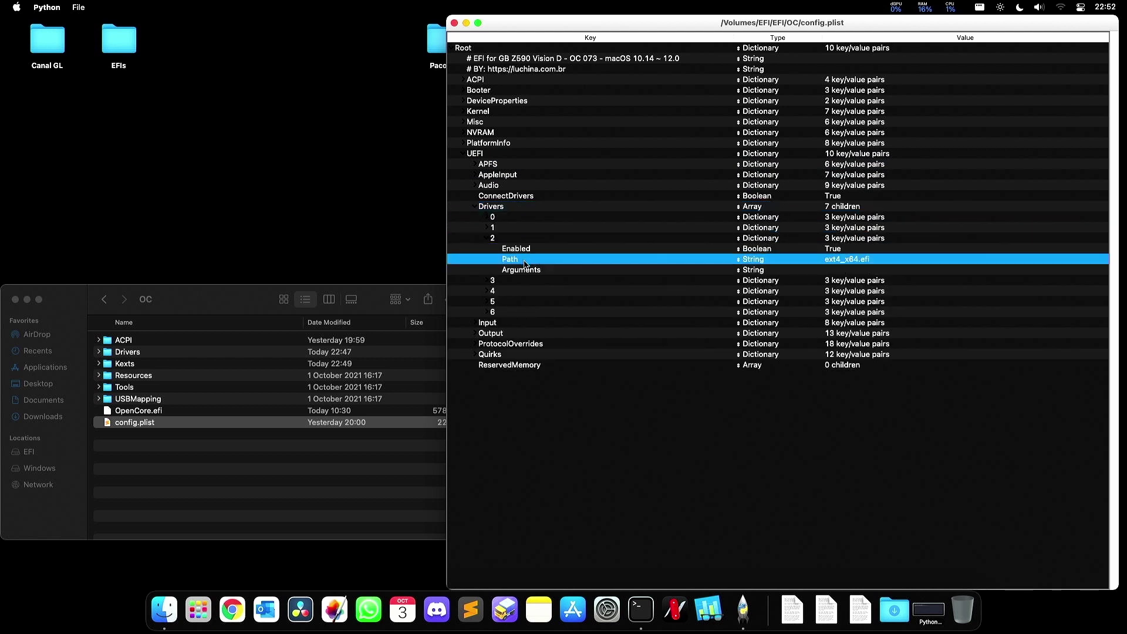
key(Down)
key(Up)
key(Up)
key(Down)
key(Down)
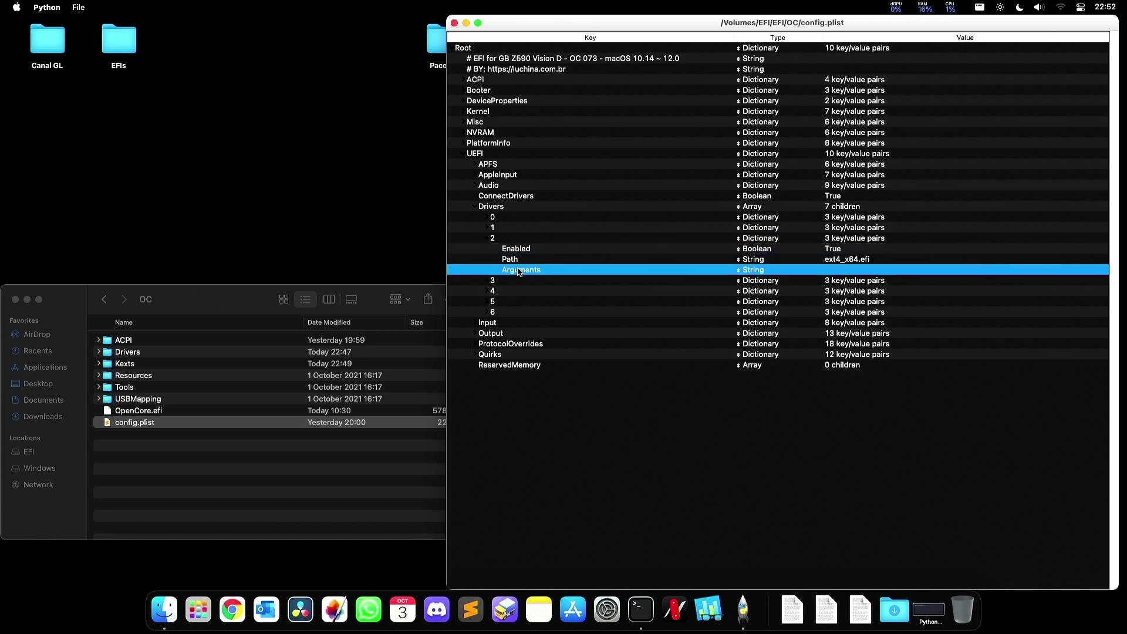
- Expand driver entries 1, 0 and 3 in the Drivers array to view their keys
key(Up)
key(Up)
key(Up)
key(Up)
key(Right)
key(Up)
key(Right)
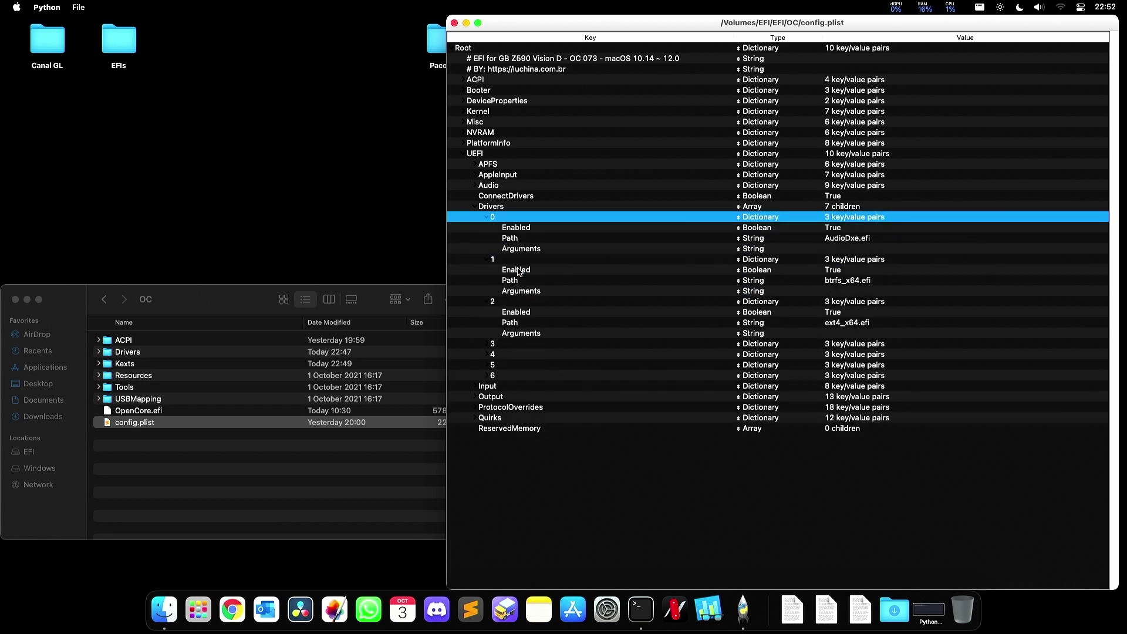
key(Down)
key(Down)
key(Down)
key(Down)
key(Down)
key(Down)
key(Down)
key(Down)
key(Down)
key(Down)
key(Down)
key(Down)
key(Right)
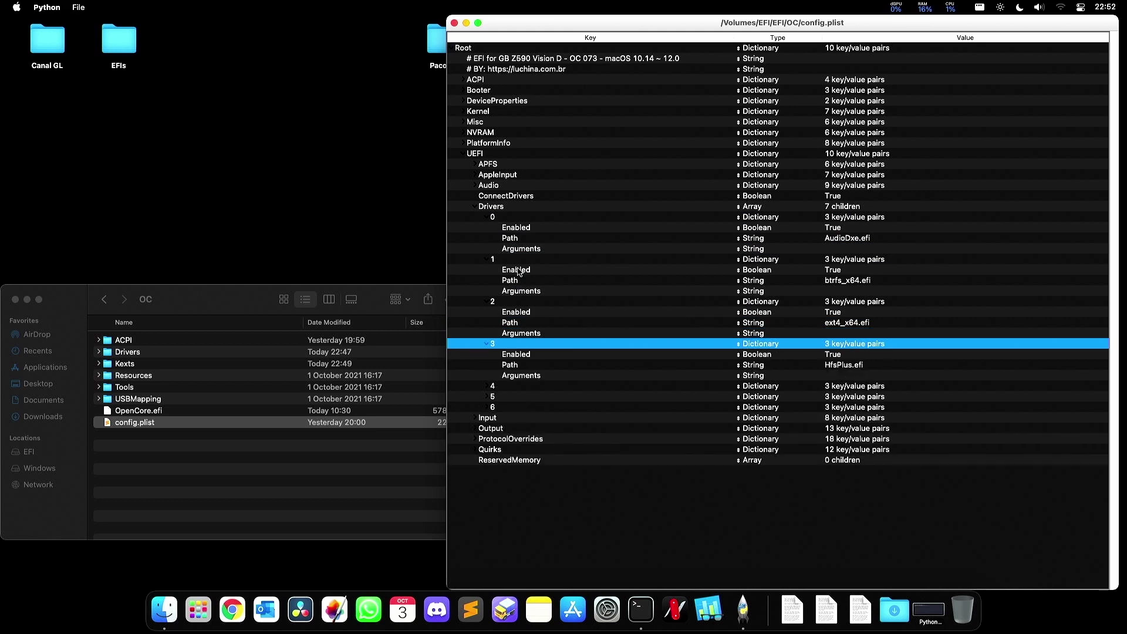
- Compare the expanded driver entries, examining the Enabled, Path and Arguments keys of the ext4_x64.efi driver
key(Down)
key(Down)
key(Down)
key(Up)
key(Up)
key(Up)
key(Up)
key(Up)
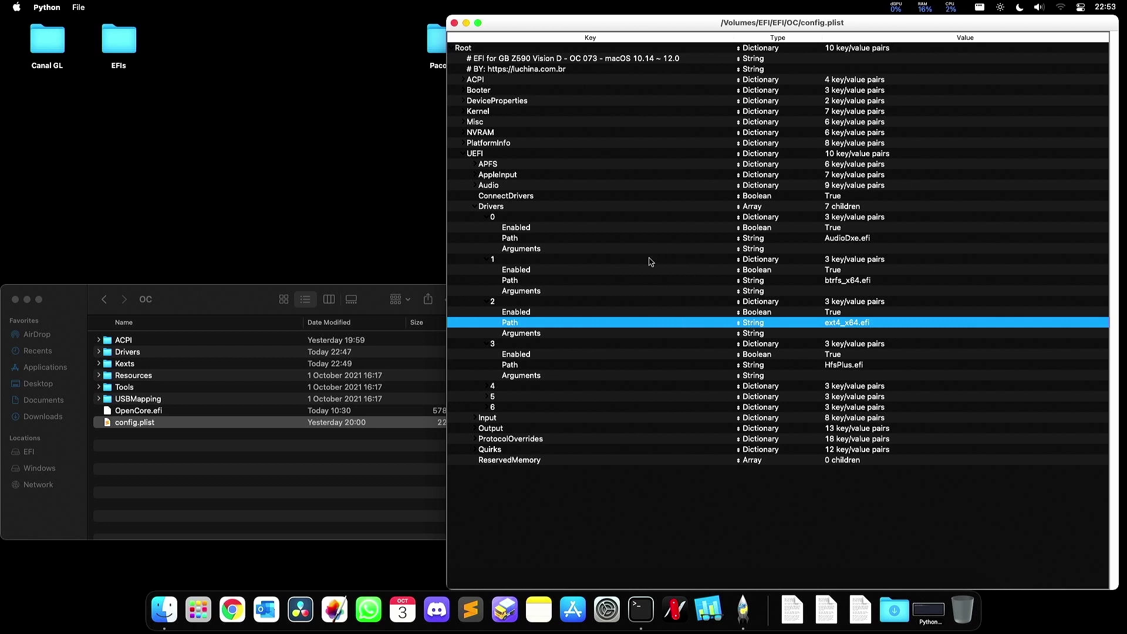
click(507, 338)
click(511, 318)
click(511, 316)
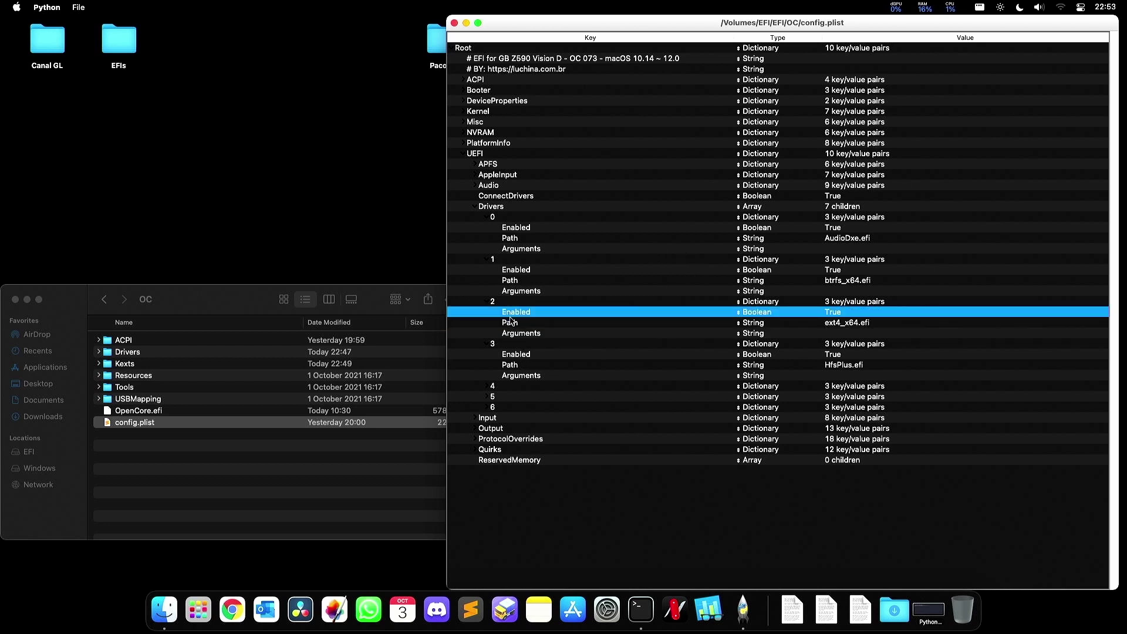
click(512, 324)
click(515, 334)
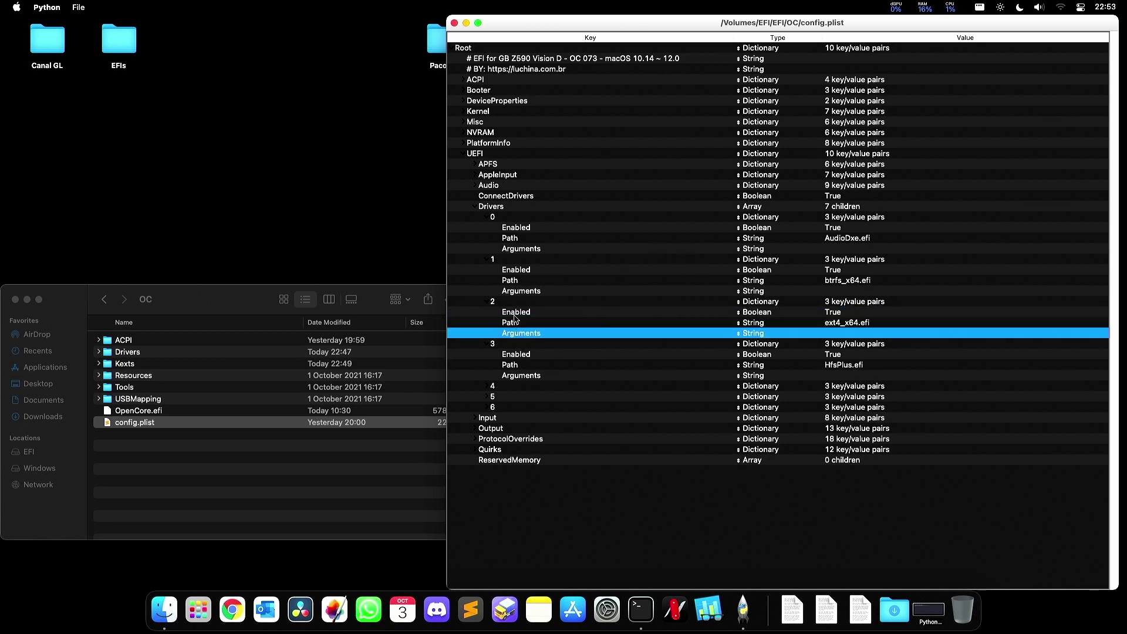
click(515, 316)
click(529, 334)
click(511, 324)
click(517, 315)
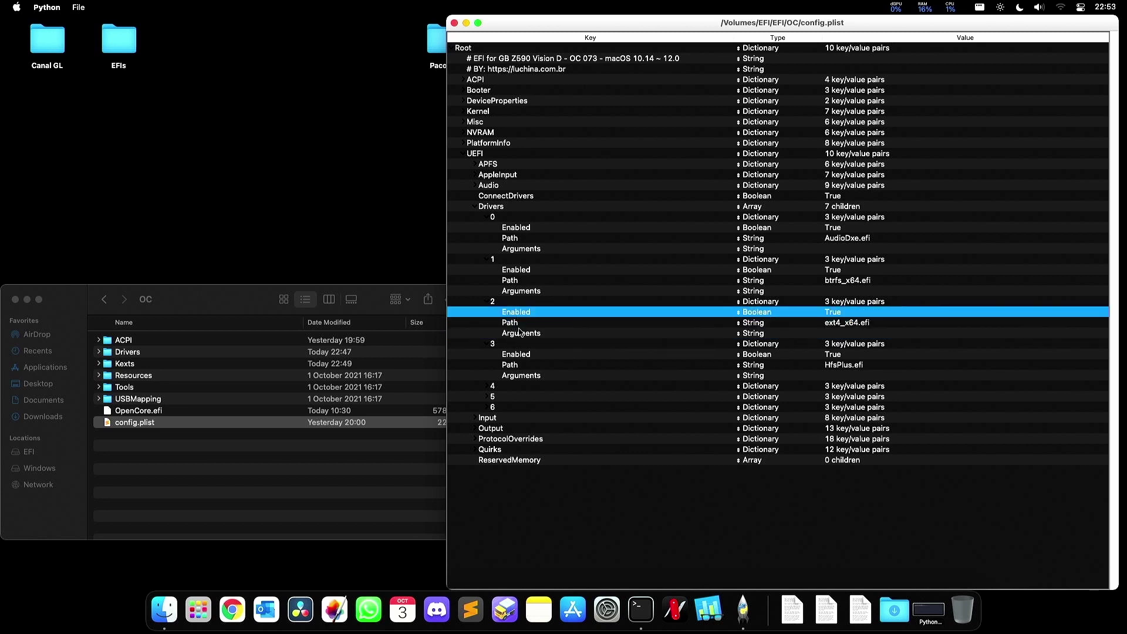
click(524, 334)
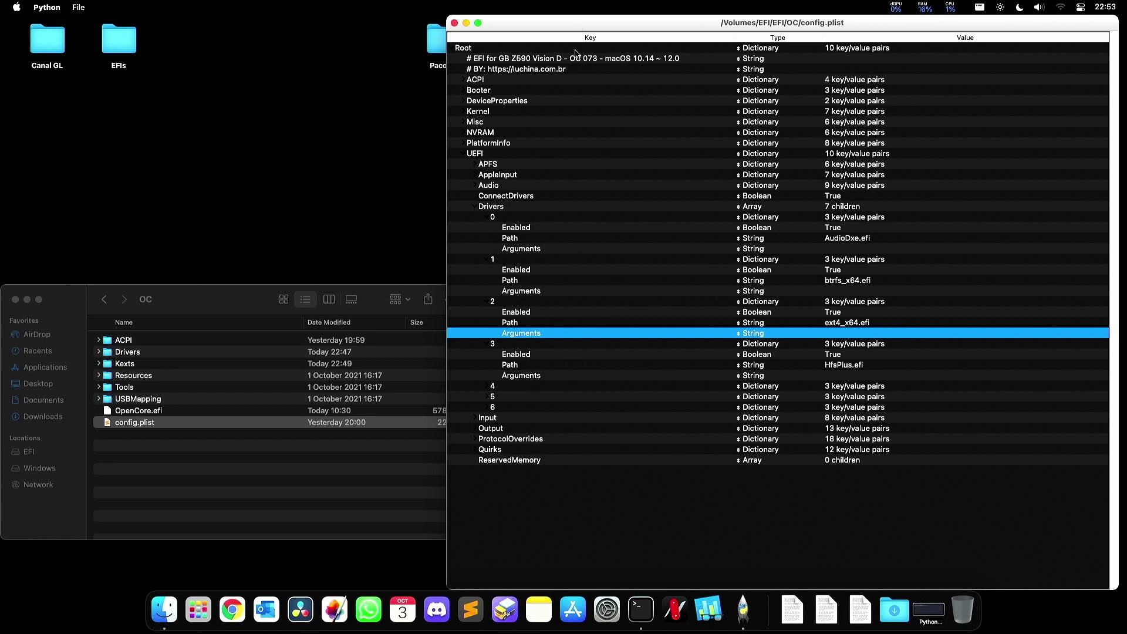
- Run an OC Clean Snapshot of config.plist using the OC folder inside EFI on the EFI volume
click(82, 7)
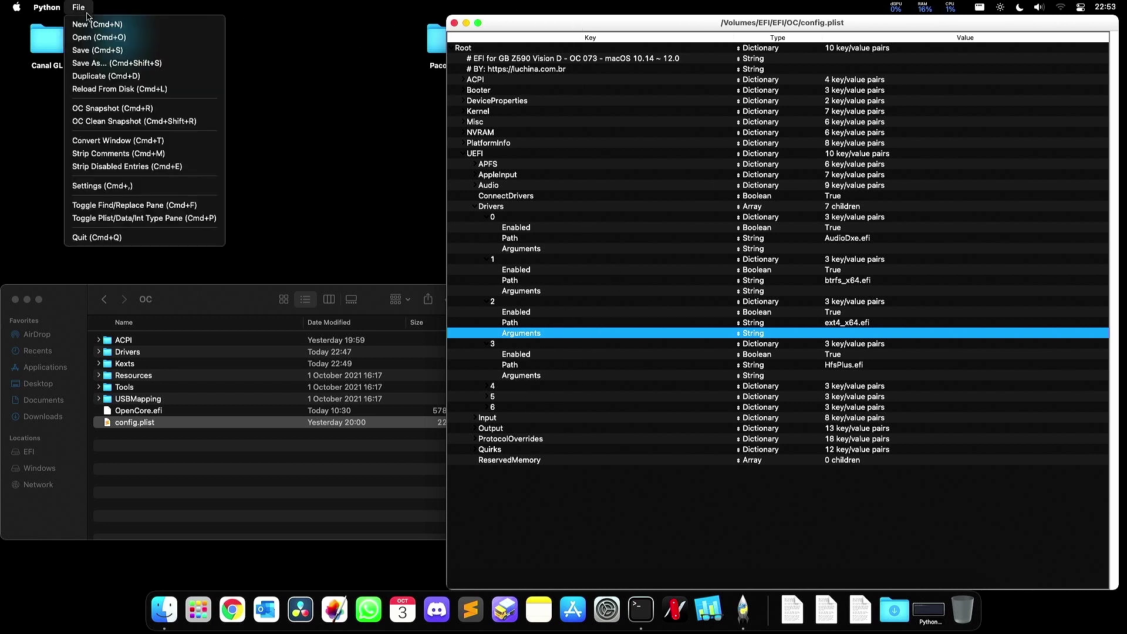
click(140, 125)
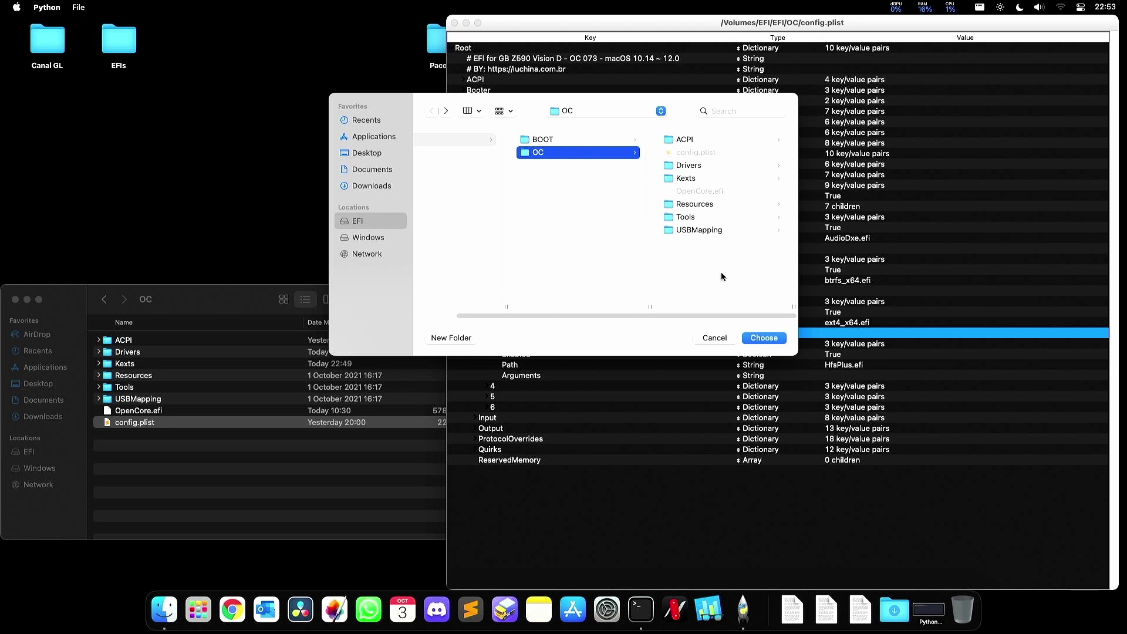
click(359, 222)
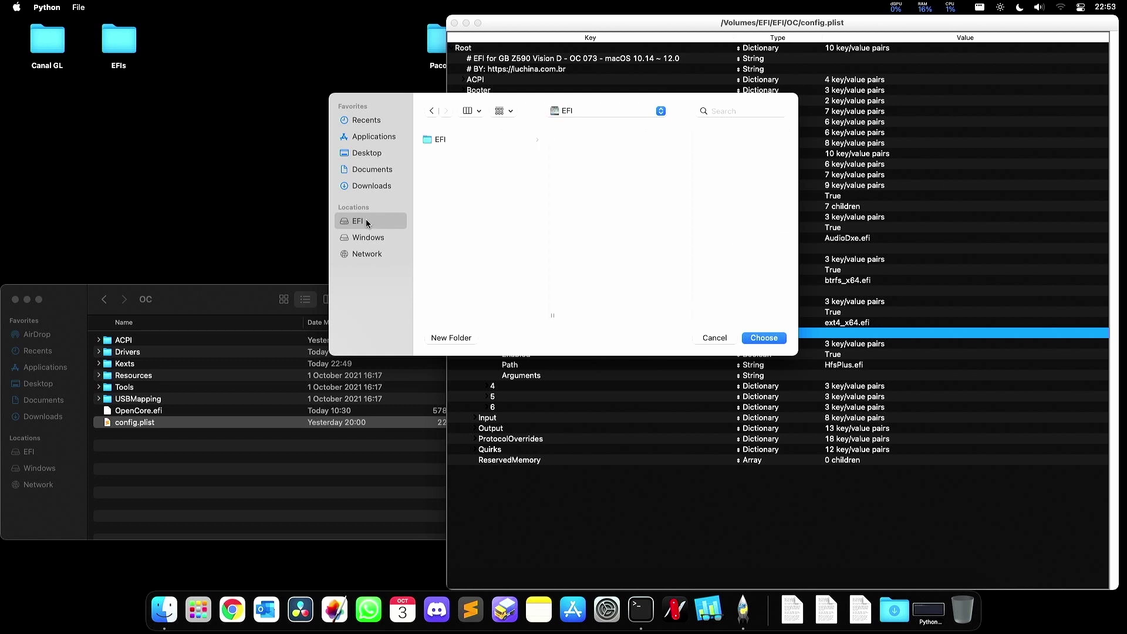
click(450, 140)
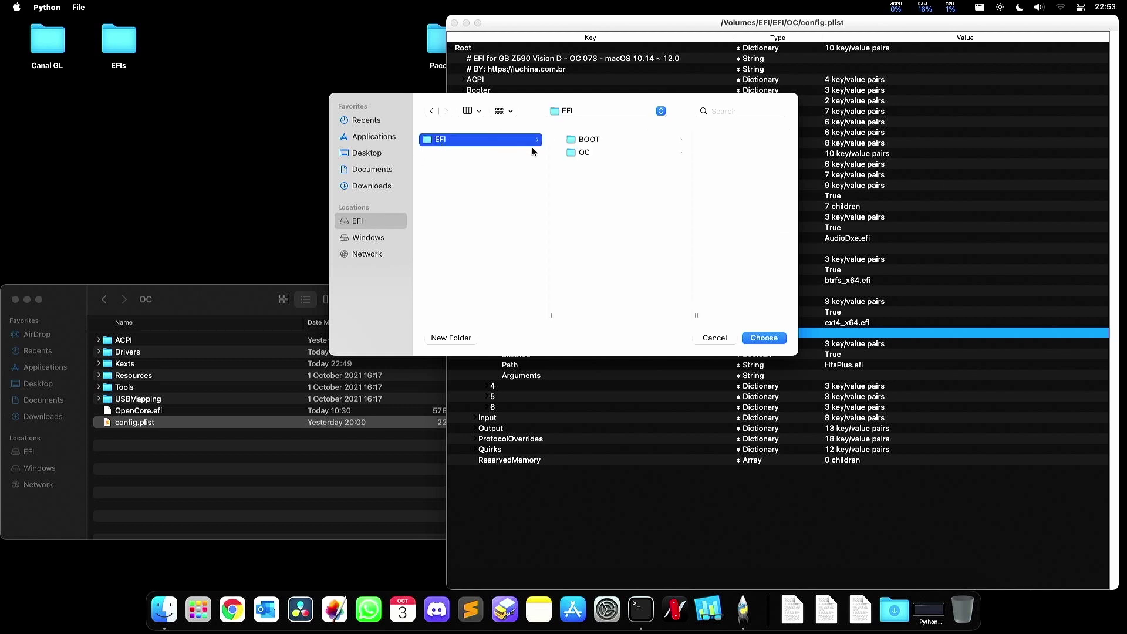
click(588, 154)
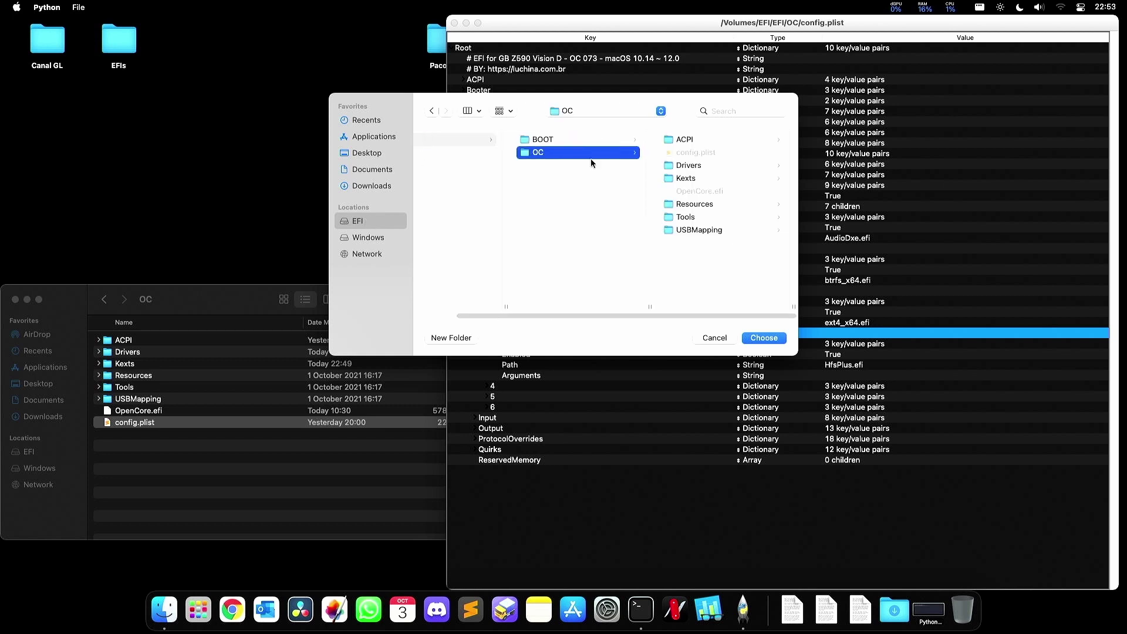
click(763, 338)
- Return to the edited config.plist and collapse all its nodes down to Root
click(163, 453)
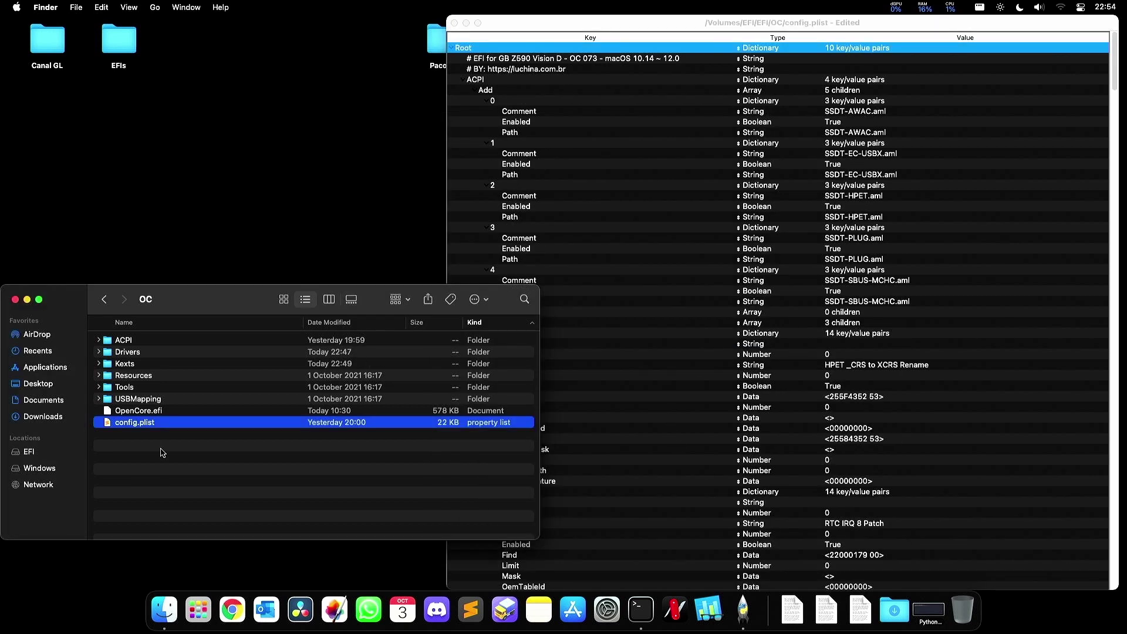
click(829, 262)
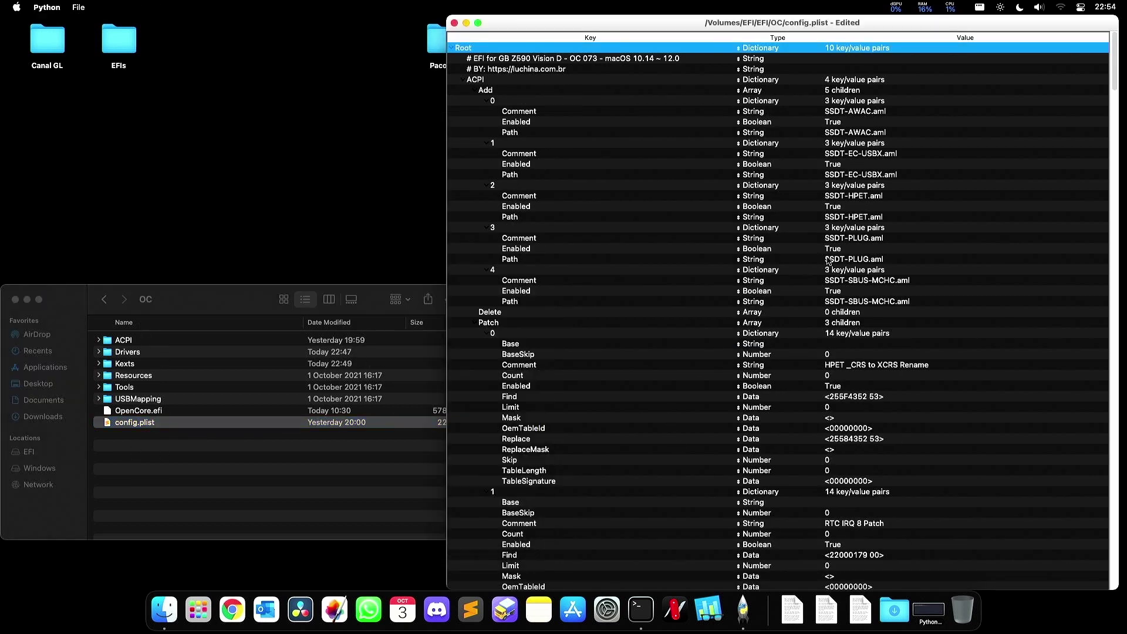
click(829, 261)
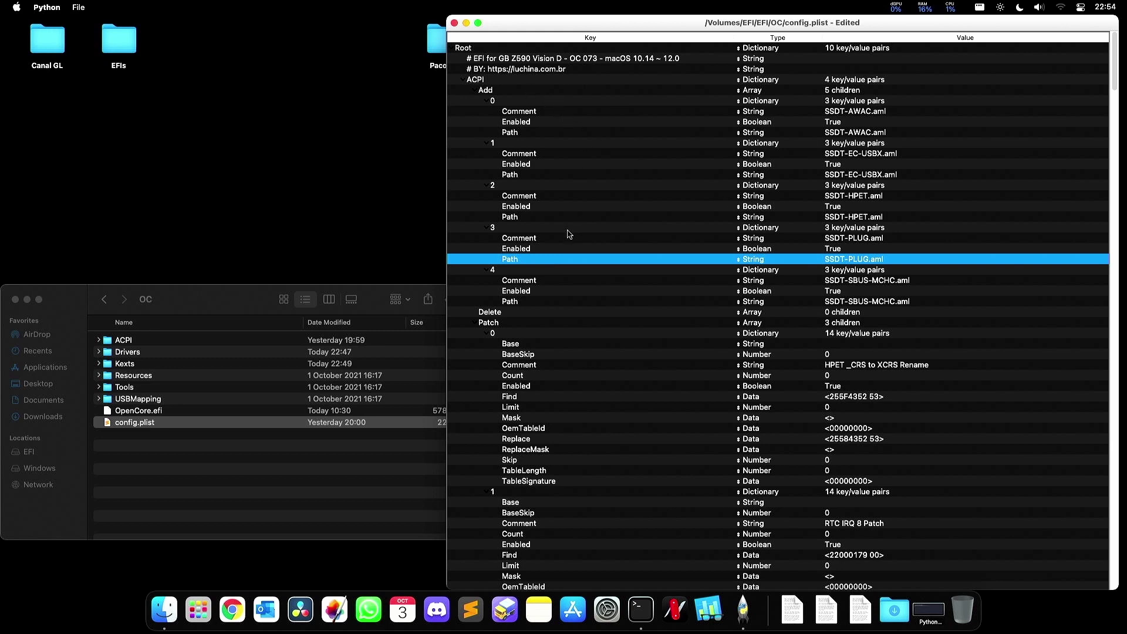
click(471, 49)
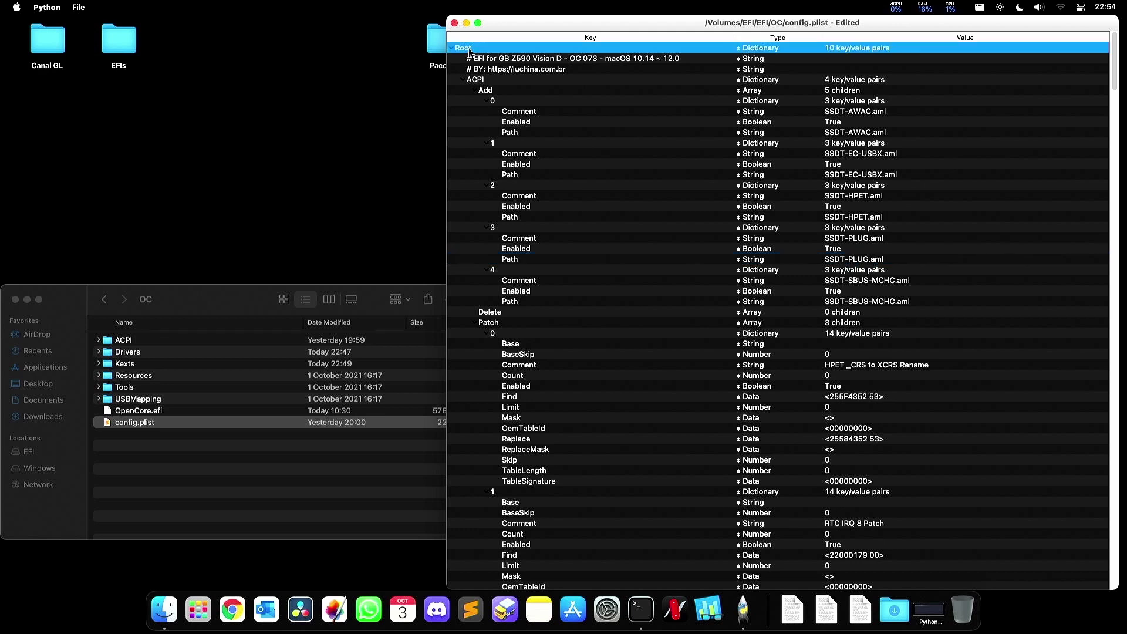
right_click(469, 50)
click(407, 128)
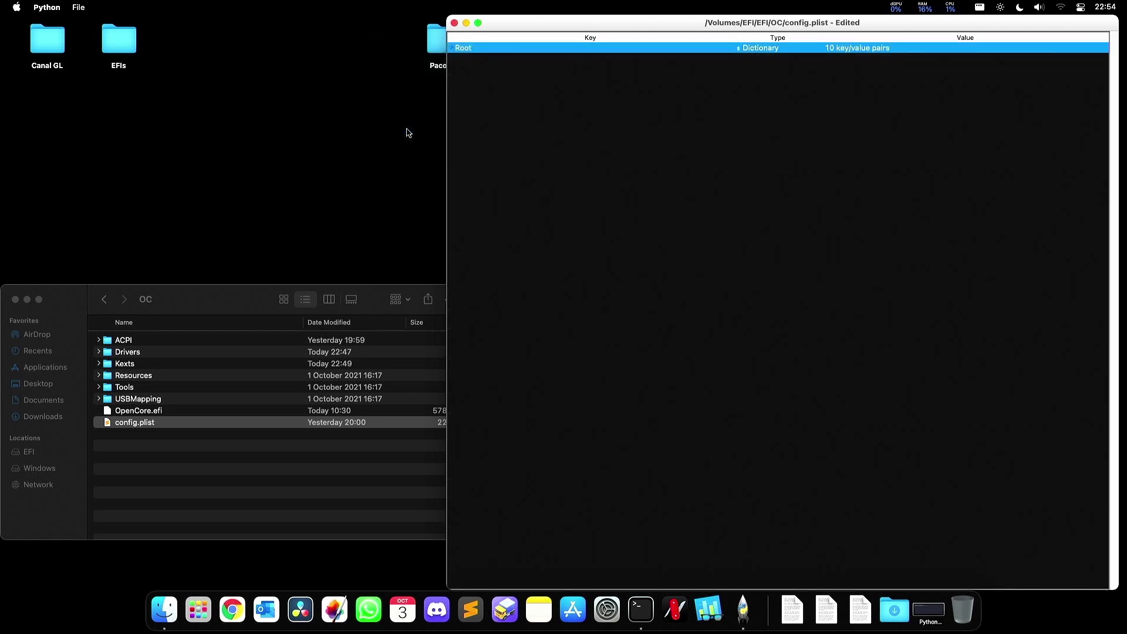
- Expand Root and its UEFI dictionary in config.plist
key(Right)
key(Down)
key(Down)
key(Down)
key(Down)
key(Down)
key(Down)
key(Down)
key(Down)
key(Down)
key(Down)
key(Right)
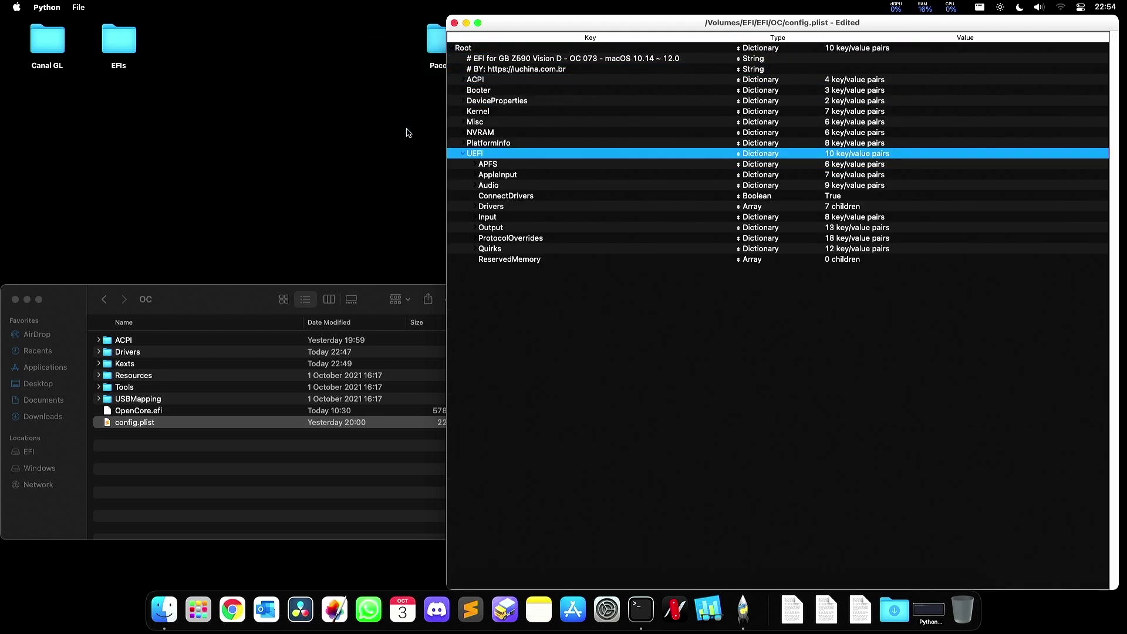
- Expand the Drivers array under UEFI and its entry 0 to show the AudioDxe.efi driver's keys
key(Down)
key(Down)
key(Down)
key(Down)
key(Down)
key(Right)
key(Down)
key(Right)
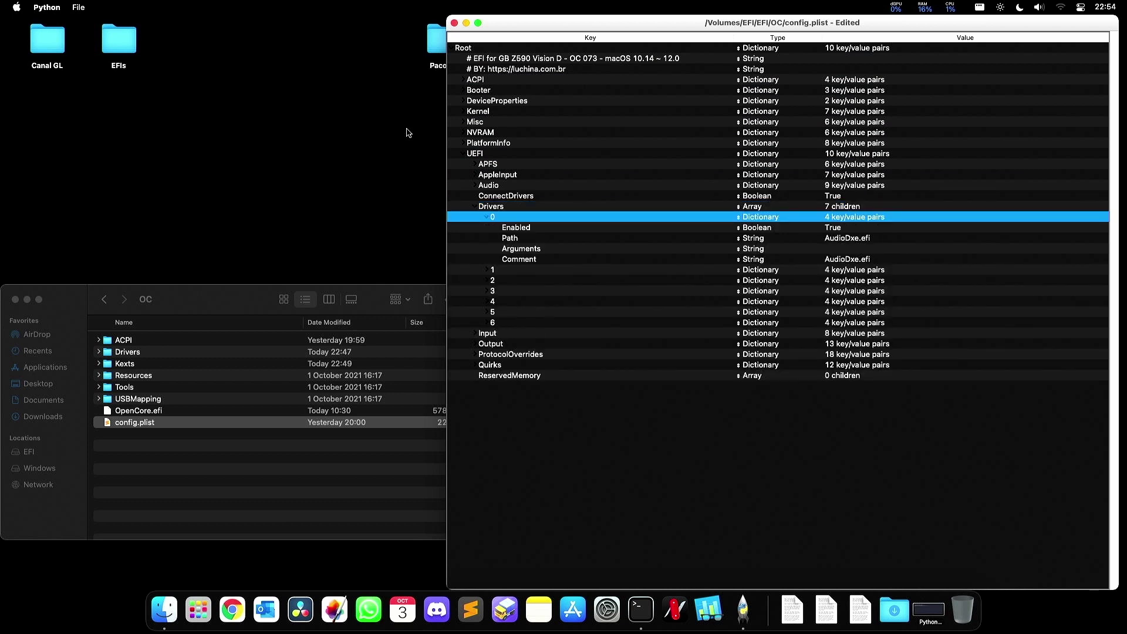
- Set the AudioDxe.efi driver's Comment to "Este driver funciona para o barulho do Chime na hora do boot" and save config.plist
click(538, 260)
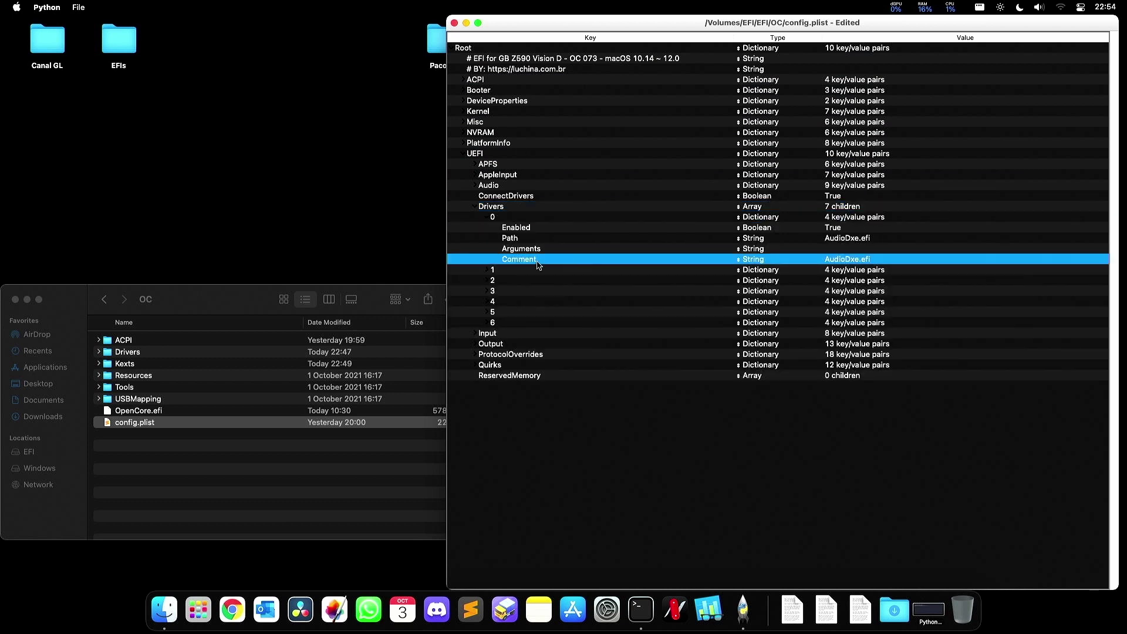
double_click(860, 262)
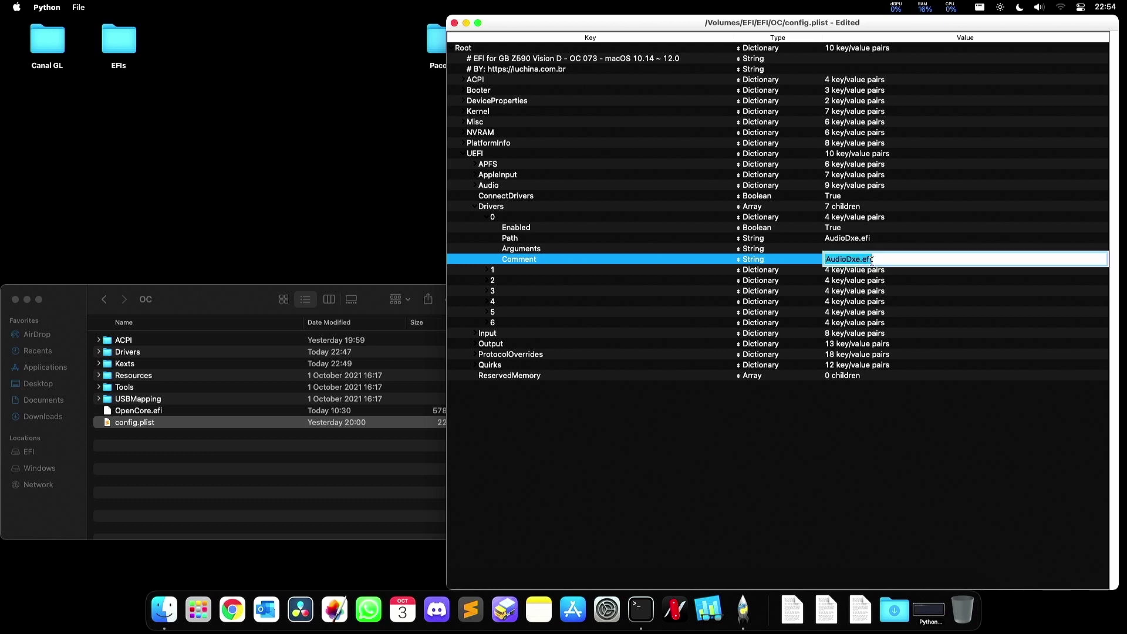
text(Este driver funciona para )
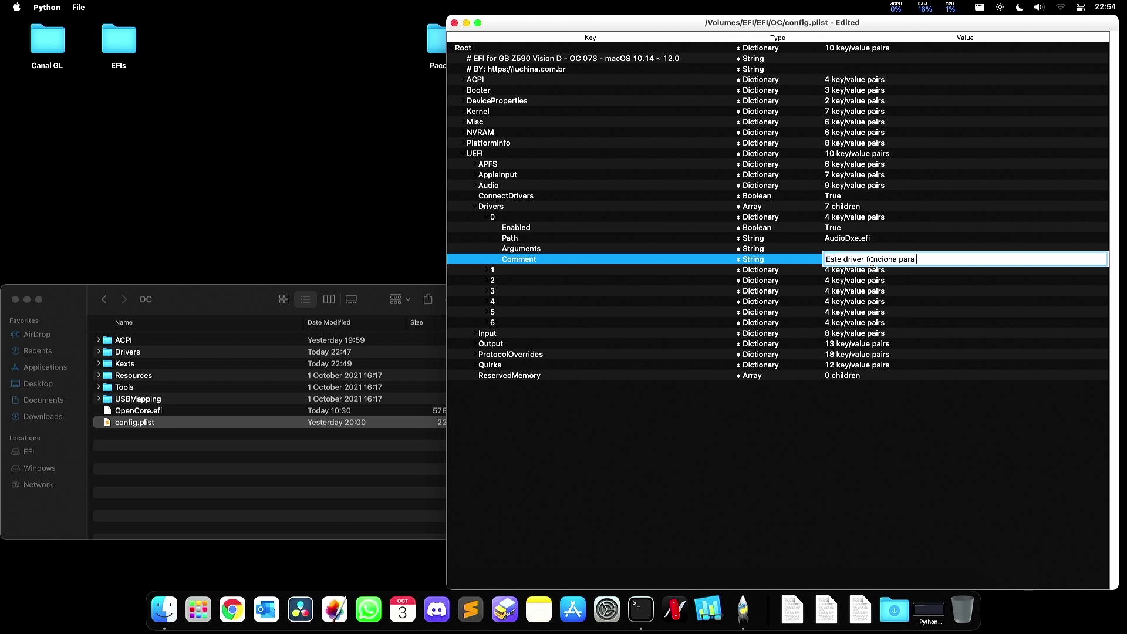
text(o barulho do Chime na hora do boot)
key(Return)
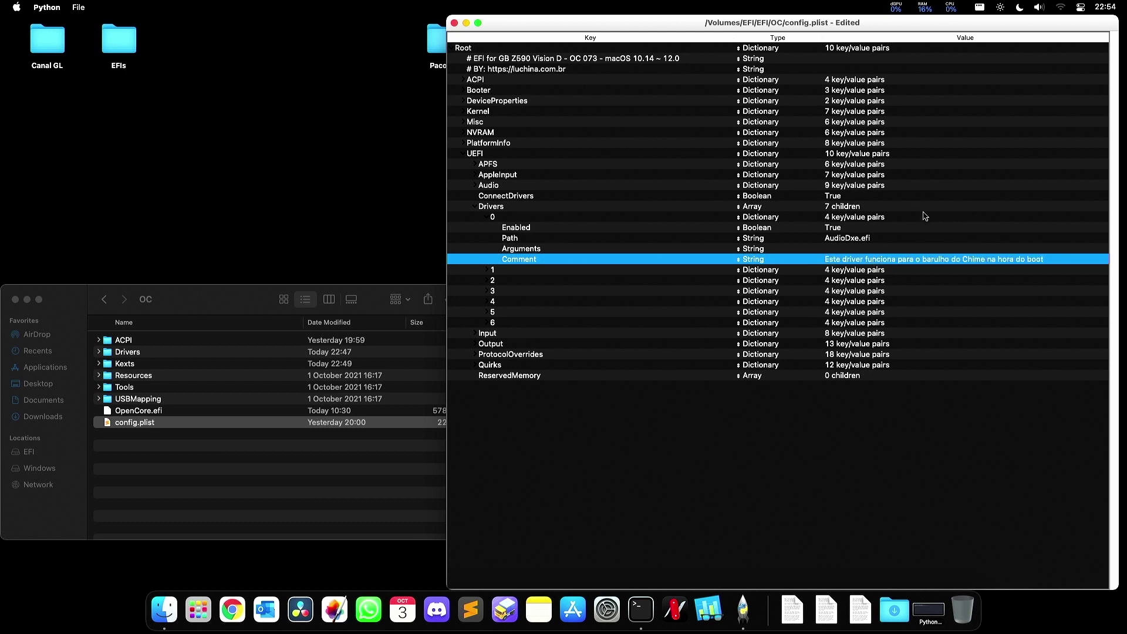
key(super+s)
- Examine the Enabled, Path and Arguments keys of driver entry 0
click(519, 229)
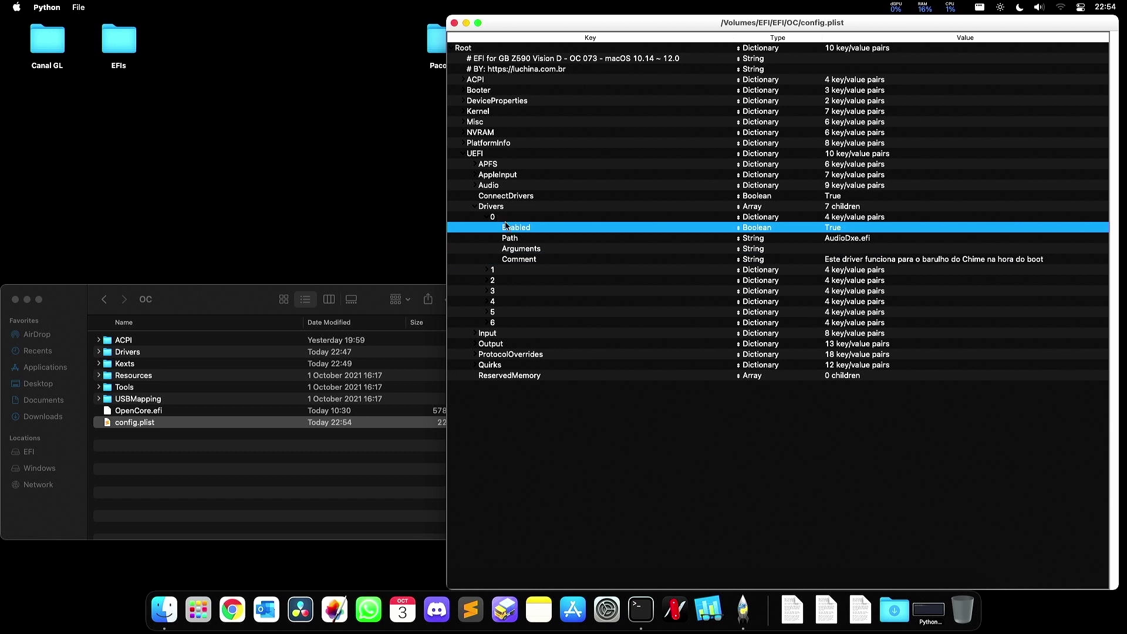
click(516, 238)
click(519, 251)
click(521, 239)
click(519, 232)
click(519, 238)
click(523, 250)
click(524, 238)
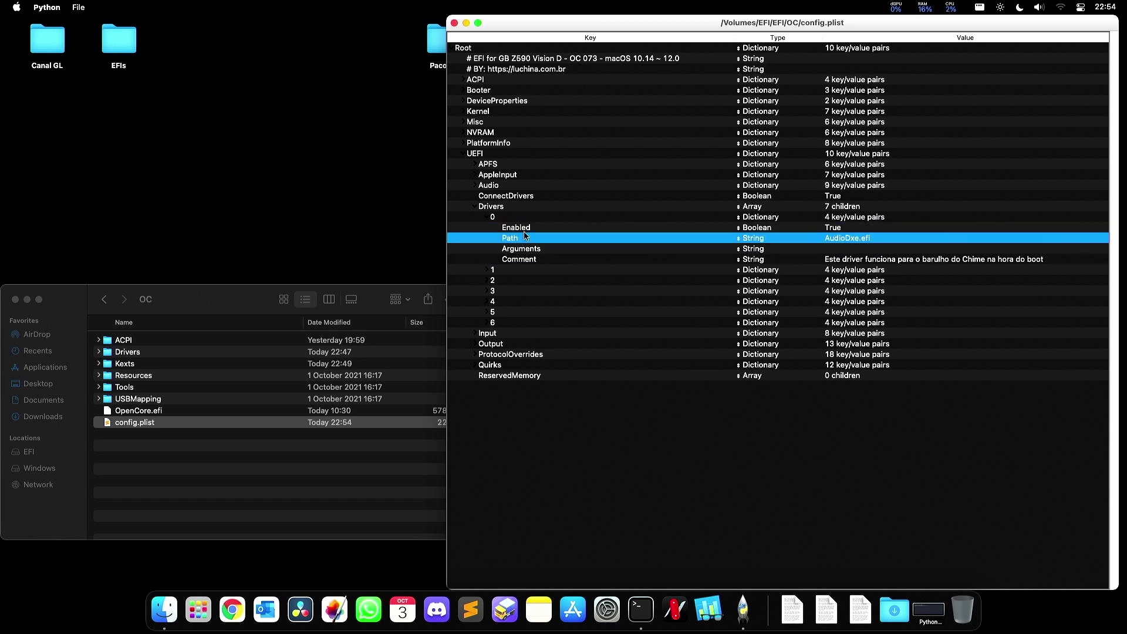
click(526, 230)
click(527, 238)
- Collapse driver entry 0 and the Drivers array, and save config.plist again
key(Left)
key(Left)
key(Down)
key(Down)
key(Down)
key(Down)
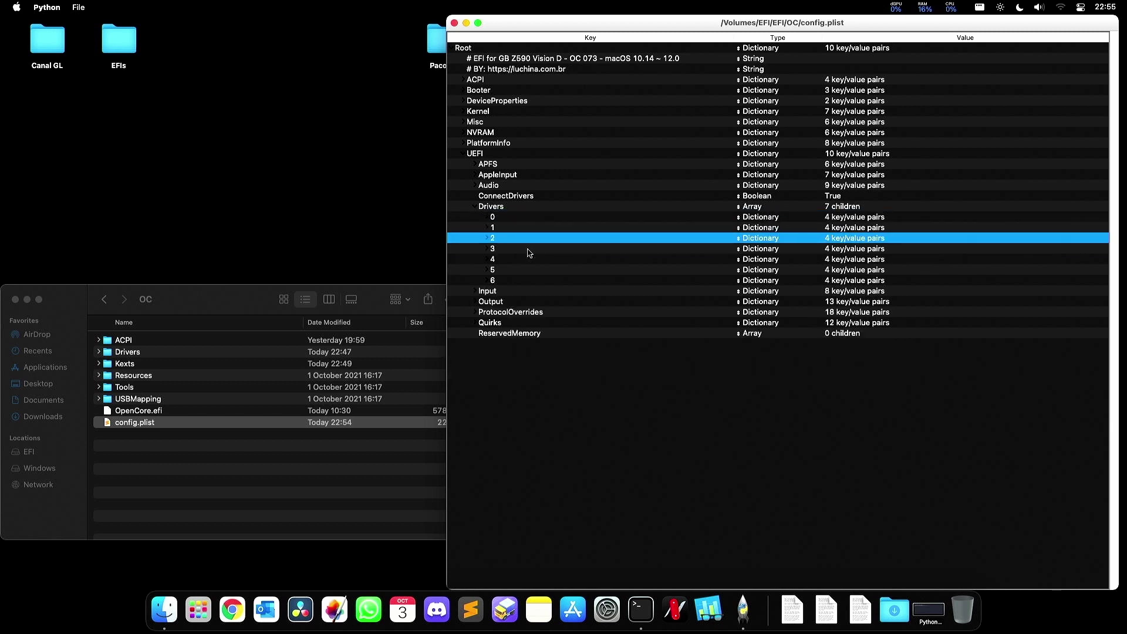
key(Left)
key(Left)
key(super+s)
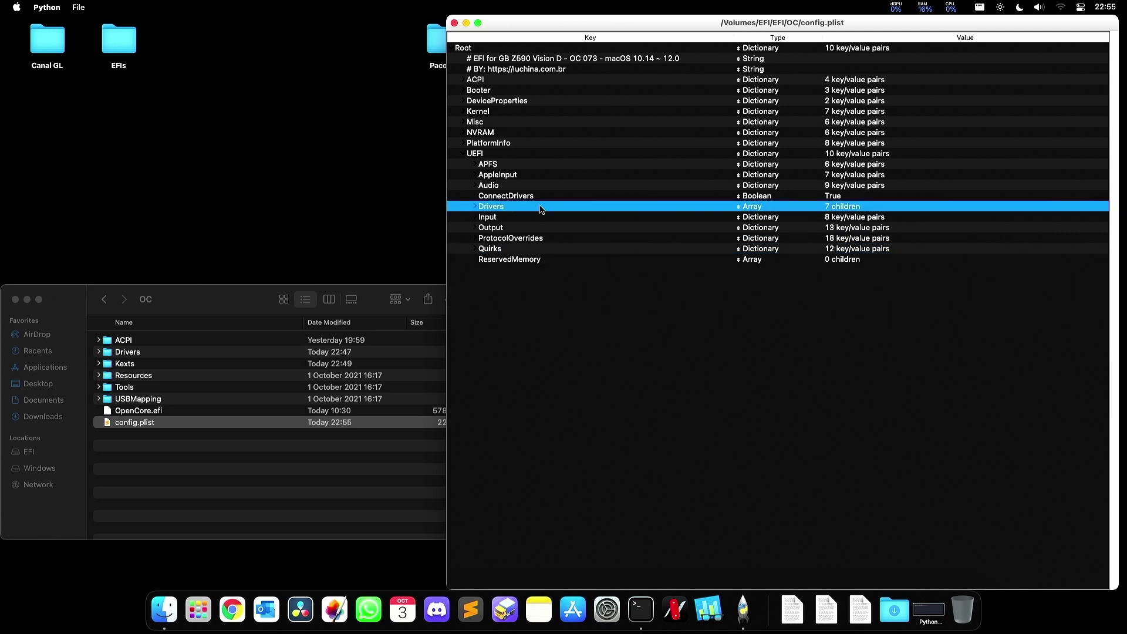
- Collapse UEFI and expand the Add array under Kernel to list the kext entries
key(Left)
key(Left)
key(Up)
key(Up)
key(Up)
key(Up)
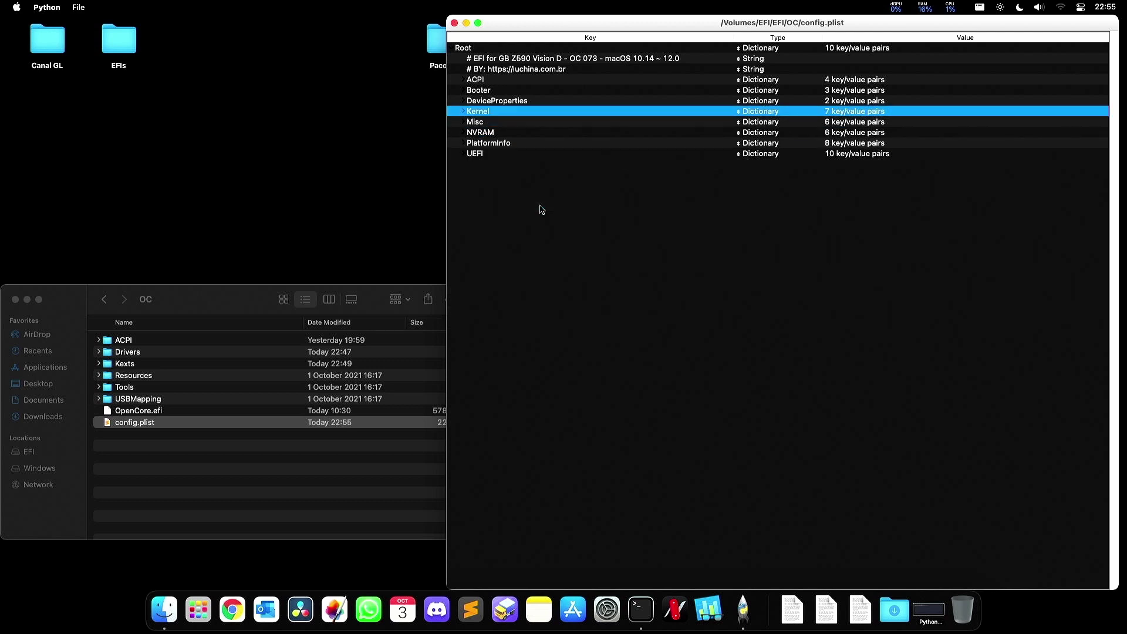
key(Right)
key(Down)
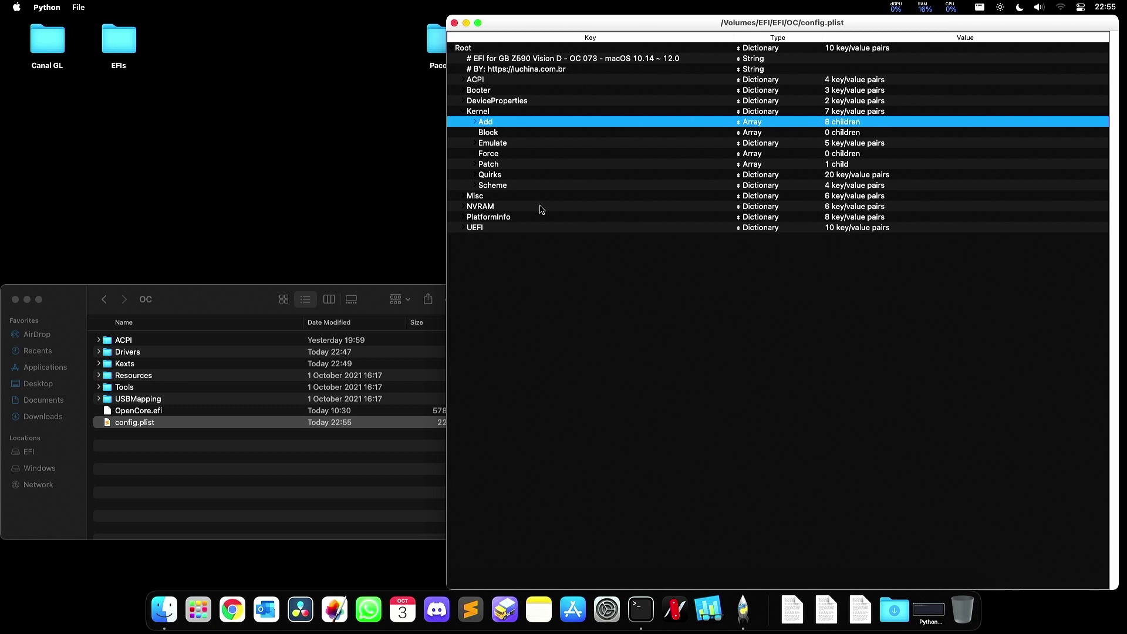
key(Right)
key(Down)
key(Down)
key(Down)
key(Down)
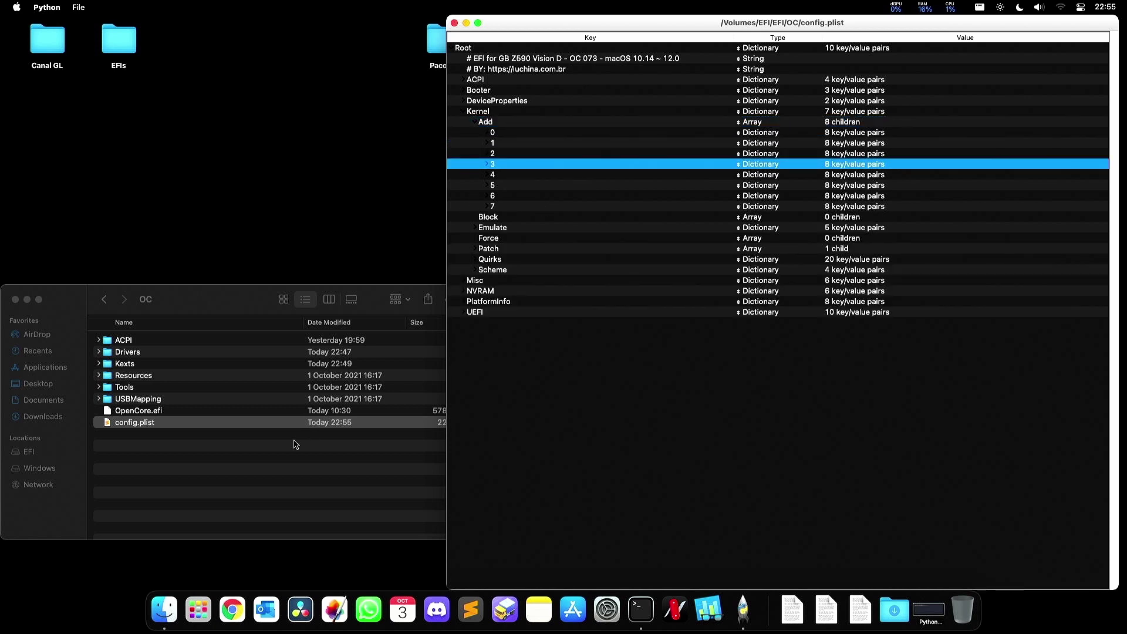
- Open the Kexts folder in Finder, select RestrictEvents.kext, and return to the config.plist editor
click(258, 423)
double_click(131, 364)
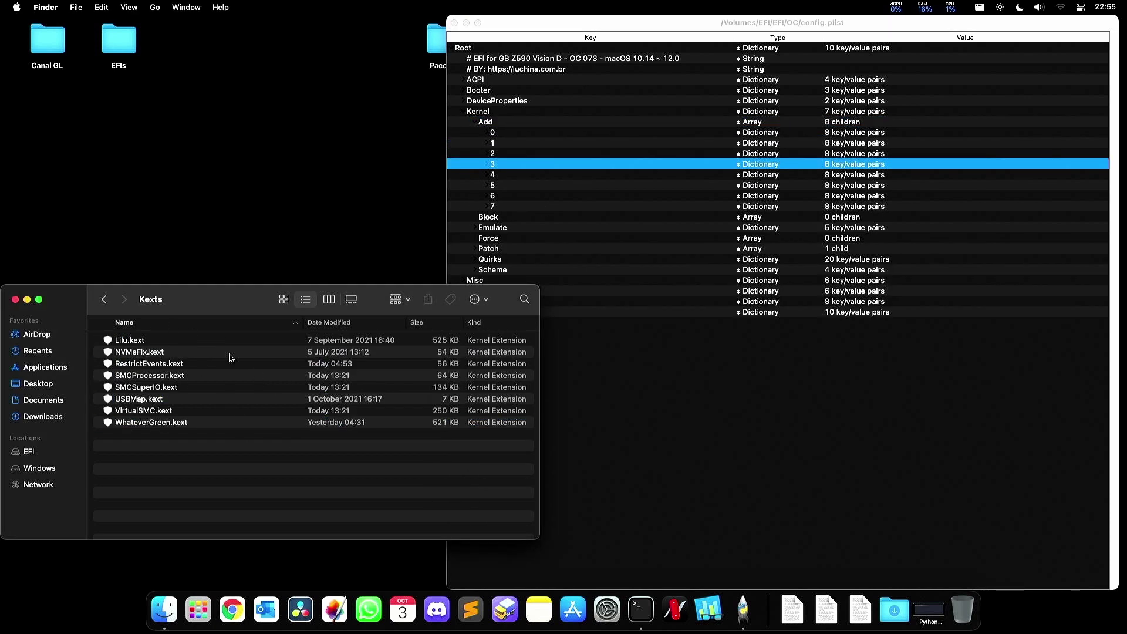
click(144, 368)
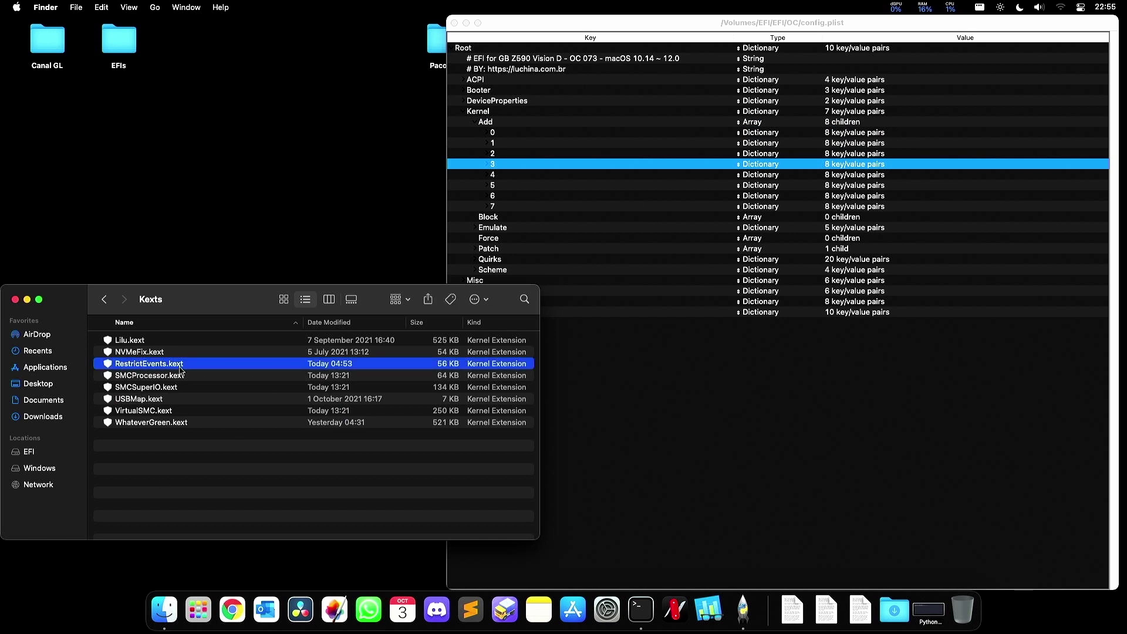
click(539, 203)
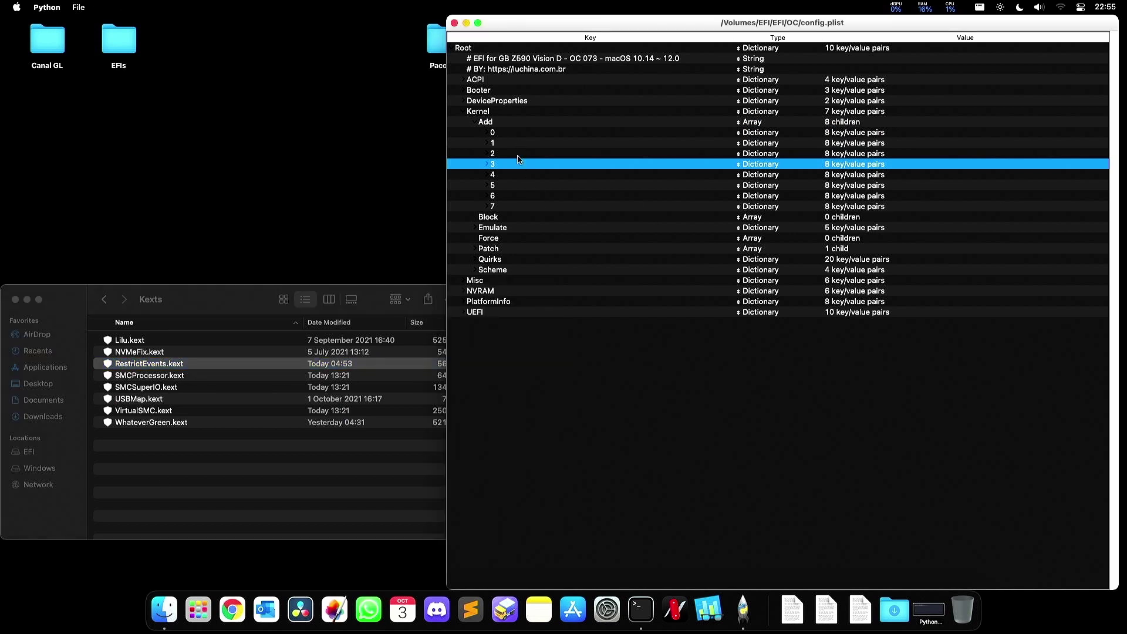
- Look through entries 0 and 1 of Kernel > Add and leave entry 2, RestrictEvents.kext, expanded
key(Up)
key(Up)
key(Up)
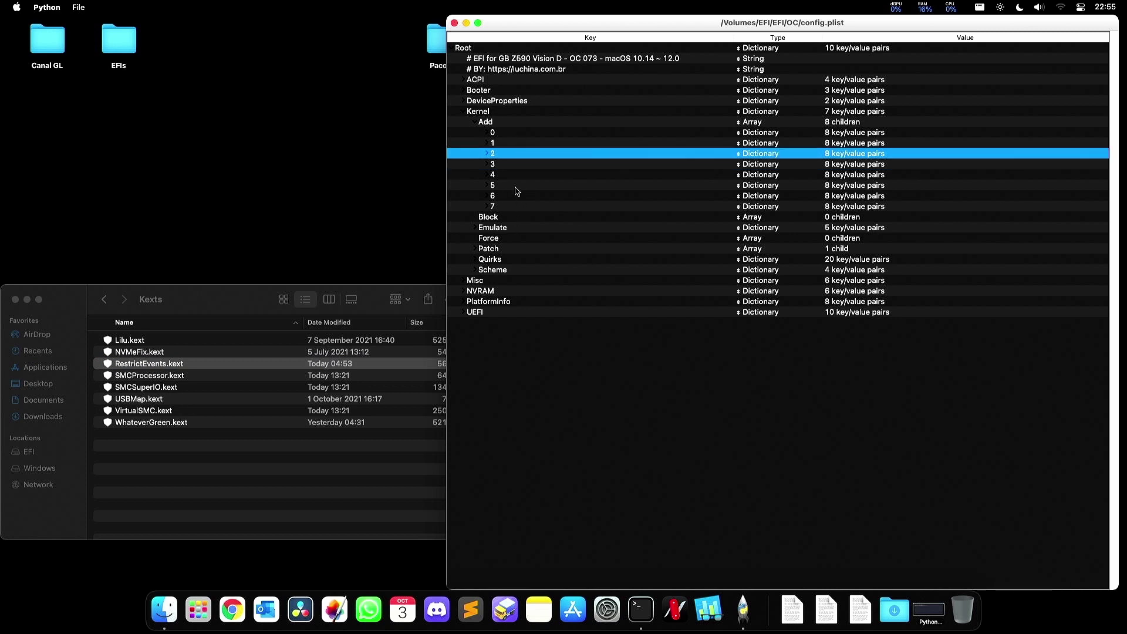
key(Right)
key(Left)
key(Down)
key(Right)
key(Left)
key(Down)
key(Right)
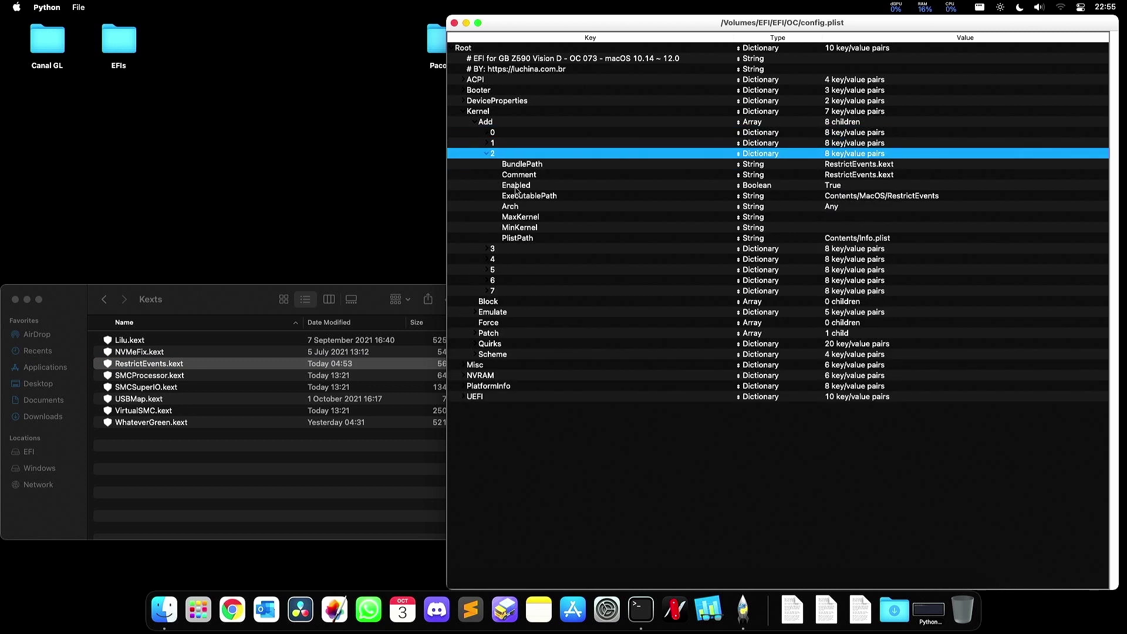
- Examine the Comment, Enabled and ExecutablePath keys of the RestrictEvents.kext entry
key(Down)
click(832, 186)
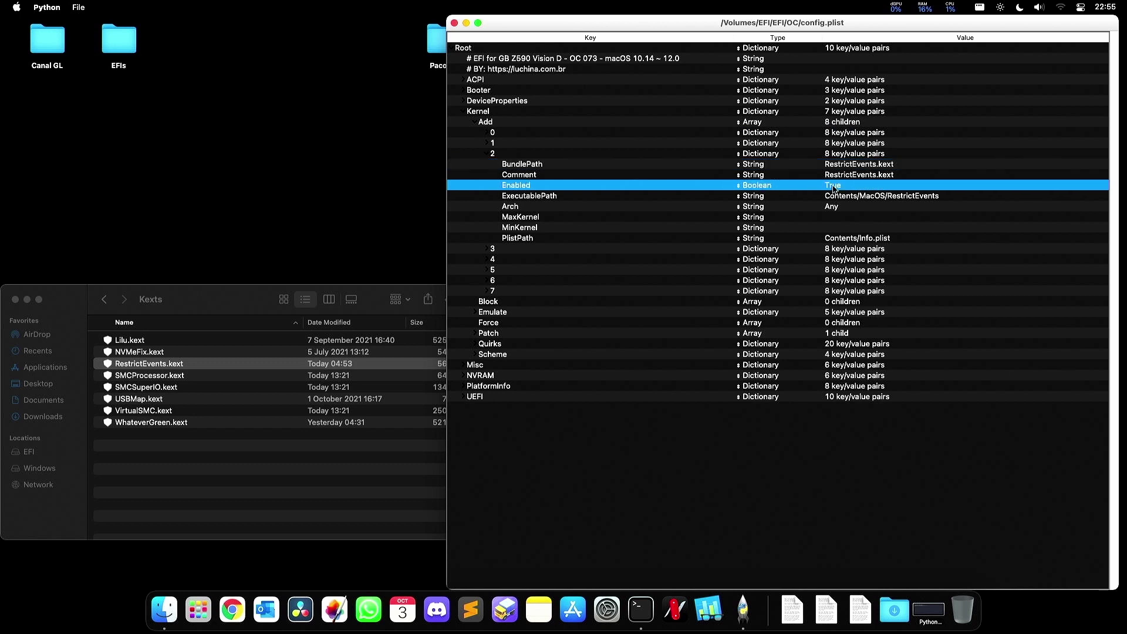
click(868, 176)
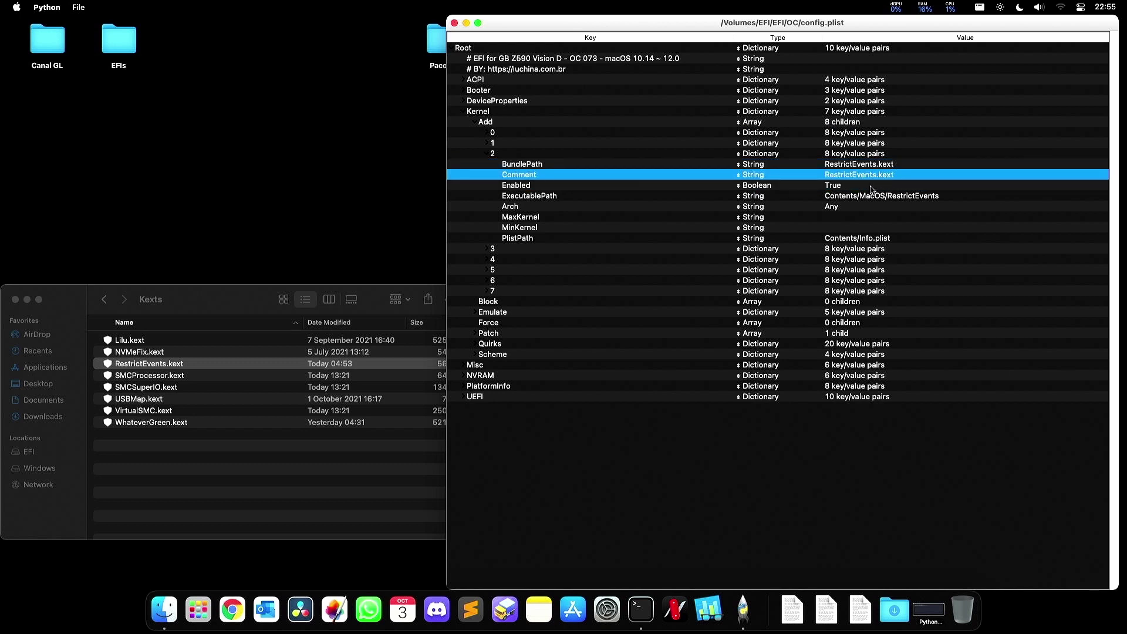
click(565, 185)
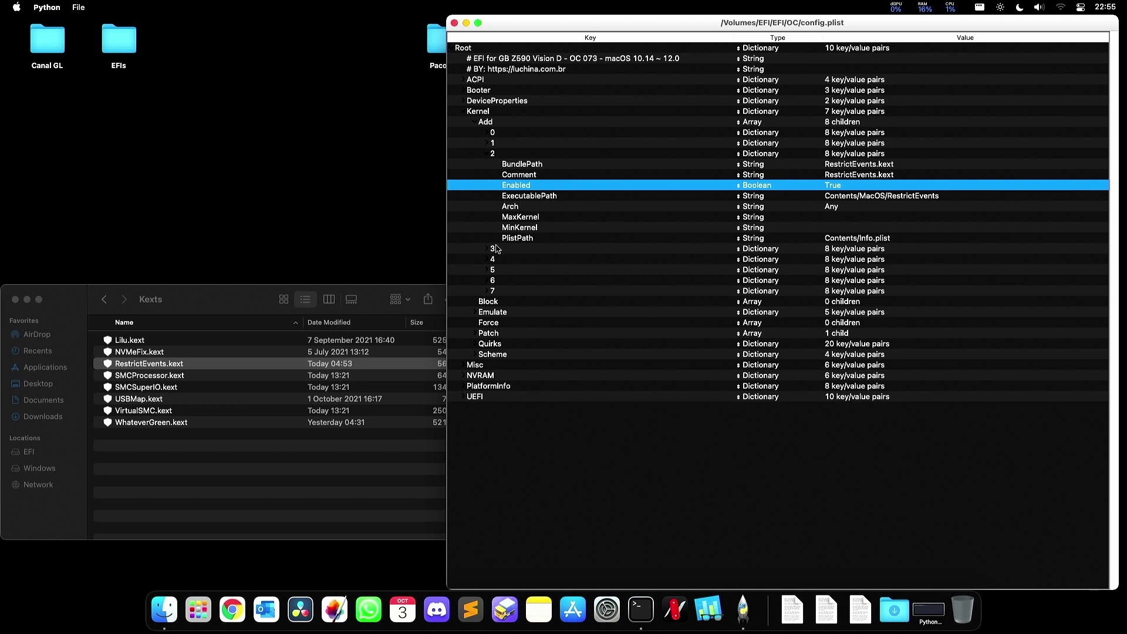
key(Down)
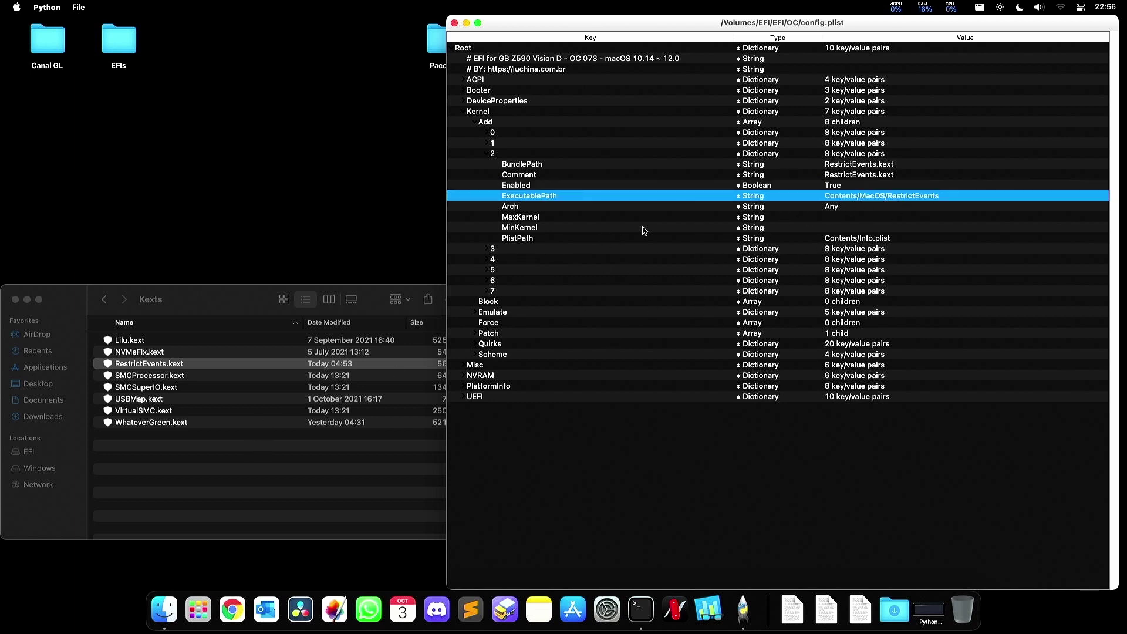
- Move the Kexts folder window, check RestrictEvents.kext in it, and return to the config.plist editor
click(222, 475)
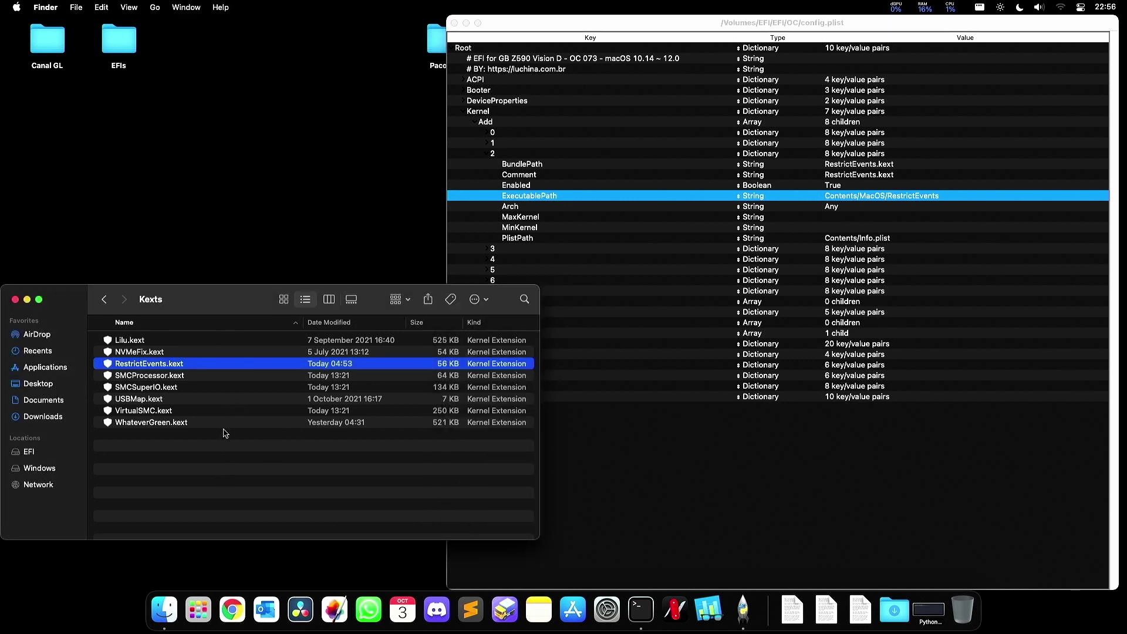
drag(237, 304, 301, 276)
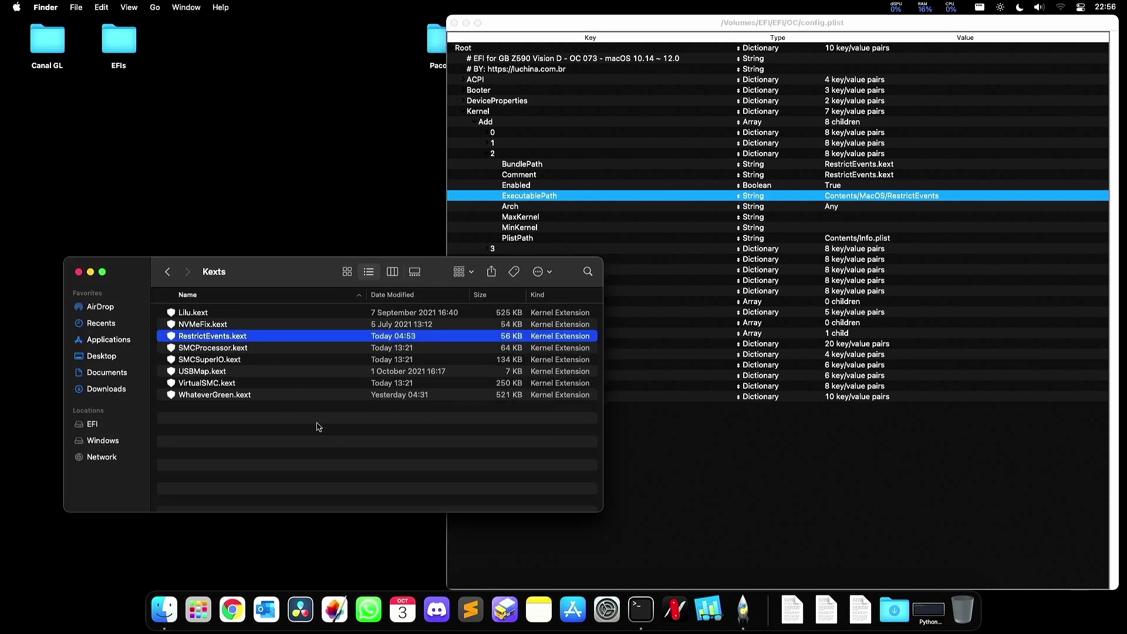
click(318, 427)
click(236, 339)
drag(281, 280, 308, 312)
click(774, 480)
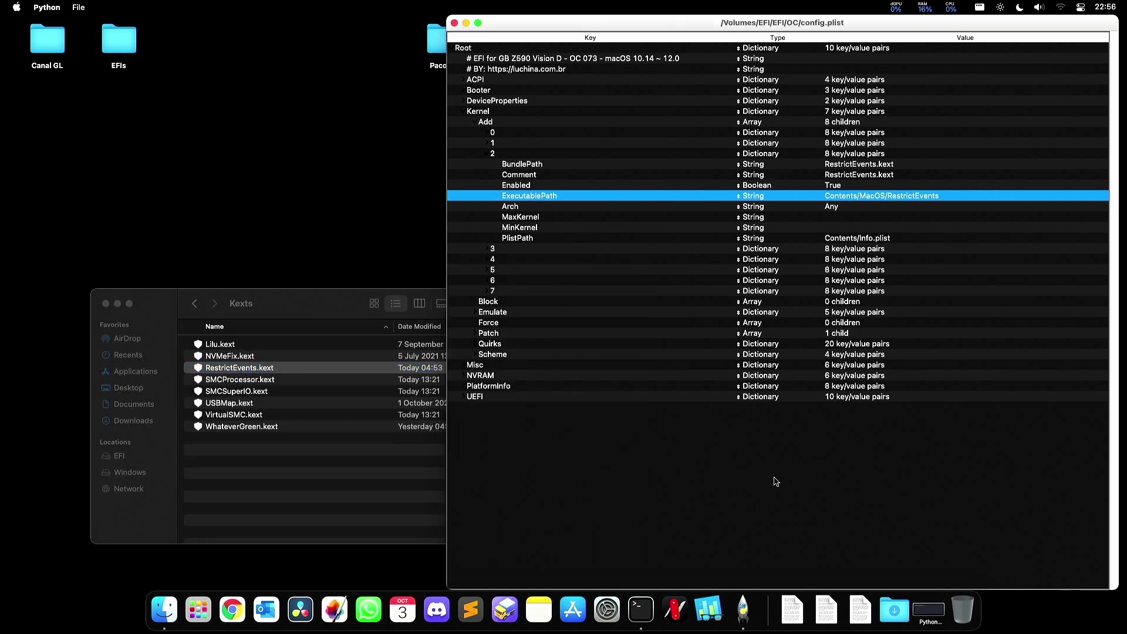
- Collapse entry 2, the Add array and the Kernel dictionary in config.plist
key(Left)
key(Left)
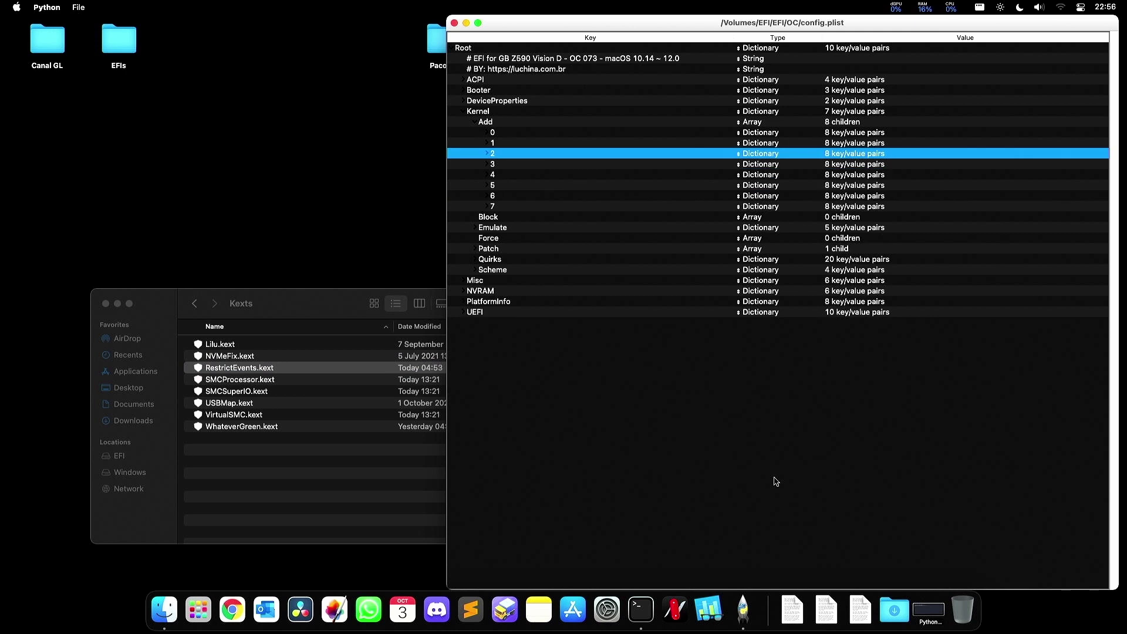
key(Left)
key(Left)
key(Left)
key(Left)
key(Down)
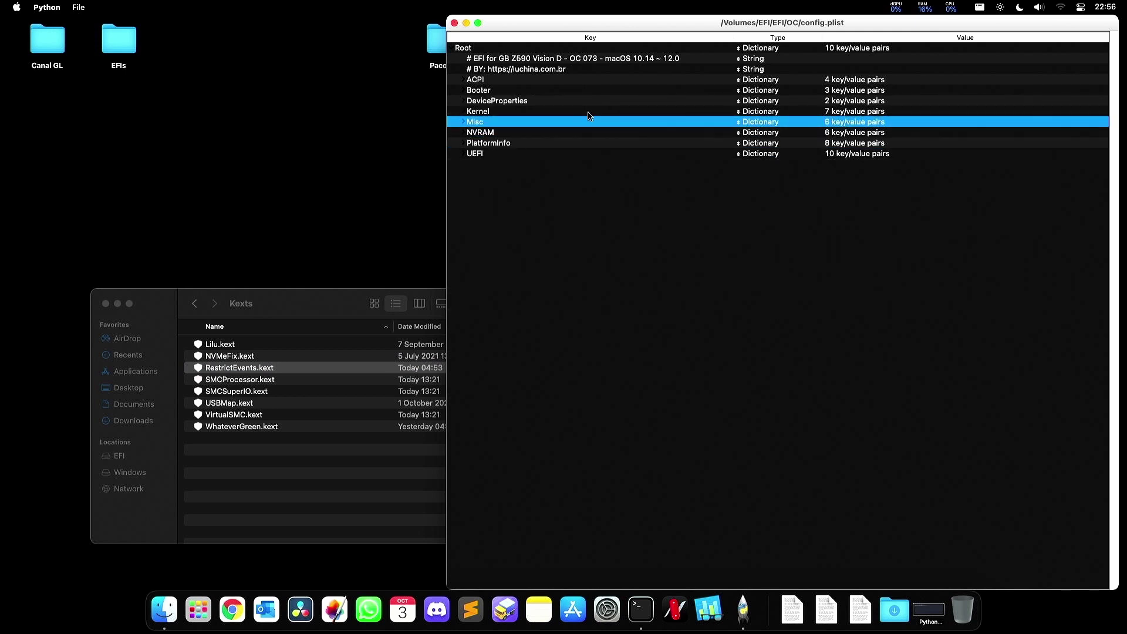
click(588, 112)
key(Down)
key(Down)
key(Up)
key(Up)
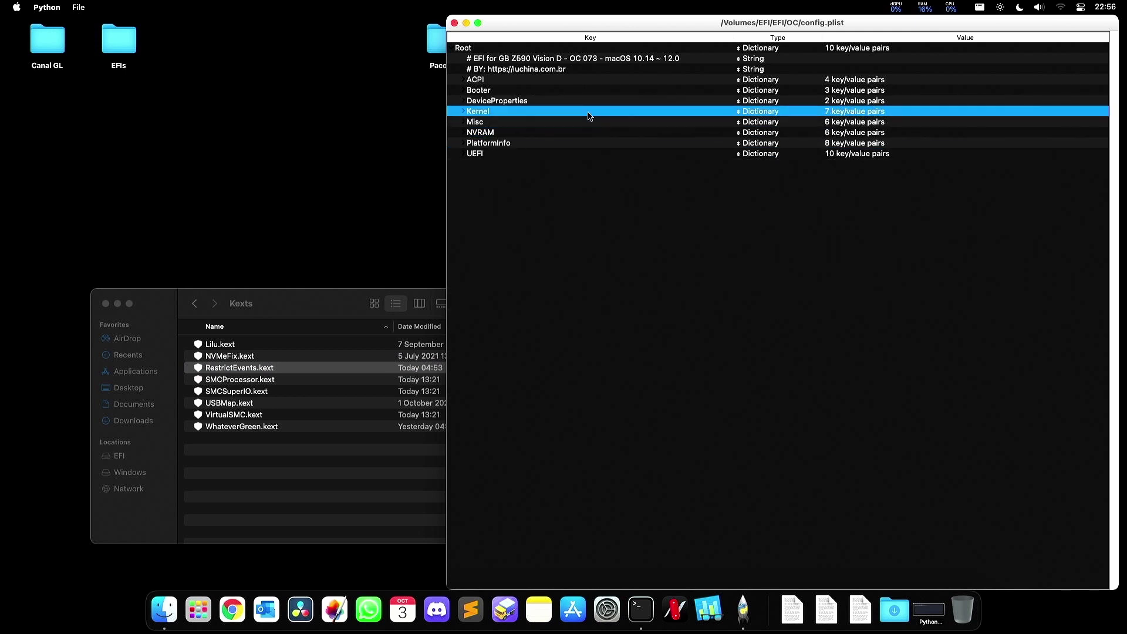
key(Down)
key(Down)
key(Up)
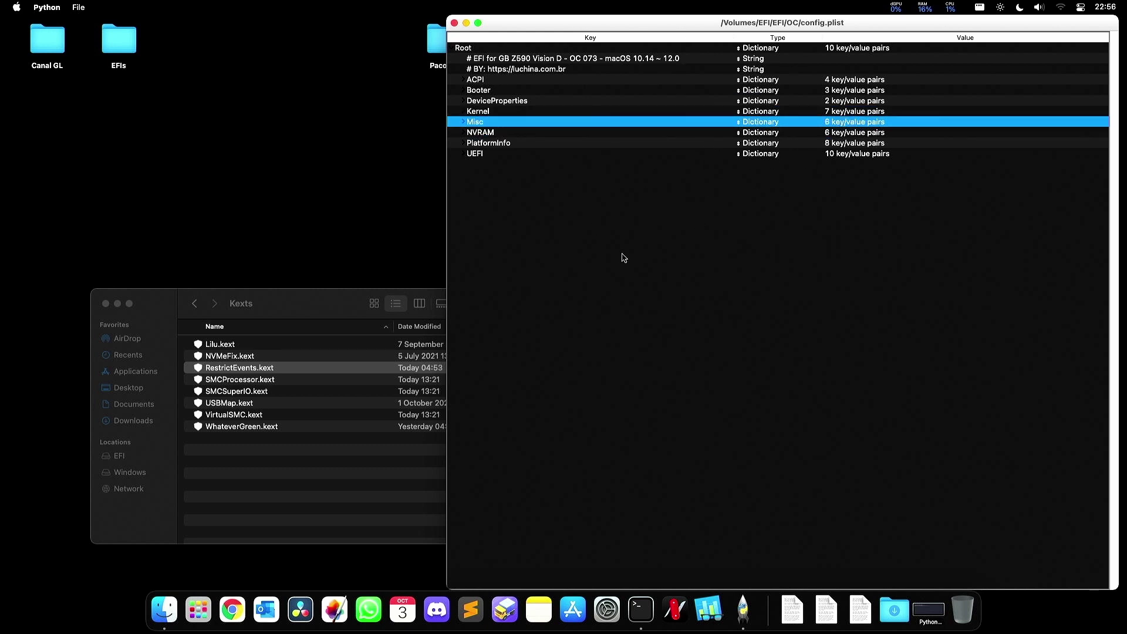
- Save config.plist and quit the plist editor
click(88, 7)
click(92, 52)
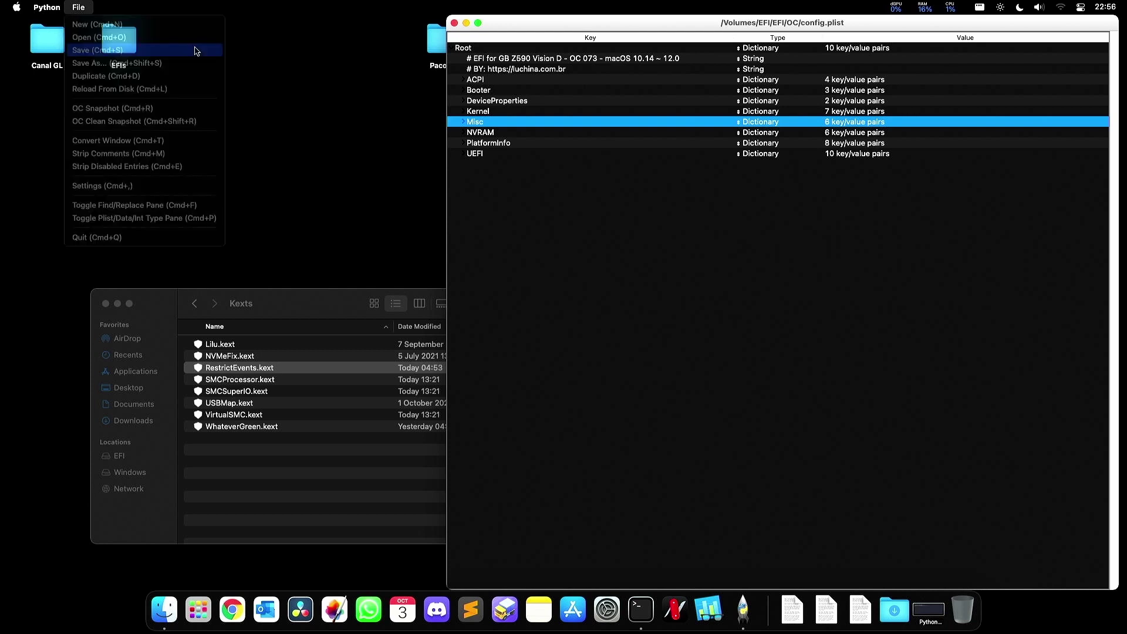
key(super+q)
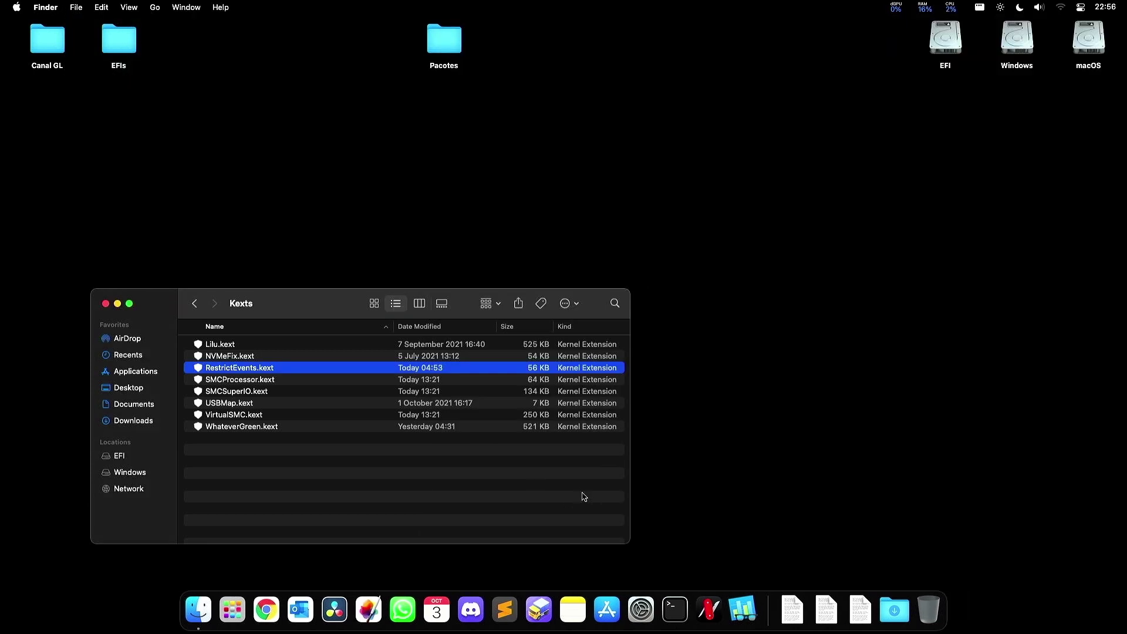
- Go up from the Kexts folder to the root of the EFI volume in Finder and return to the OC folder
click(473, 490)
key(super+Up)
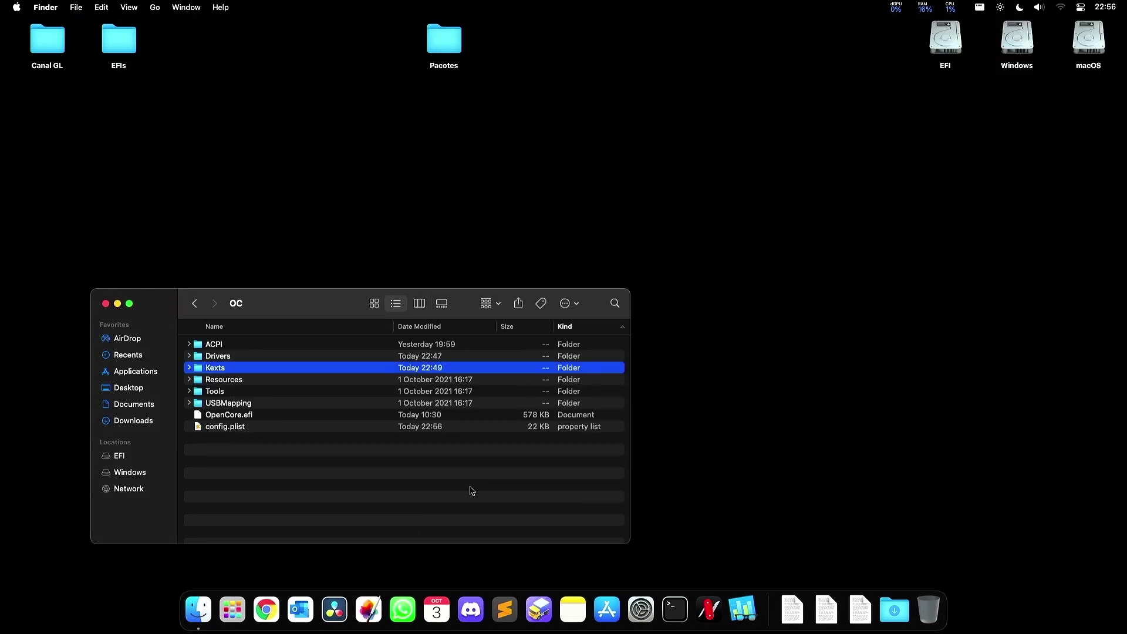
click(282, 427)
key(super+Up)
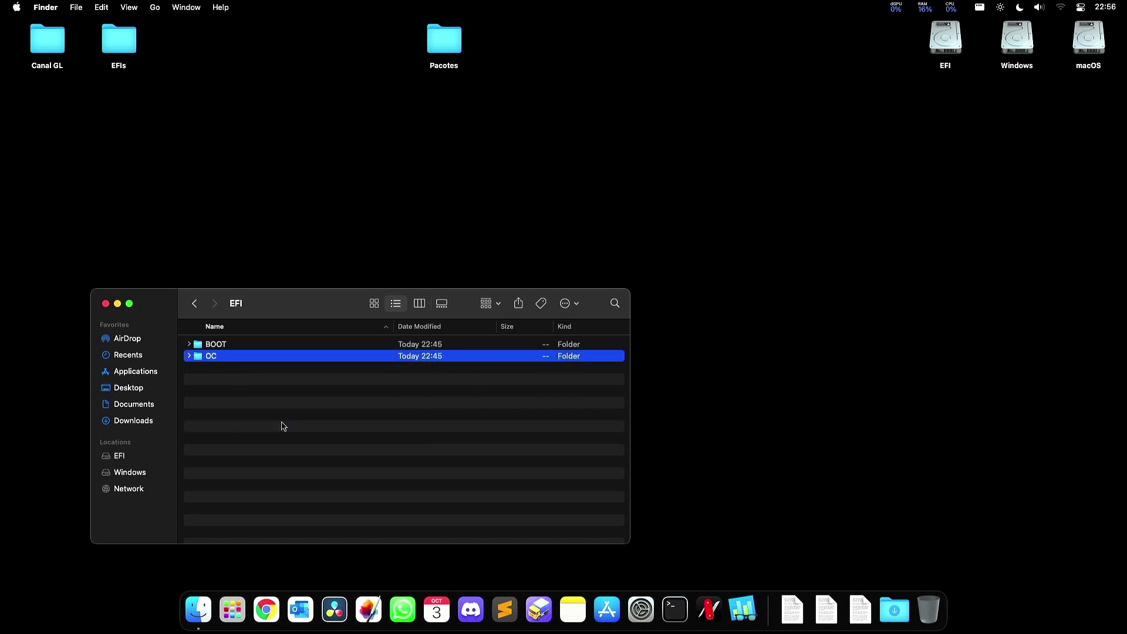
key(super+Up)
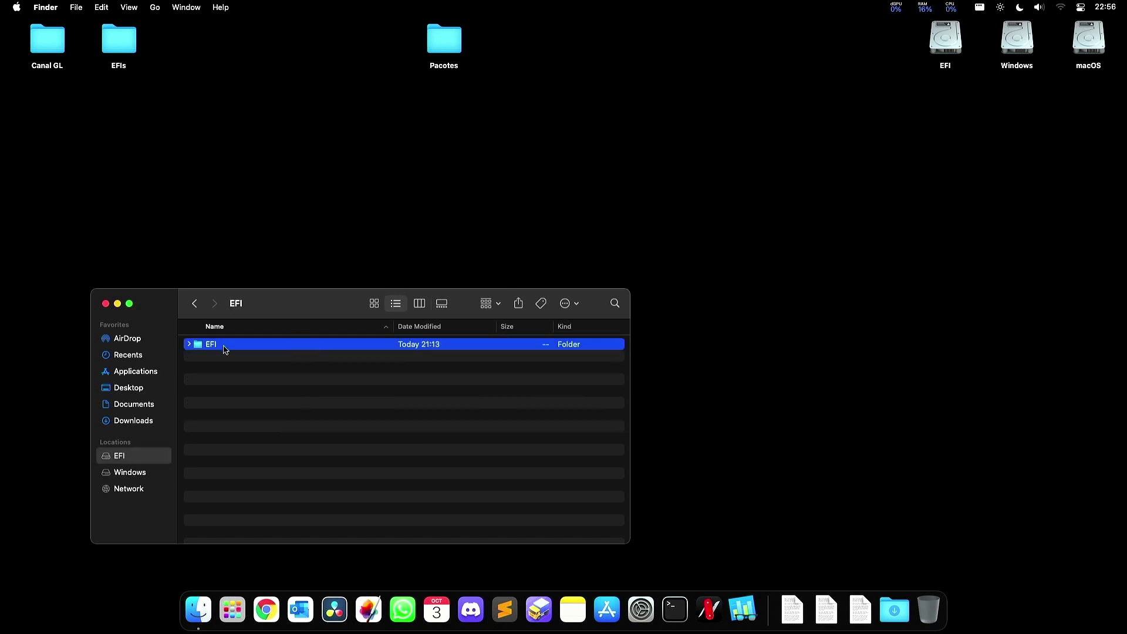
key(super+Down)
key(super+Down)
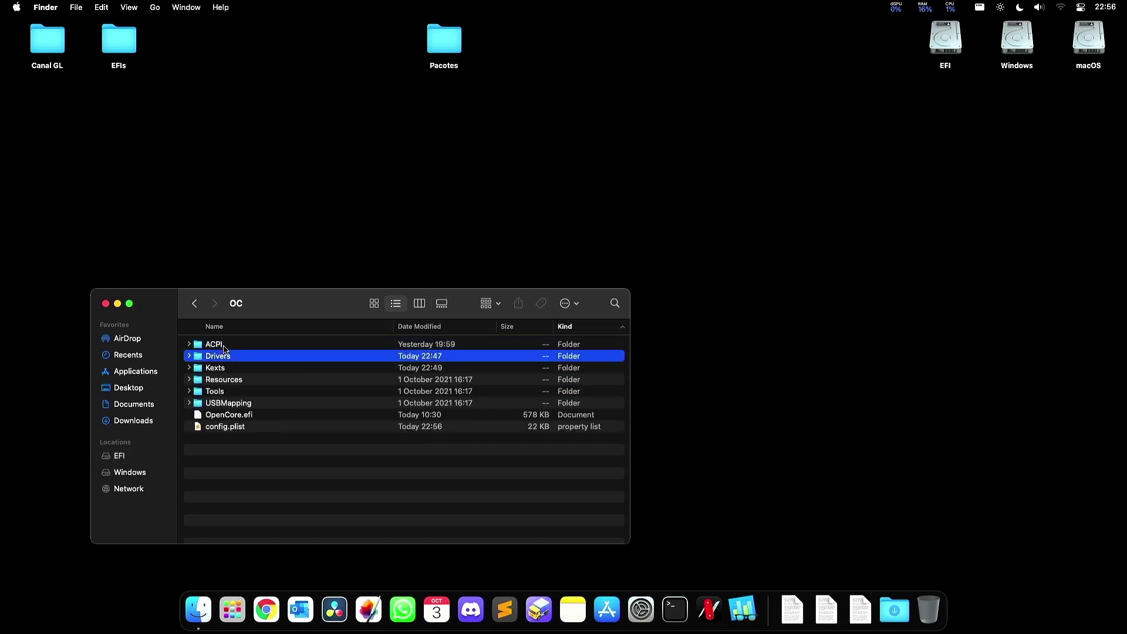
- Close the OC folder window and restart the computer
key(super+w)
click(17, 7)
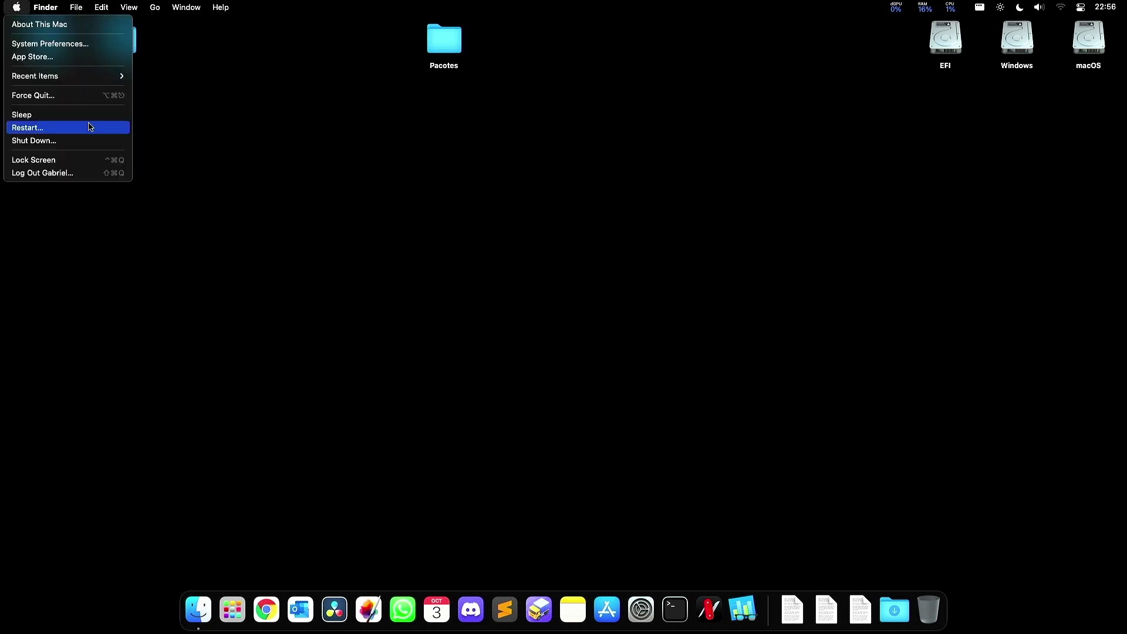
click(88, 127)
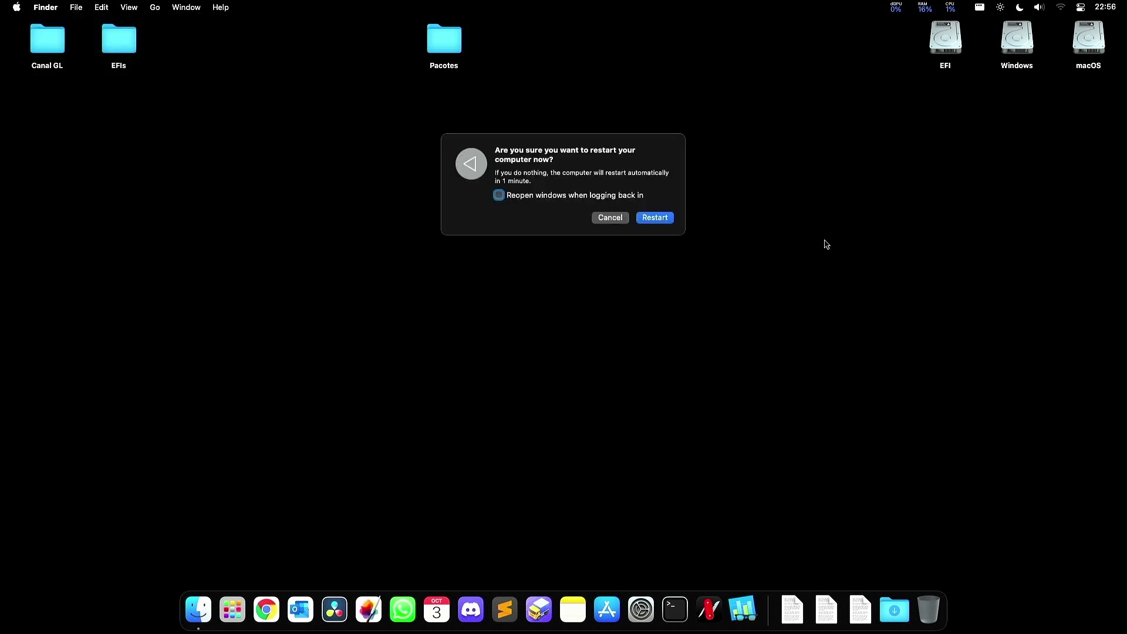
click(654, 217)
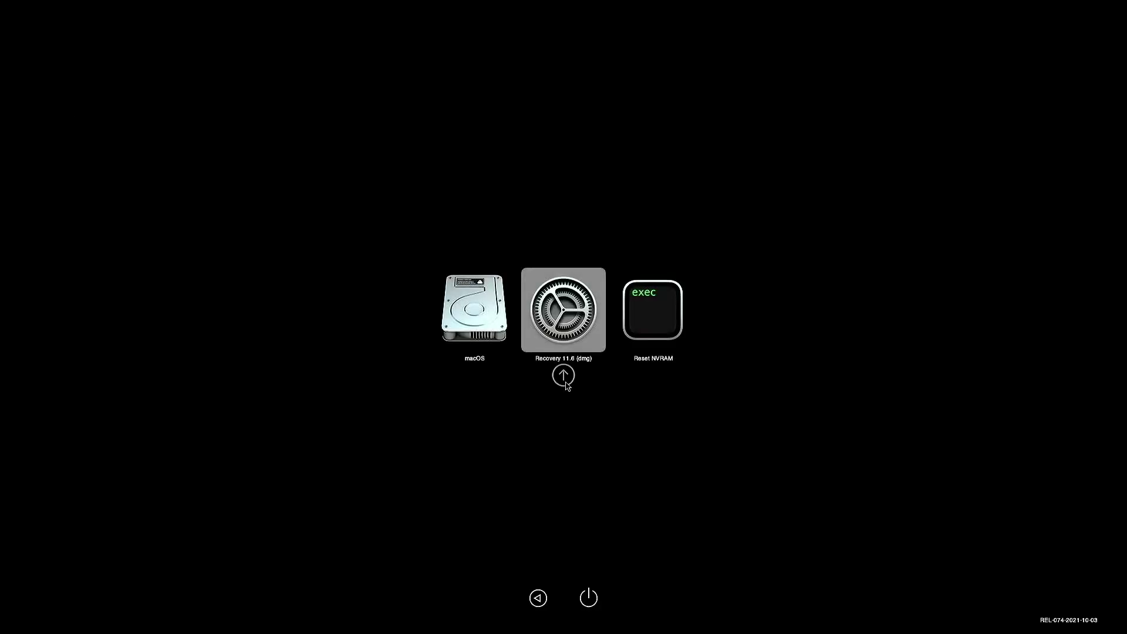
- Boot the macOS entry from the OpenCore boot picker and log in with the account password
key(Right)
key(Left)
key(Left)
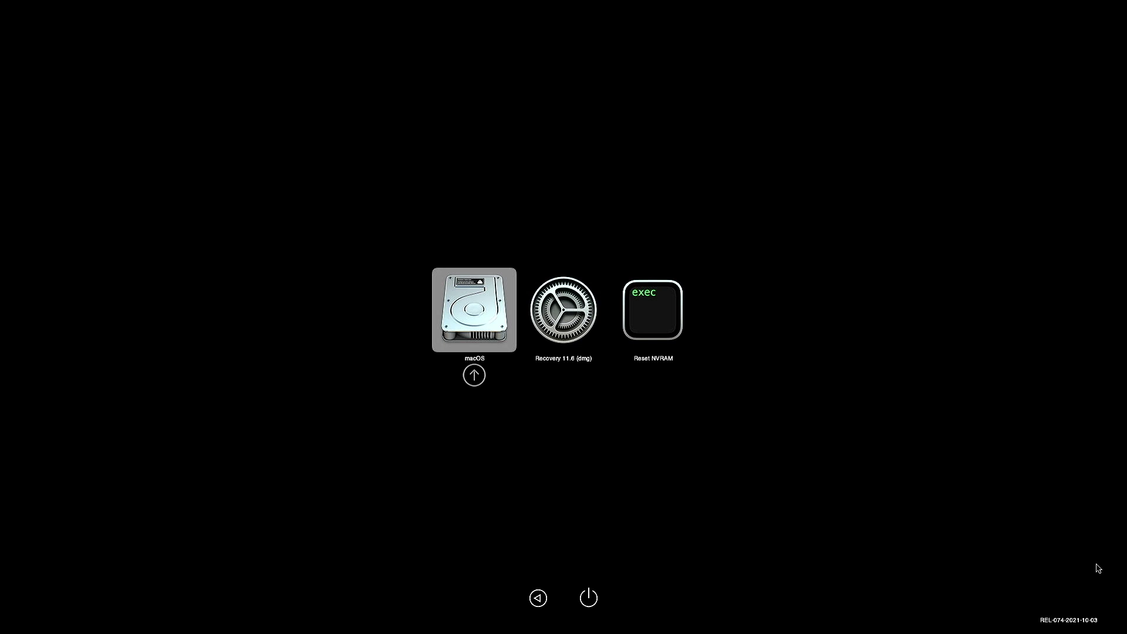
key(Return)
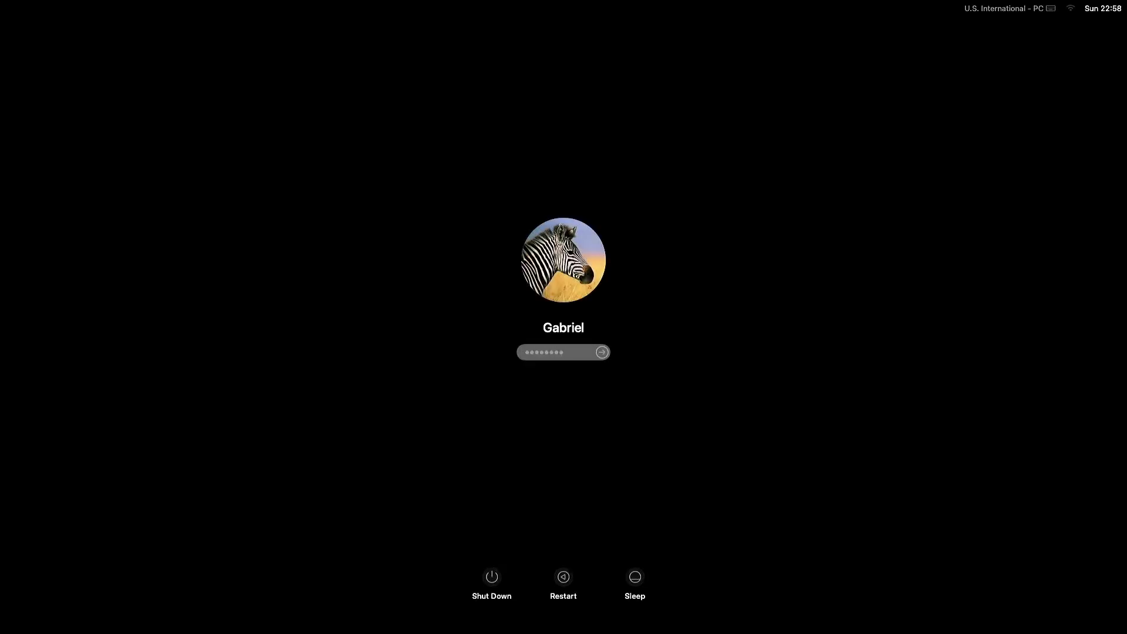
key(Return)
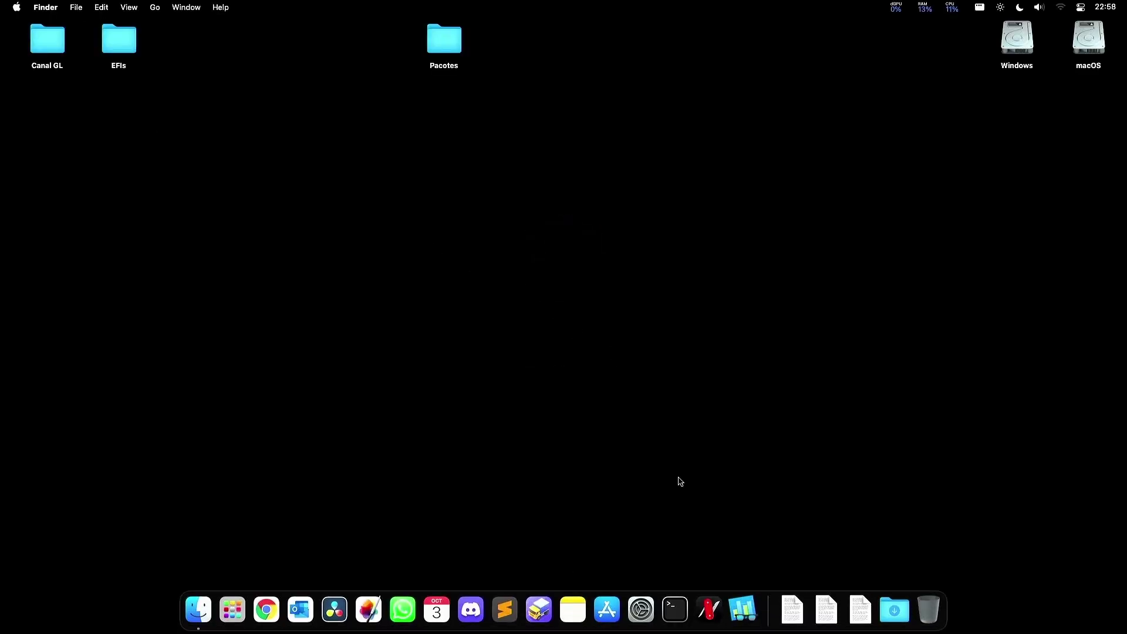
- Switch to Hackintool, check the bootloader's current booted and latest available OpenCore versions, and quit it
click(709, 614)
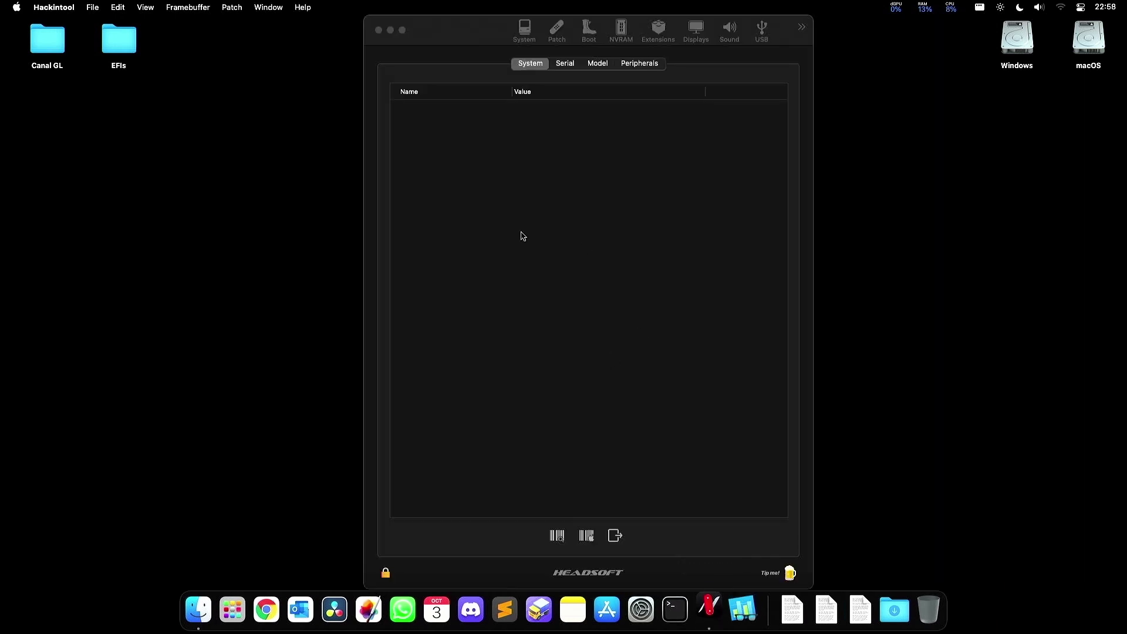
click(445, 44)
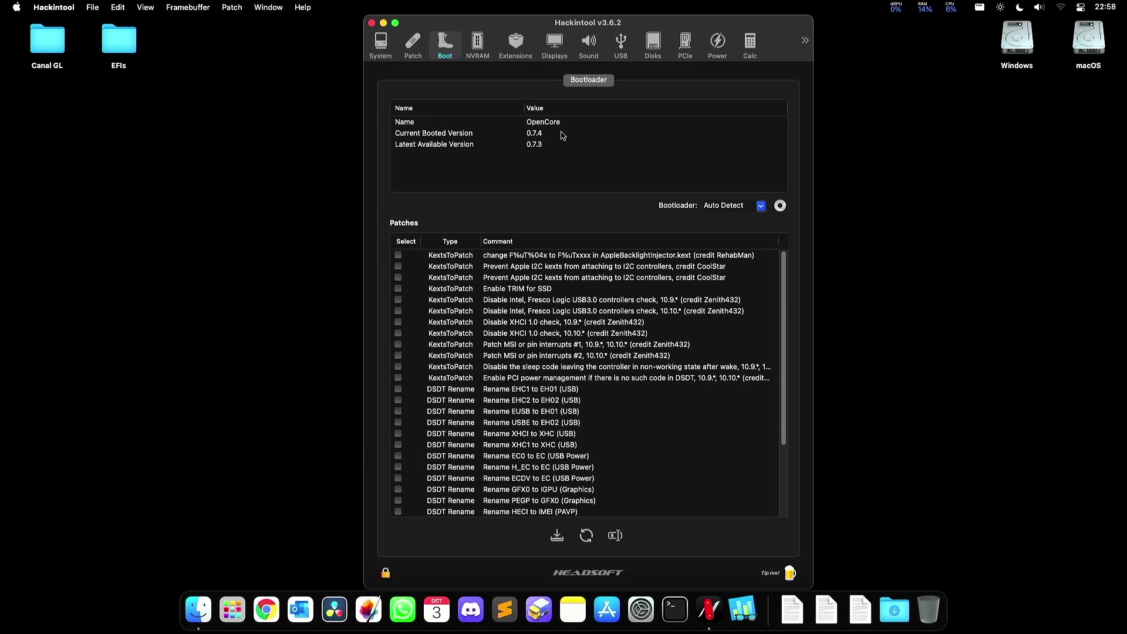
click(563, 135)
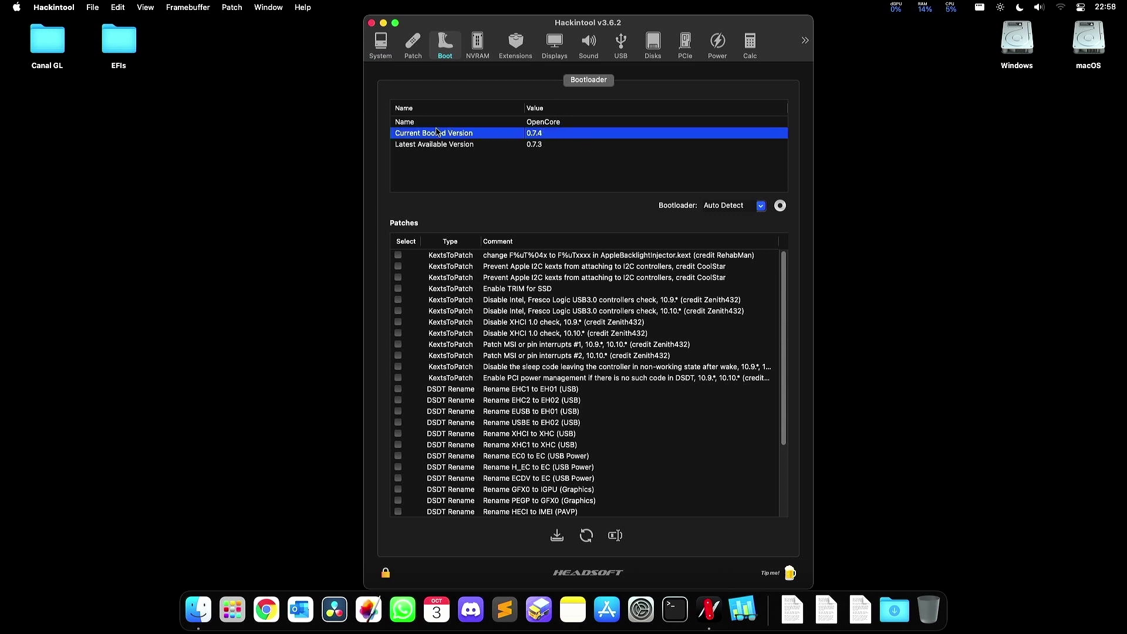
click(545, 146)
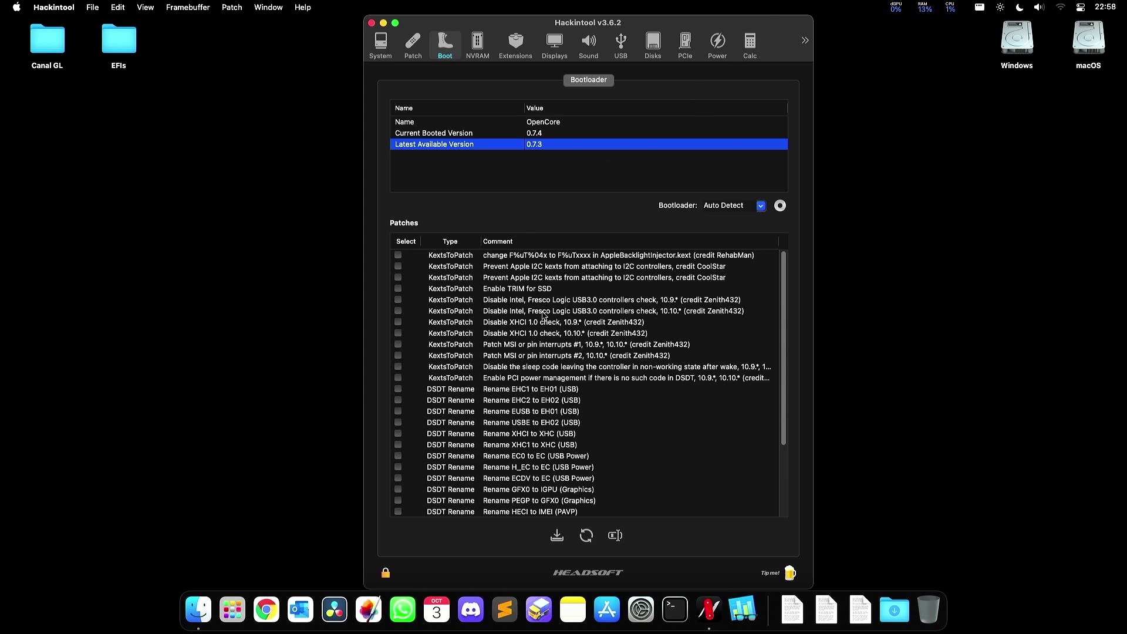
key(cmd+q)
- Review the downloaded OpenCore and kext packages in the Pacotes desktop folder and close its window
double_click(444, 39)
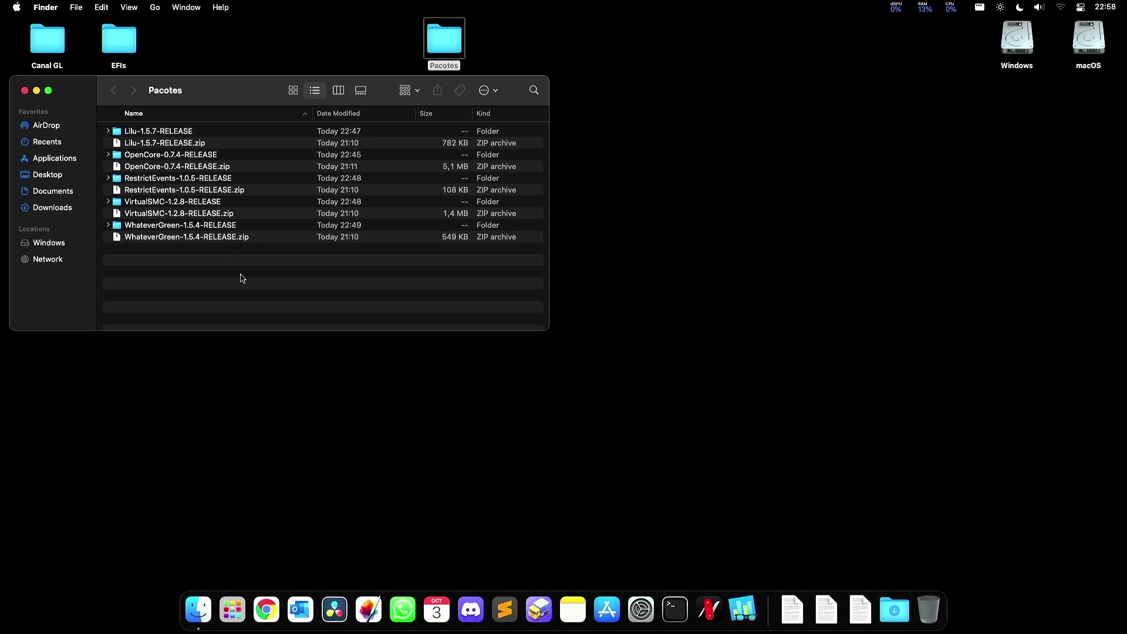
key(super+w)
click(511, 276)
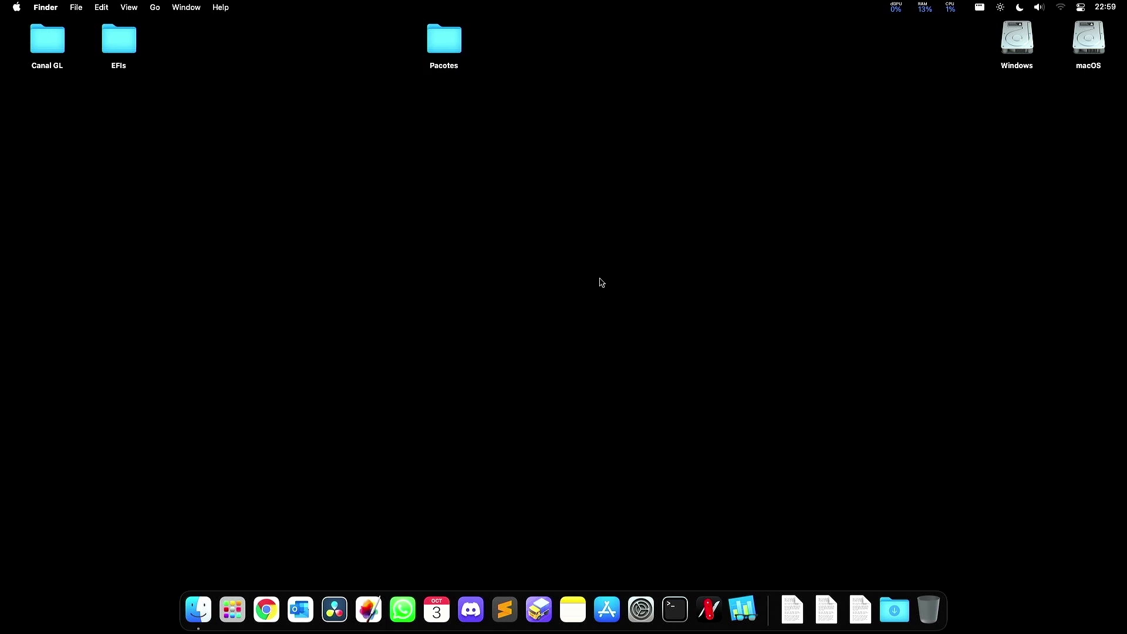